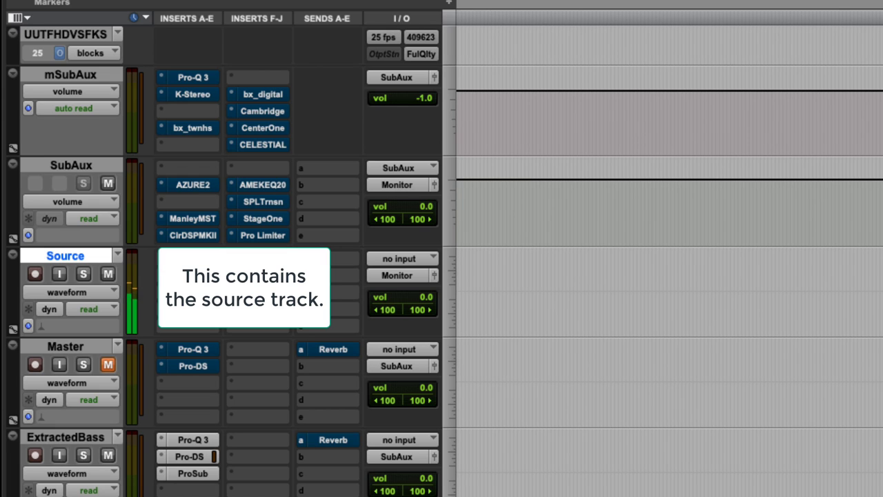
- Select the Source and Master tracks together and swap their mutes so that Source is muted and Master is audible
left_click(65, 346)
left_click(65, 255, "shift")
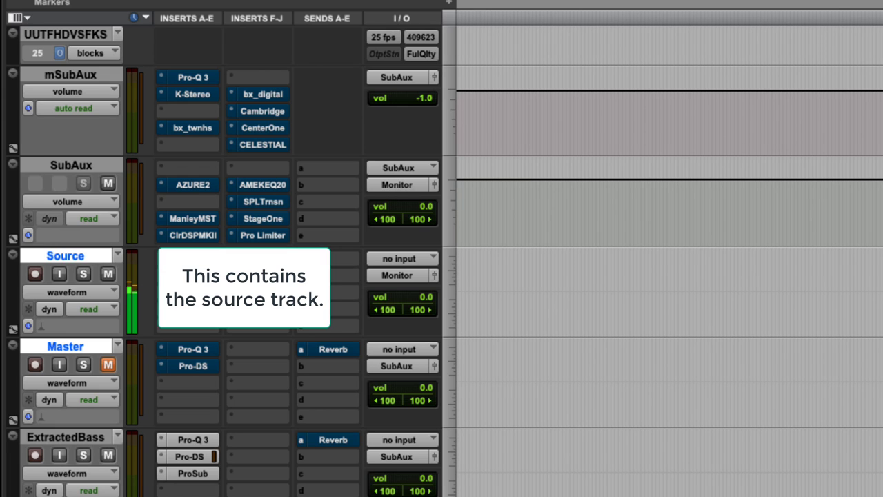
key("shift+m")
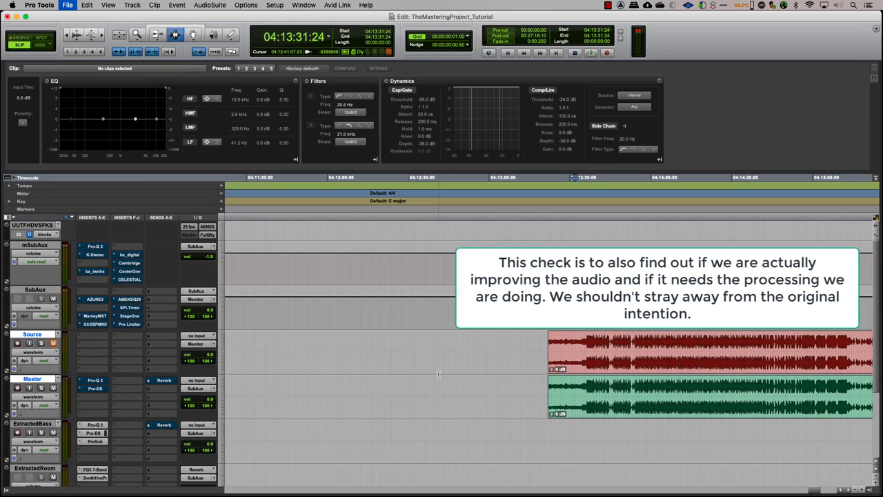
- Enlarge the waveforms and select the noise-only opening of the Master clip, from 04:13:21:23 to 04:13:22:10
left_click(564, 409)
key("super+bracketright")
key("super+bracketright")
key("super+bracketright")
key("super+bracketright")
key("super+bracketright")
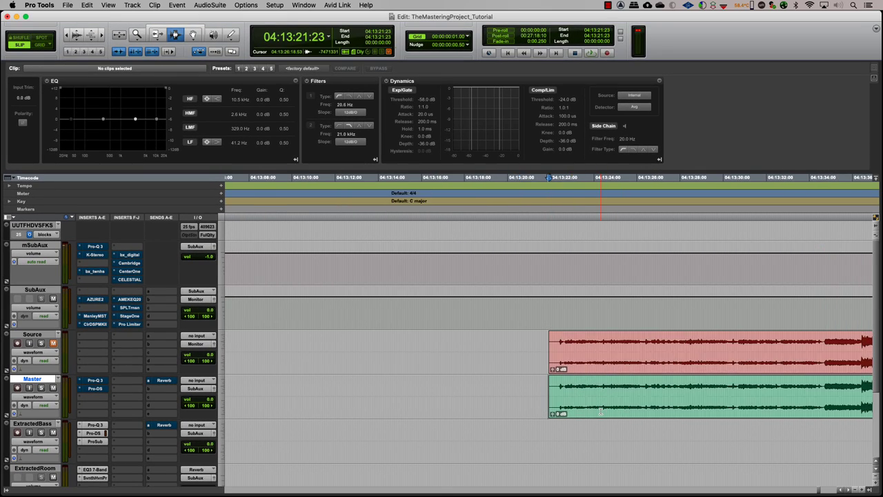
key("super+alt+bracketright")
key("super+alt+bracketright")
key("super+alt+bracketright")
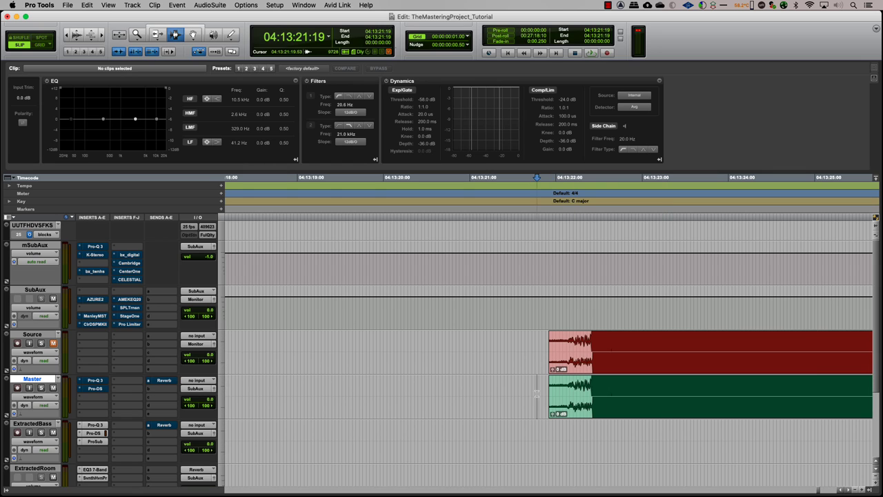
left_click(589, 399, "shift")
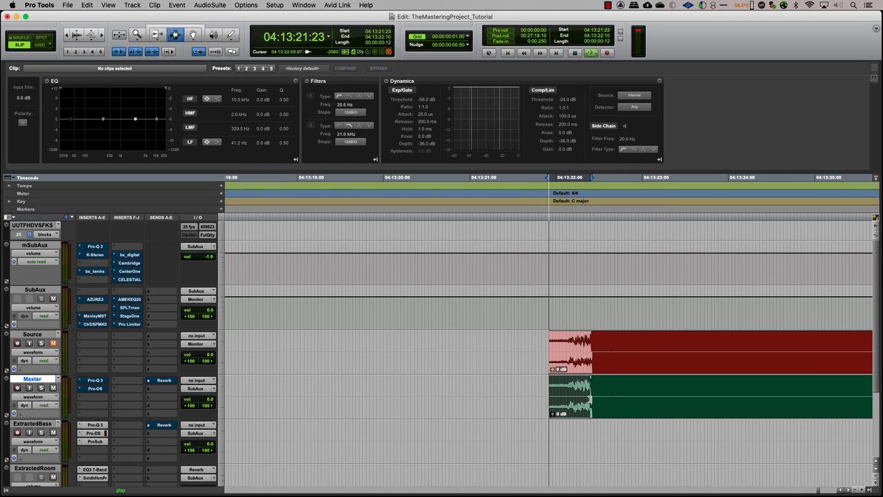
- Listen to the selected opening noise of the Master clip by itself
key("space")
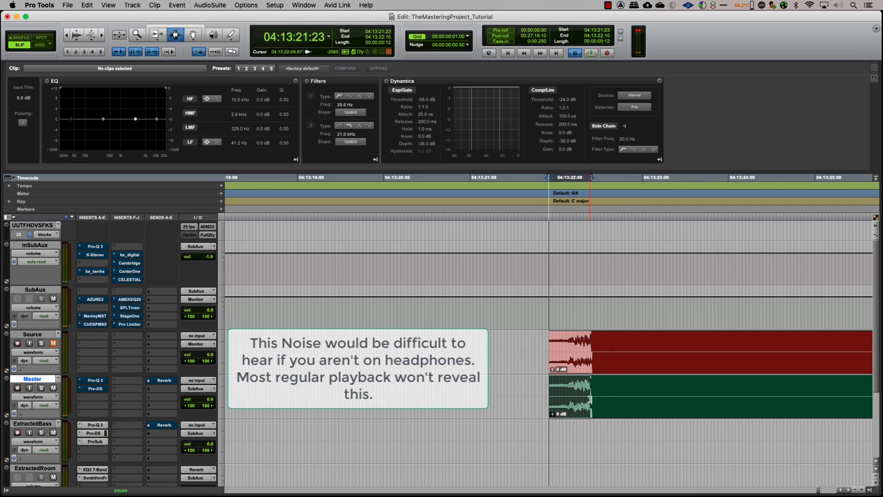
key("space")
key("space")
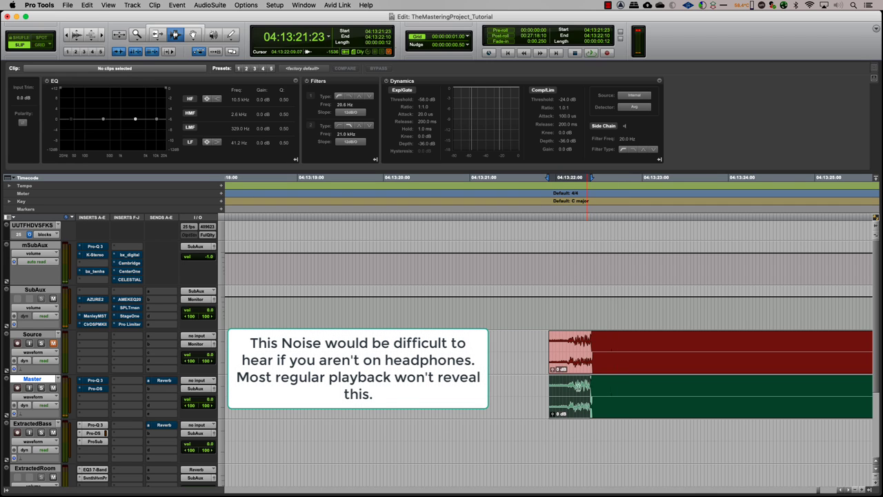
- Learn the noise profile of the selected opening with RX 7 Spectral De-noise and start previewing the processing
left_click(214, 9)
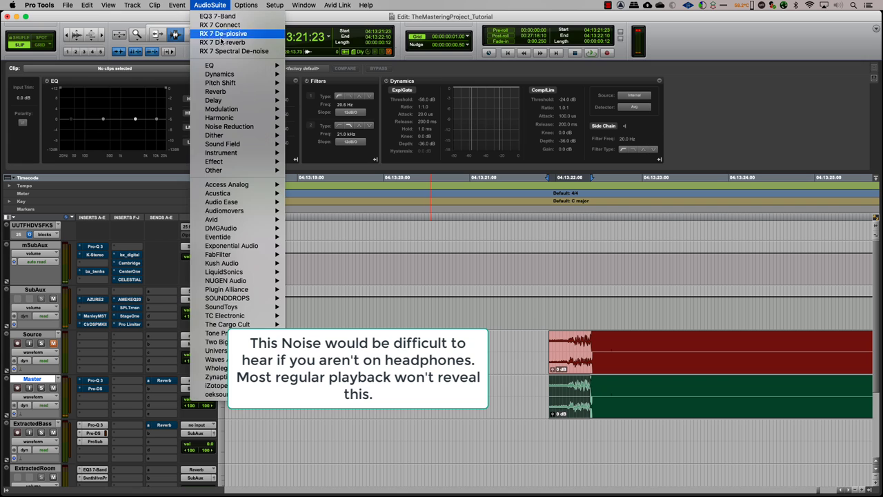
left_click(225, 51)
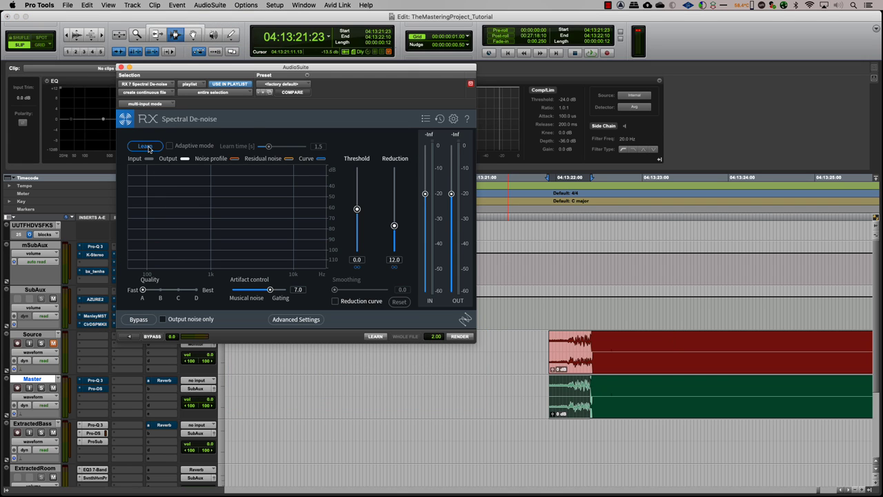
left_click(128, 336)
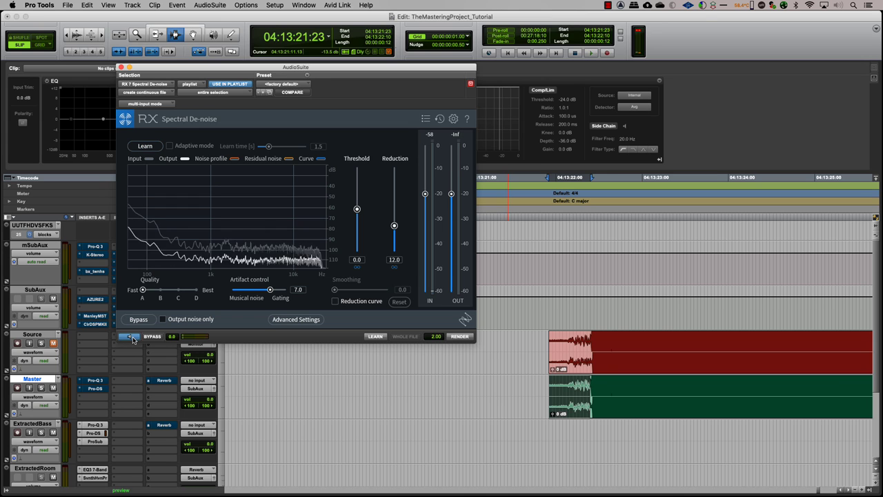
- Select the whole Master clip and set the de-noiser to output noise only at Best quality (D)
double_click(618, 407)
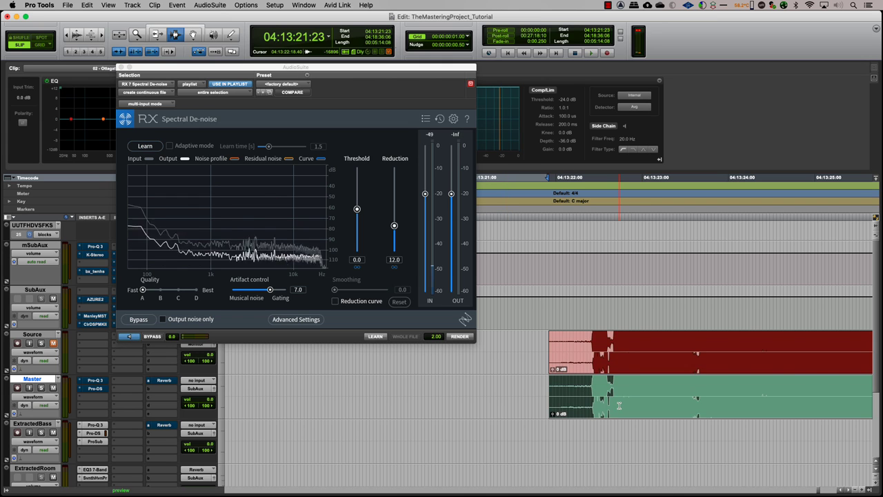
left_click(163, 318)
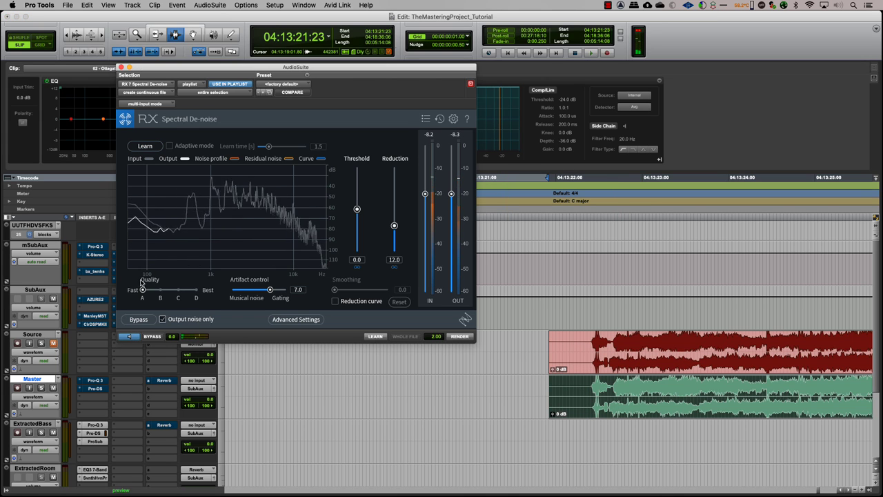
left_click_drag(142, 289, 196, 289)
- Unlink the noisy and tonal controls and set threshold to 2.7 noisy and -0.5 tonal, reduction to 22.1 noisy and 13.5 tonal
left_click(356, 267)
left_click(393, 268)
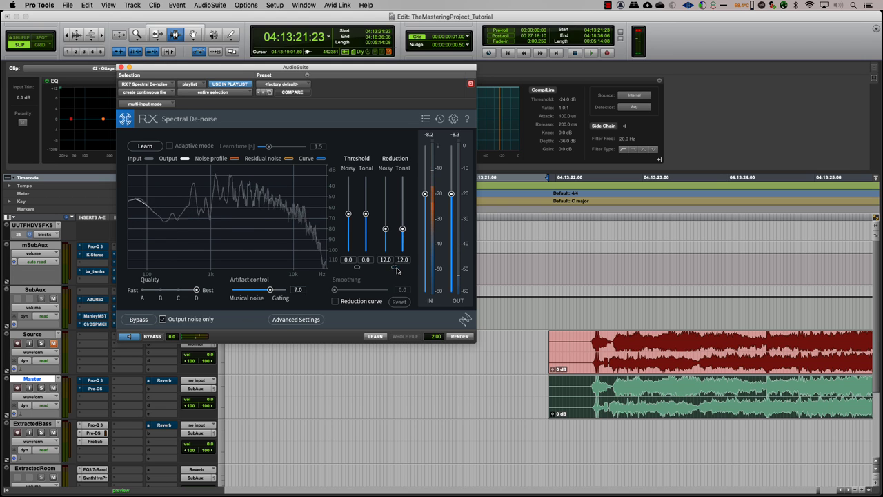
left_click_drag(350, 202, 349, 199)
left_click_drag(385, 228, 367, 176)
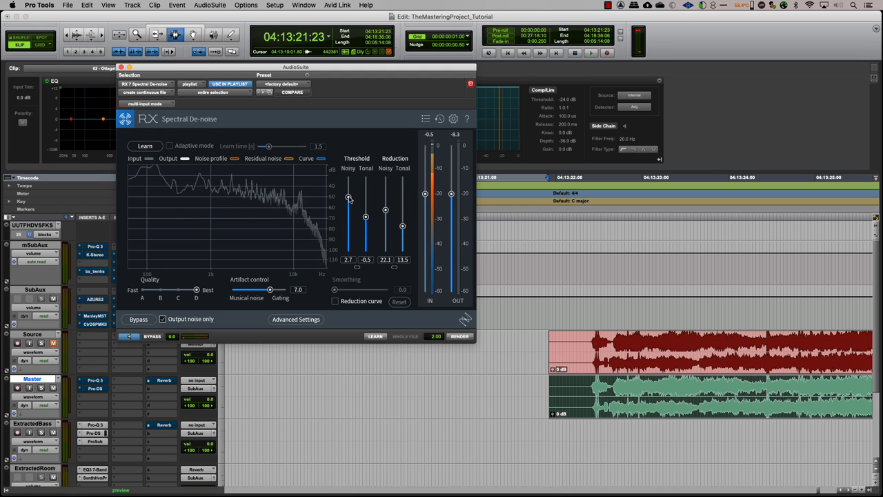
- Inspect the de-noiser's reduction curve and its advanced algorithm, dynamics and noise floor settings
left_click(319, 160)
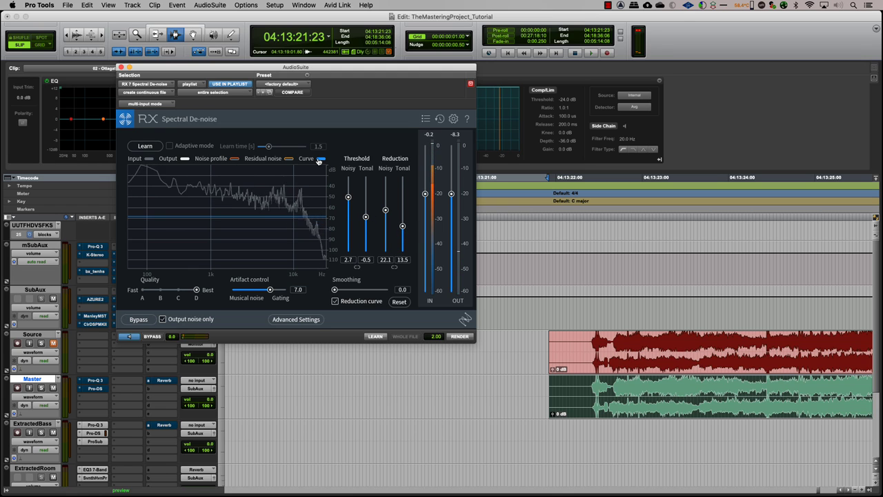
left_click(319, 160)
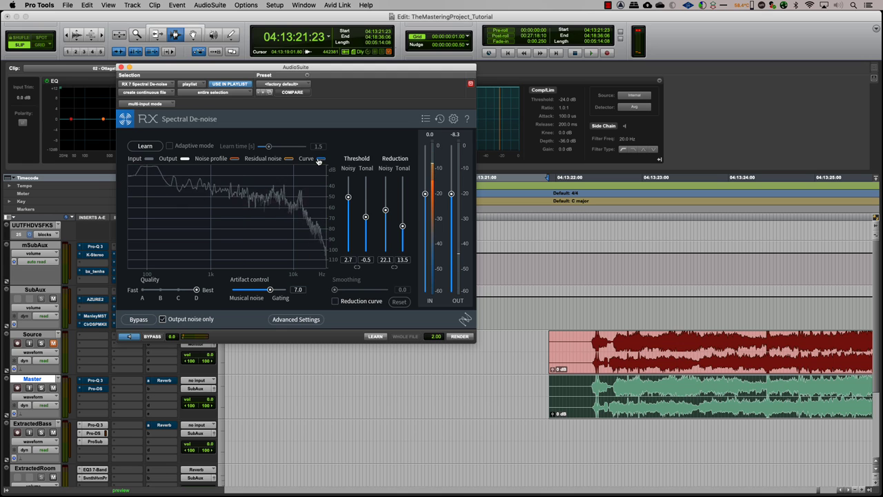
left_click(296, 319)
left_click(252, 171)
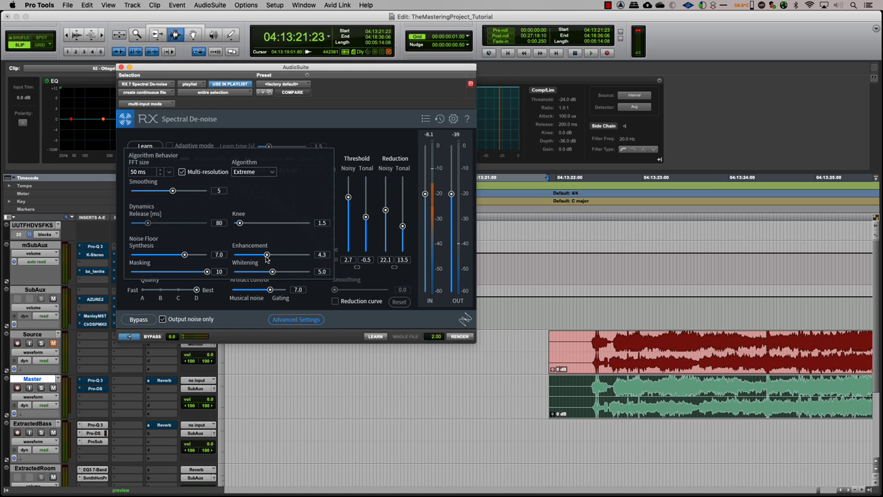
left_click(303, 316)
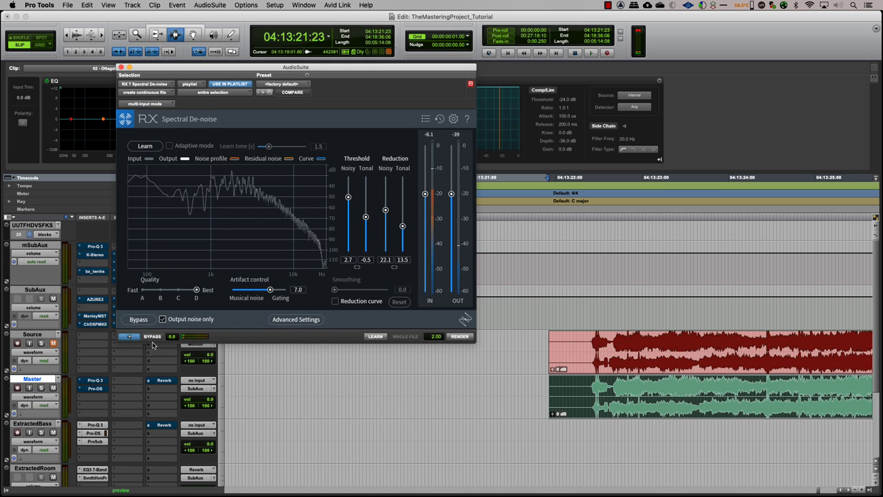
- Turn off the noise-only output and try to render Spectral De-noise on the Master clip
left_click(163, 320)
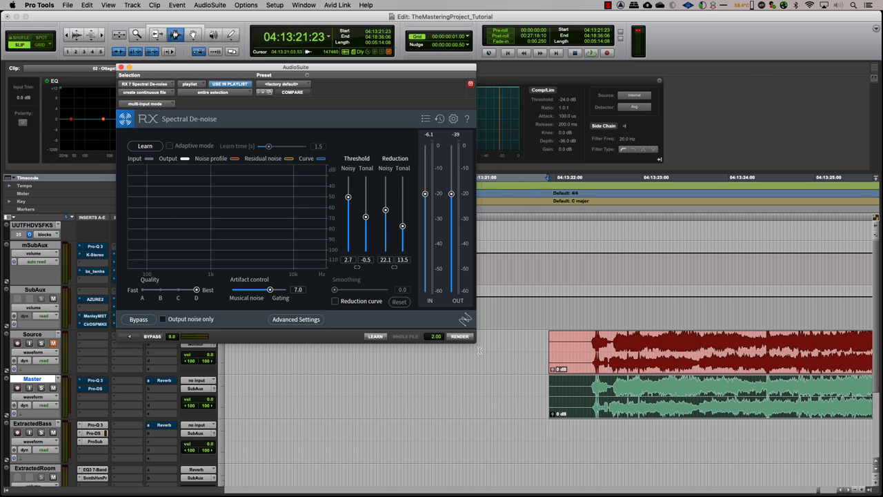
left_click(464, 337)
left_click(459, 337)
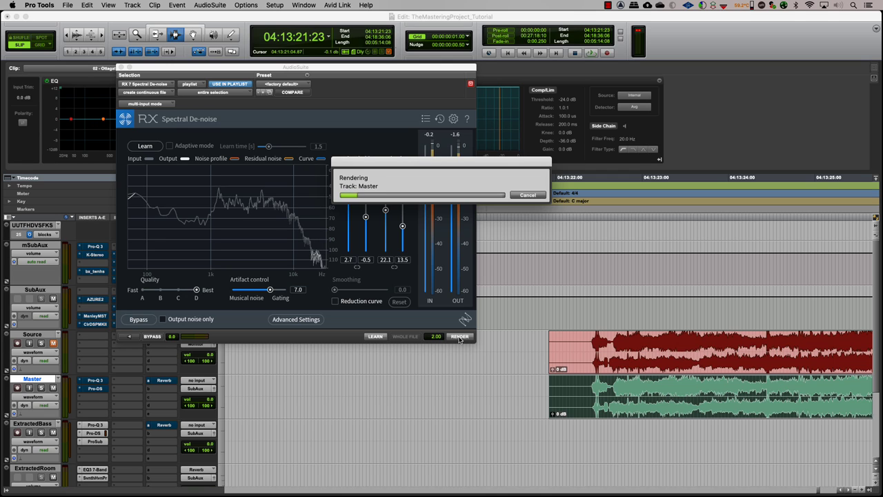
left_click(527, 197)
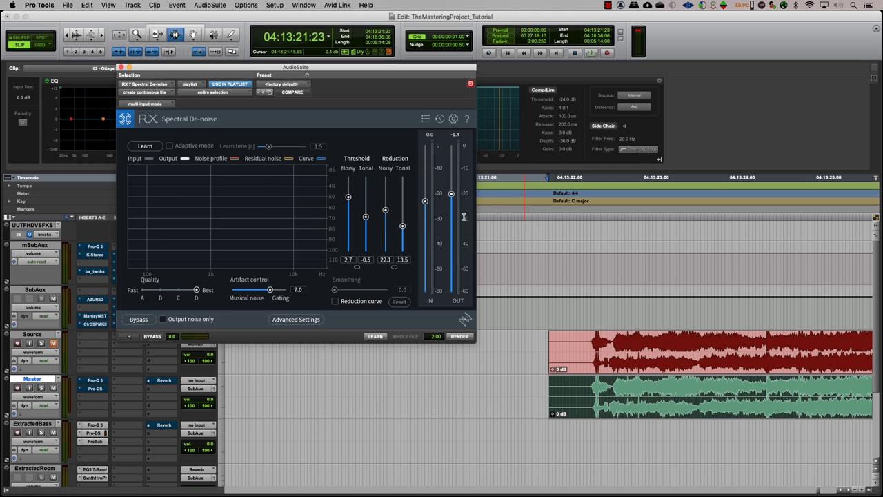
- Preview the de-noised Master clip and compare it with the bypassed signal
left_click(127, 336)
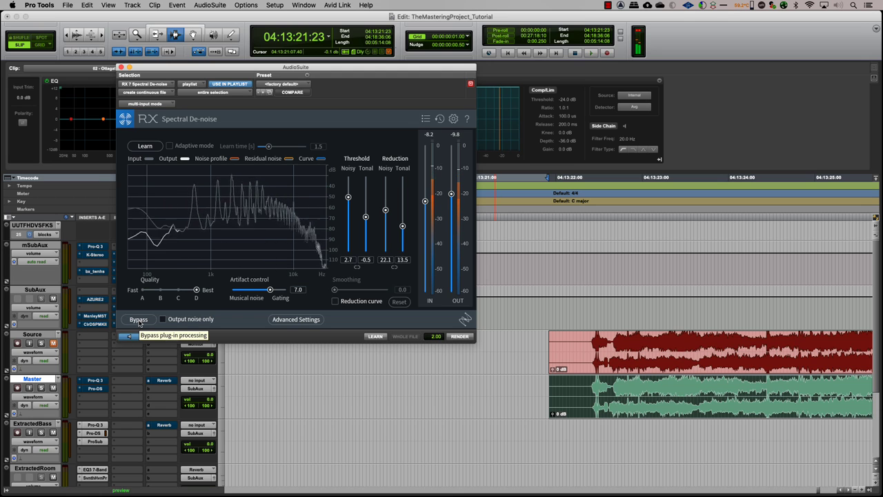
left_click(139, 320)
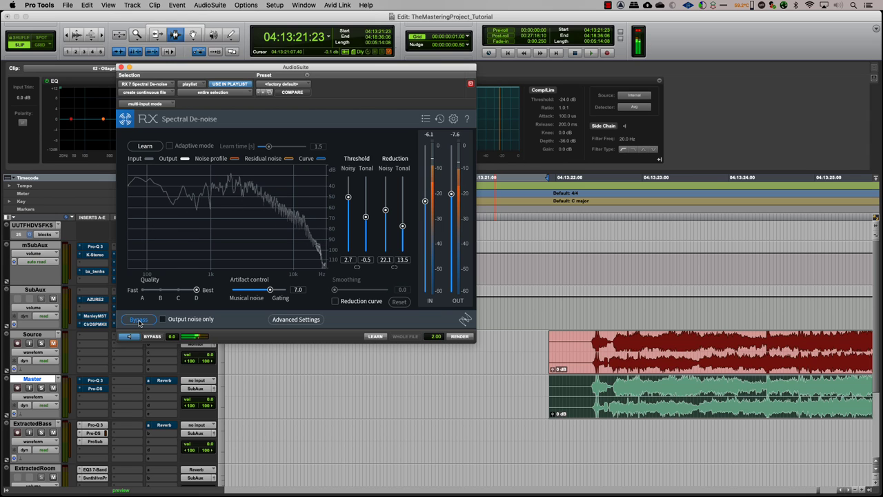
left_click(138, 320)
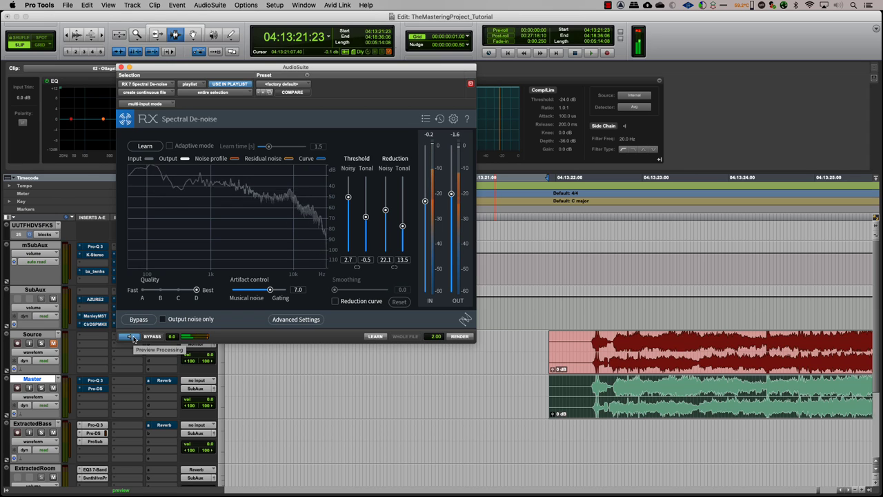
left_click(134, 337)
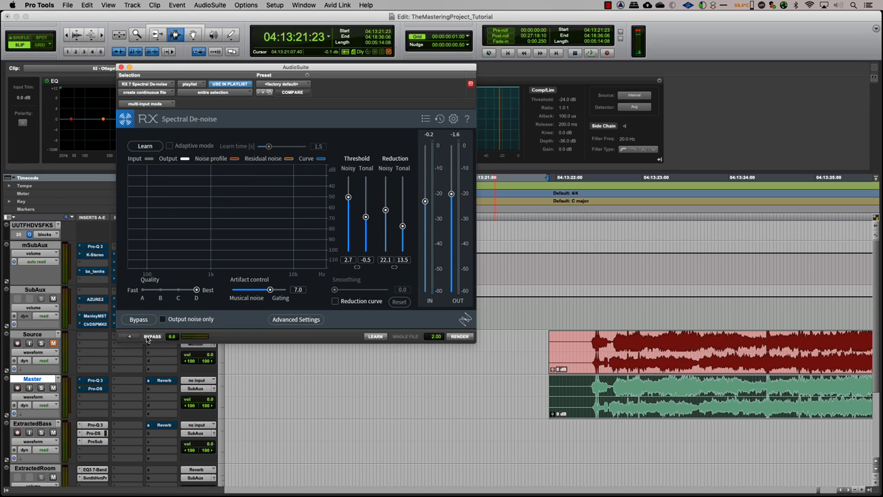
- Render Spectral De-noise on the Master clip, then play back the result and close the plug-in window
left_click(458, 336)
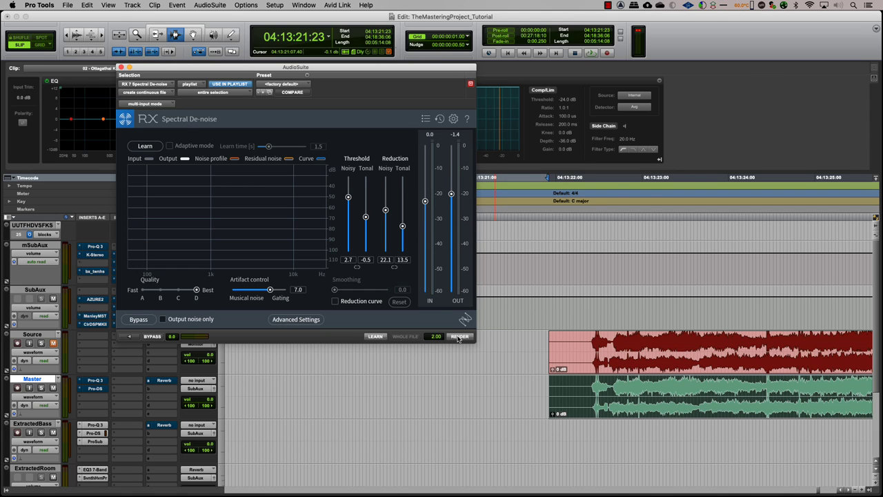
key("space")
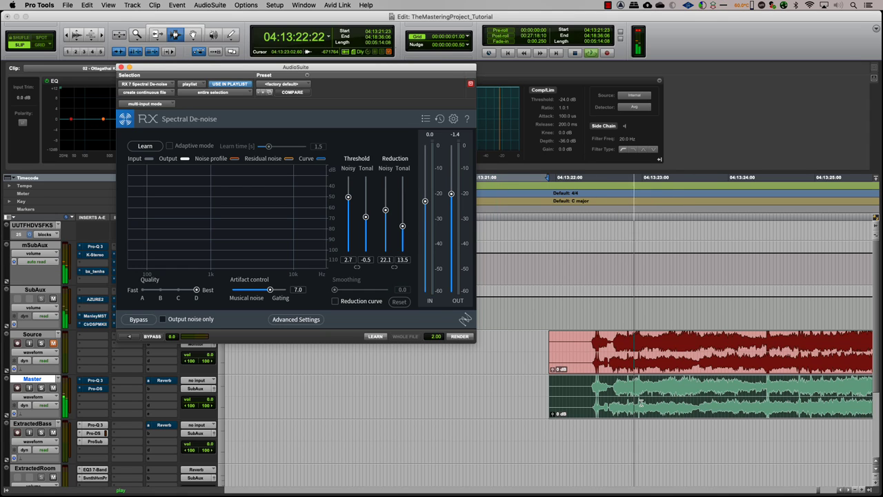
left_click(616, 356)
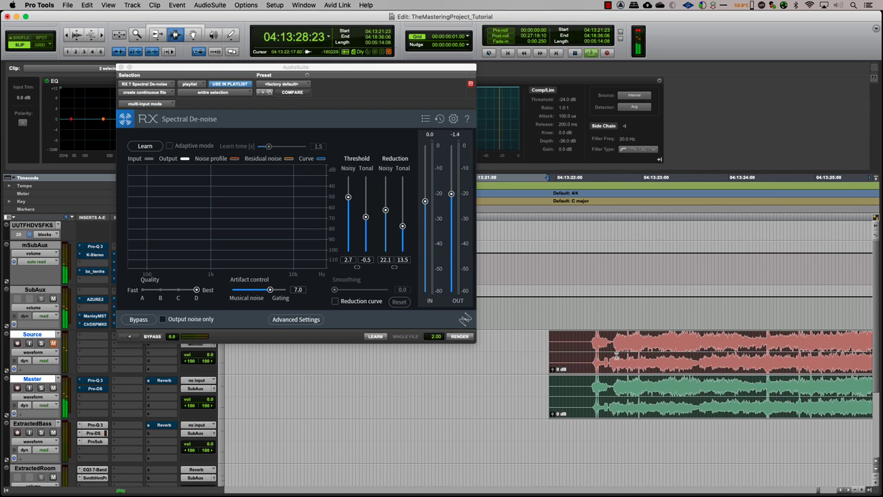
key("super+bracketleft")
key("super+bracketleft")
key("super+bracketleft")
key("super+bracketleft")
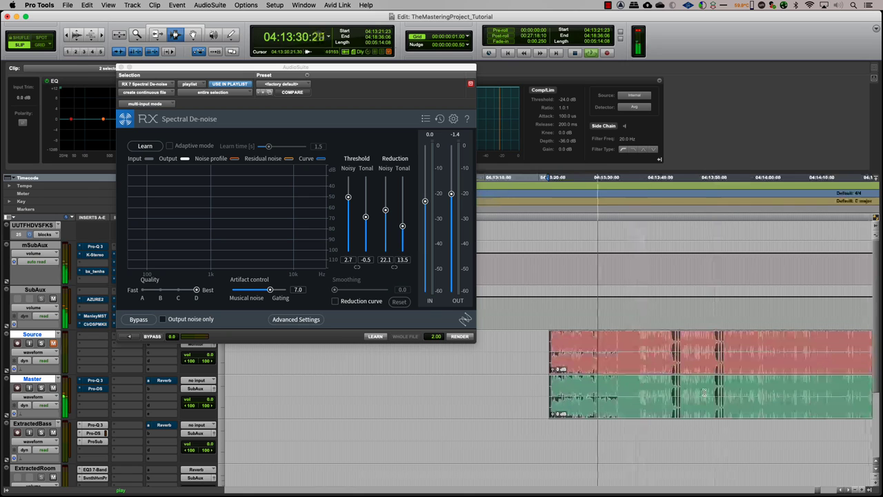
key("super+bracketright")
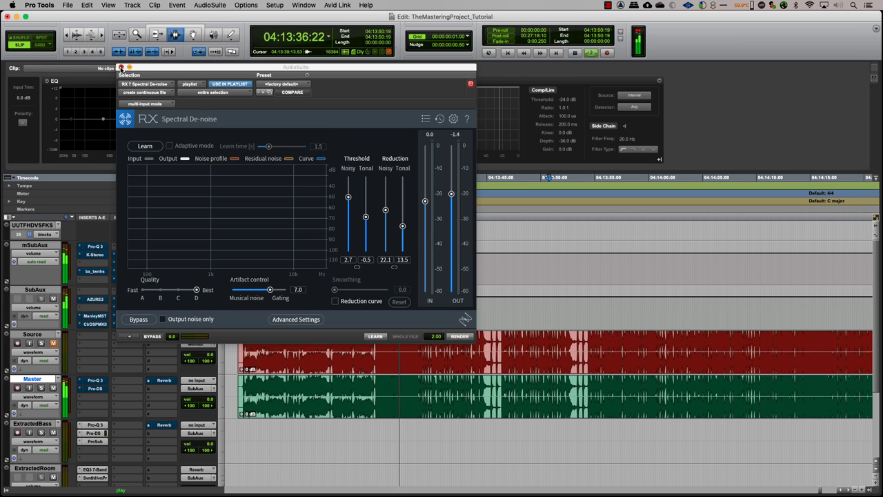
key("super+w")
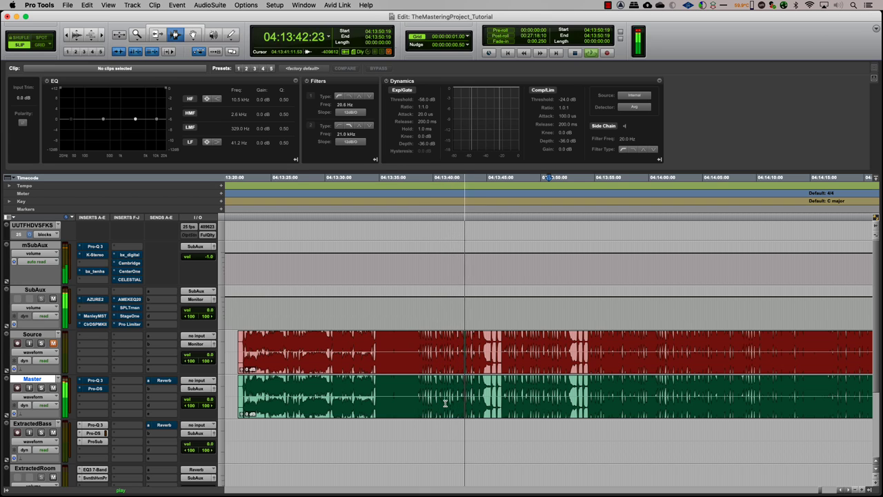
- Open Pro-Q 3 on the Master track and add a low shelf band at about 25 Hz
left_click(374, 399)
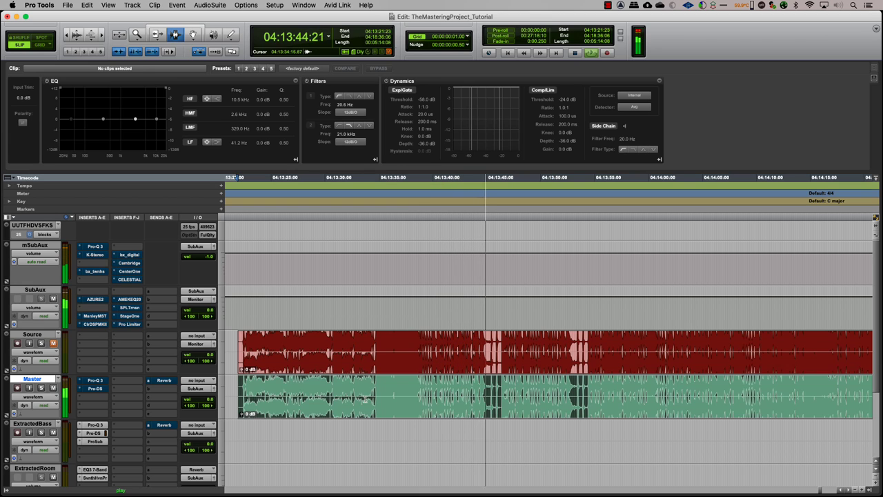
left_click(96, 381)
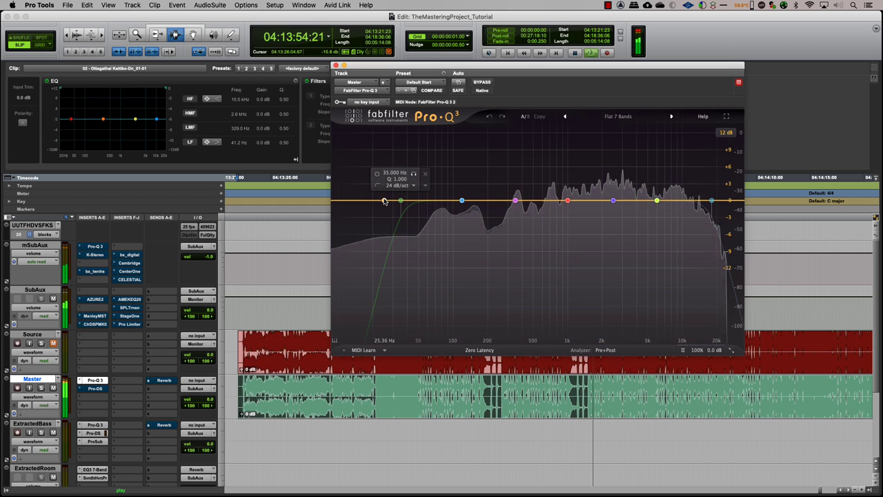
left_click(385, 201)
left_click(363, 311)
left_click(362, 235)
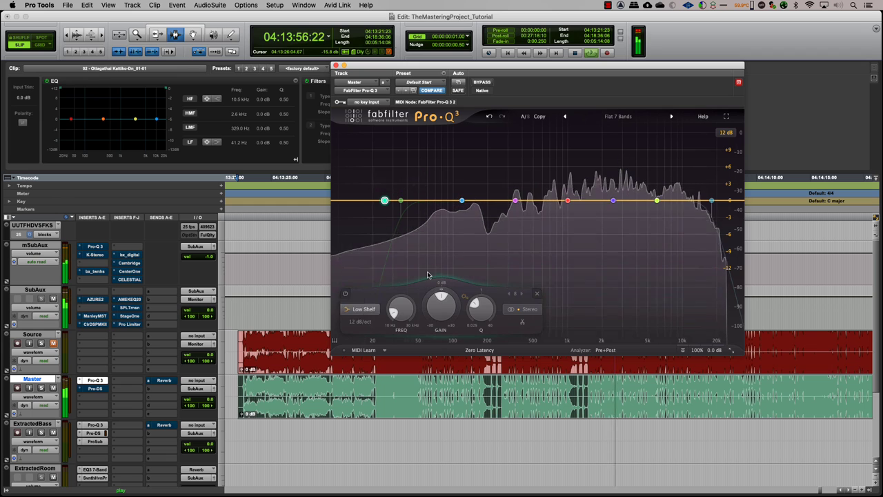
- Enable the 24 dB/oct low cut band in Pro-Q 3 at about 22 Hz
double_click(378, 201)
double_click(378, 200)
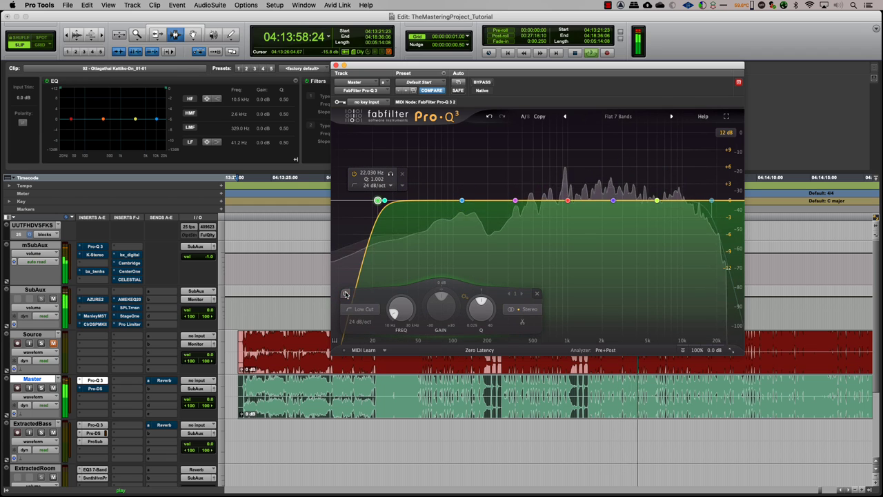
- Set the Master track's Pro-Q 3 low cut to 30 dB/oct at about 25 Hz and the output level to -1 dB
left_click(357, 323)
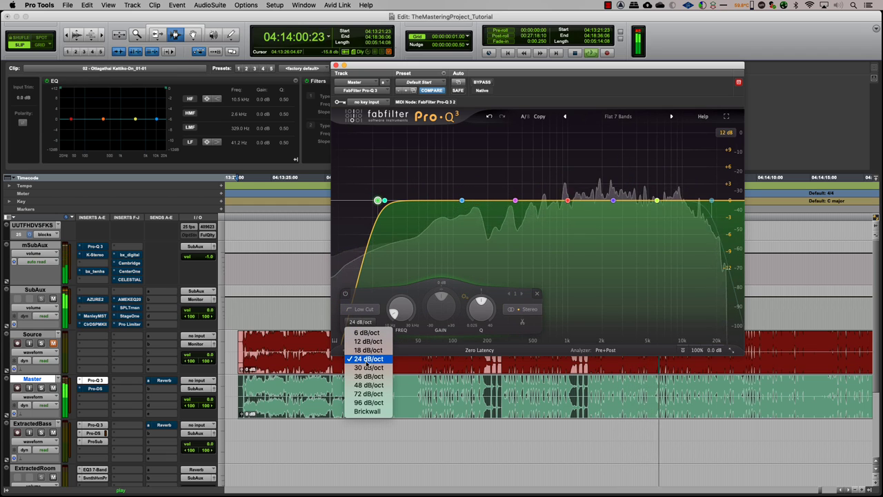
left_click(366, 368)
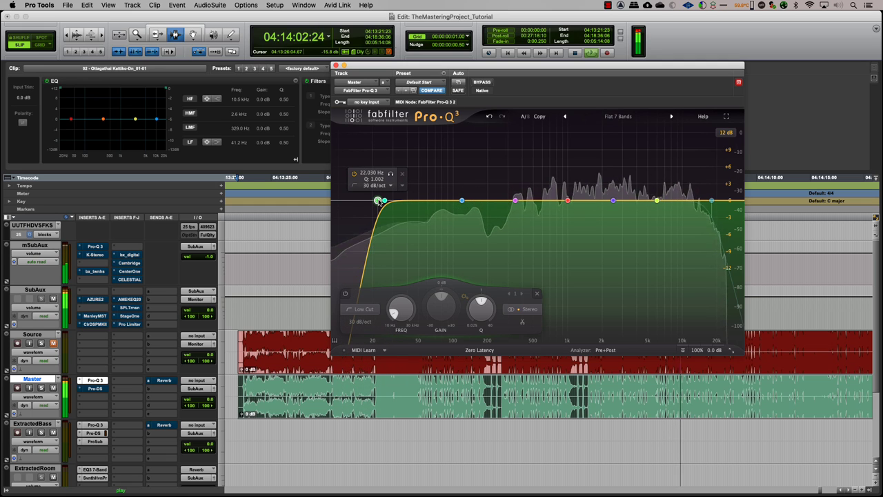
left_click_drag(378, 202, 387, 201)
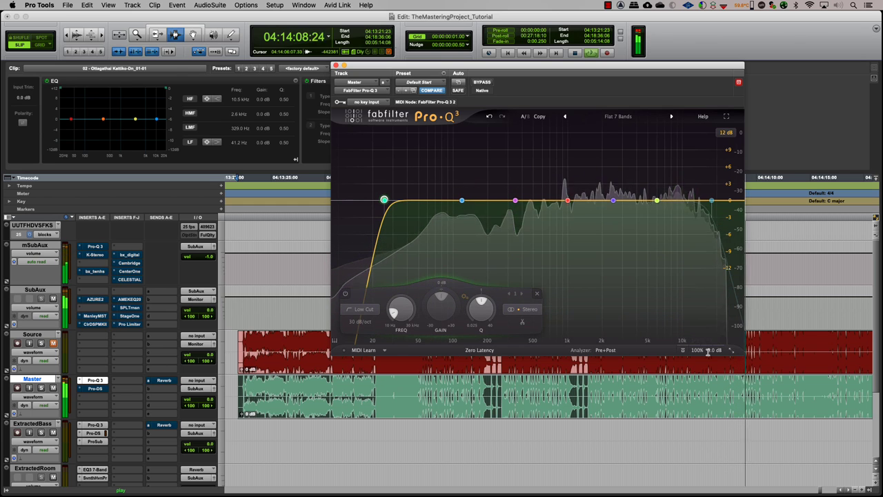
mouse_move(708, 352)
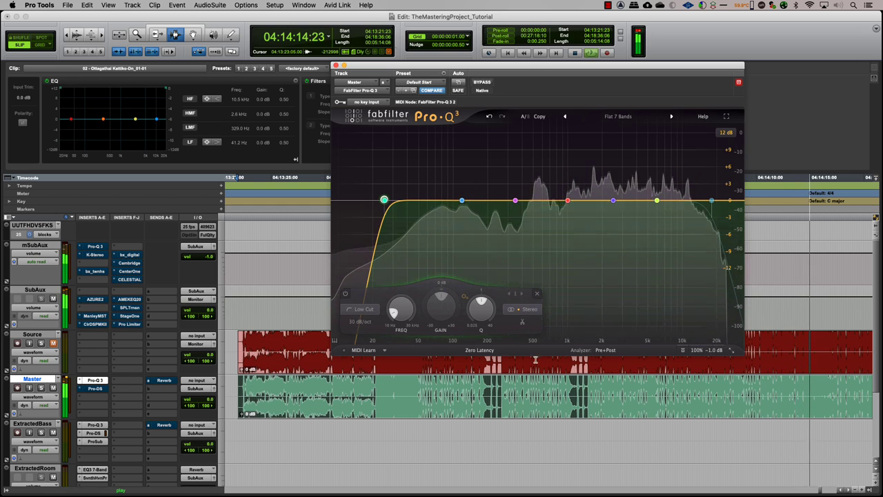
- Open Pro-DS on the Master track, raise its range and compare the de-essed sound with the bypassed signal
left_click(97, 424)
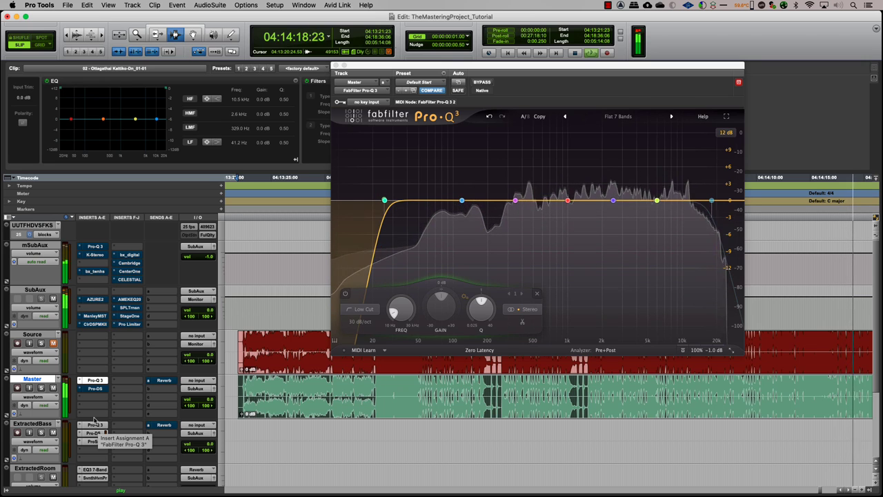
left_click(93, 389)
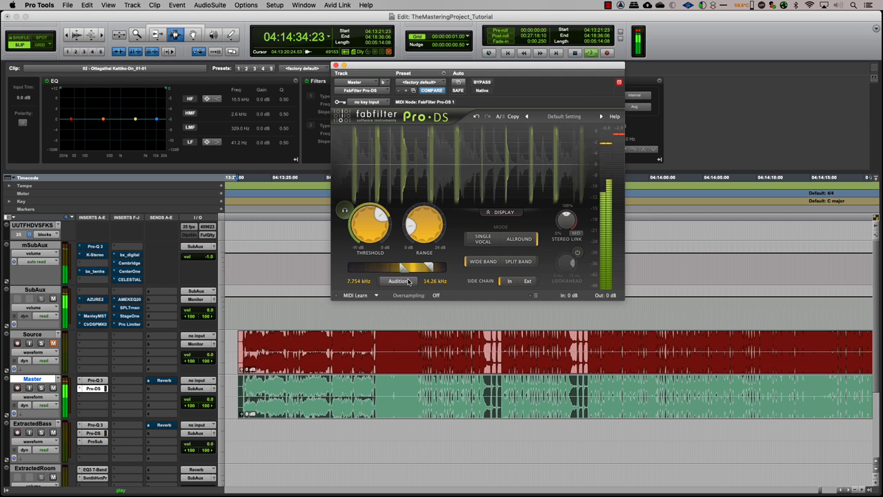
left_click(482, 83)
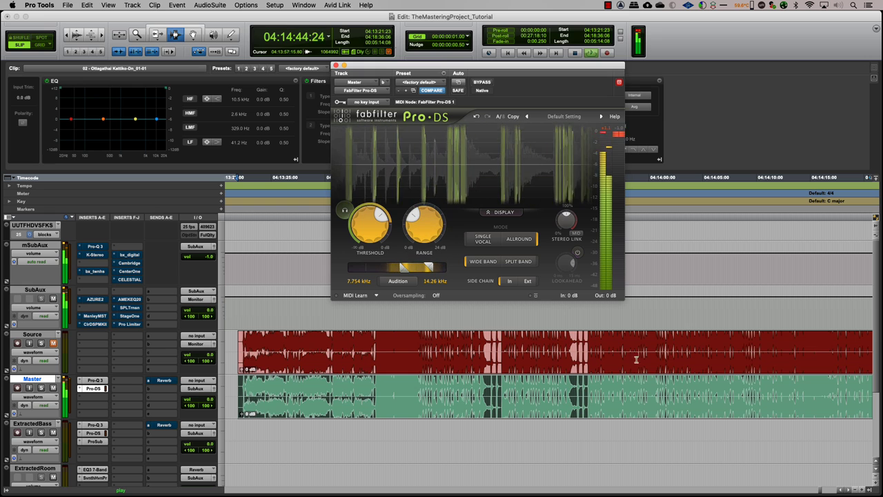
- Enlarge the Master waveform around 04:14:48 and select the passage from 04:14:42:09 to 04:14:56:10
left_click(543, 398)
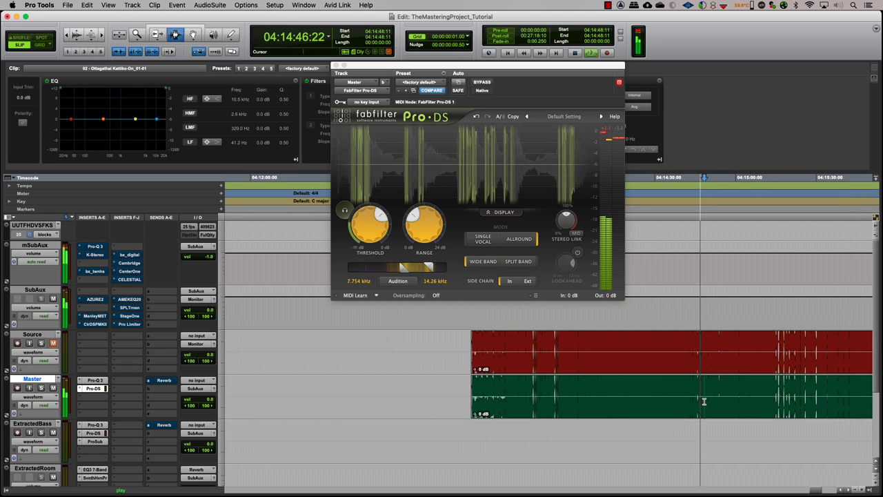
key("super+alt+bracketright")
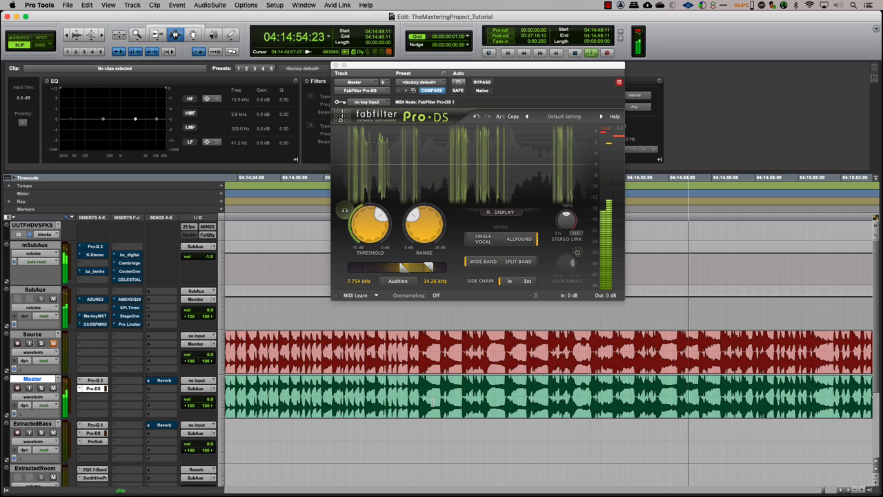
left_click_drag(418, 406, 720, 410)
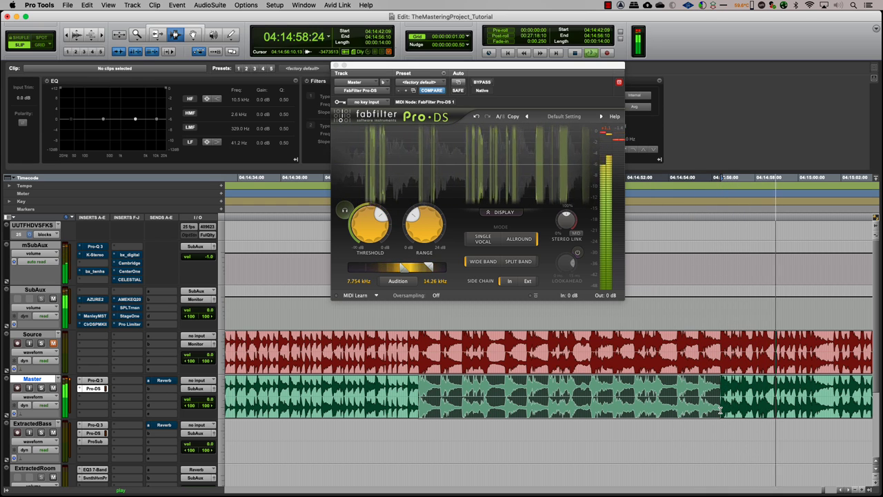
key("super+bracketleft")
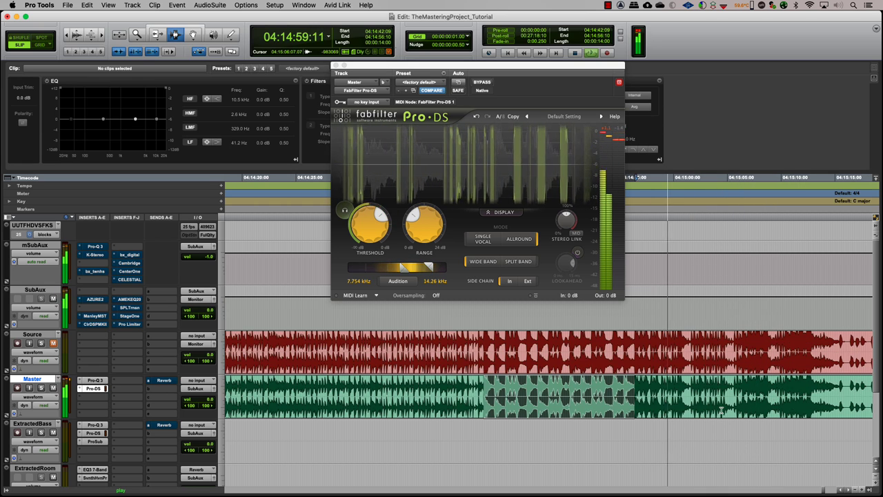
- Play the Master track from the quiet passage at 04:15:15:08 to listen for background noise
left_click(838, 404)
key("space")
key("super+bracketright")
key("space")
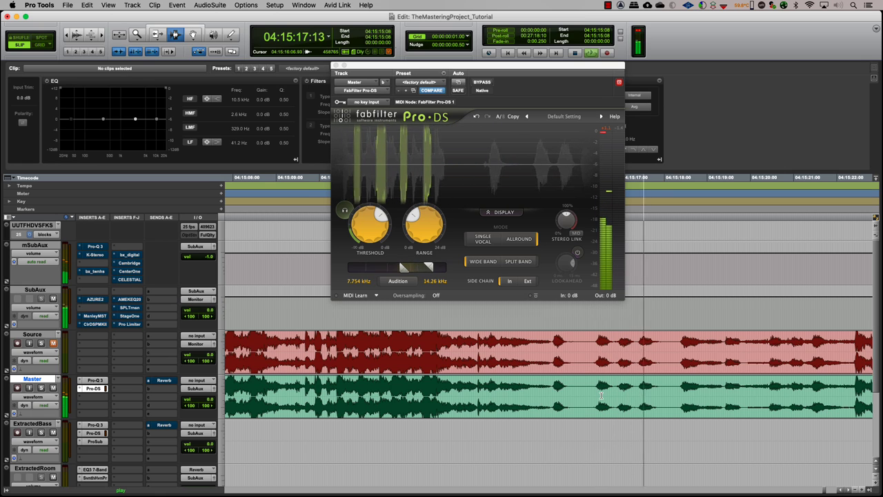
- Compare the noise on the Source and Master tracks from 04:15:15:10 by swapping their mutes, and play the short gap at 04:15:15:21
key("space")
left_click(552, 360, "shift")
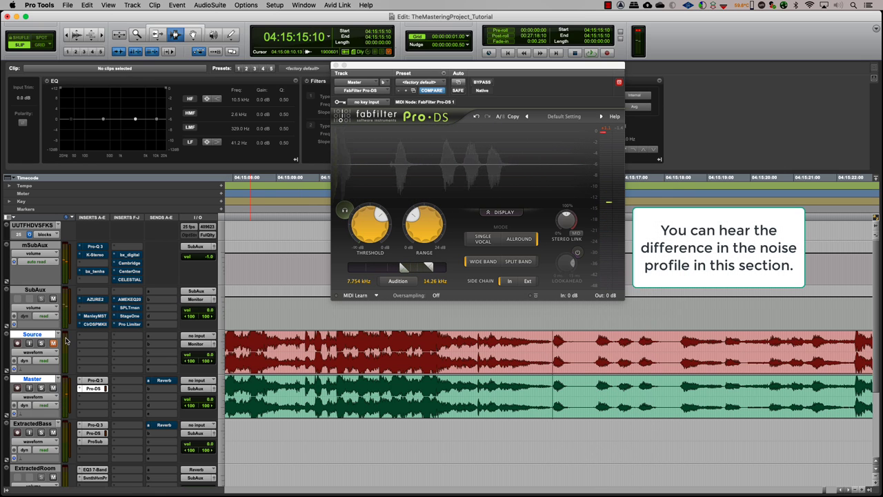
key("space")
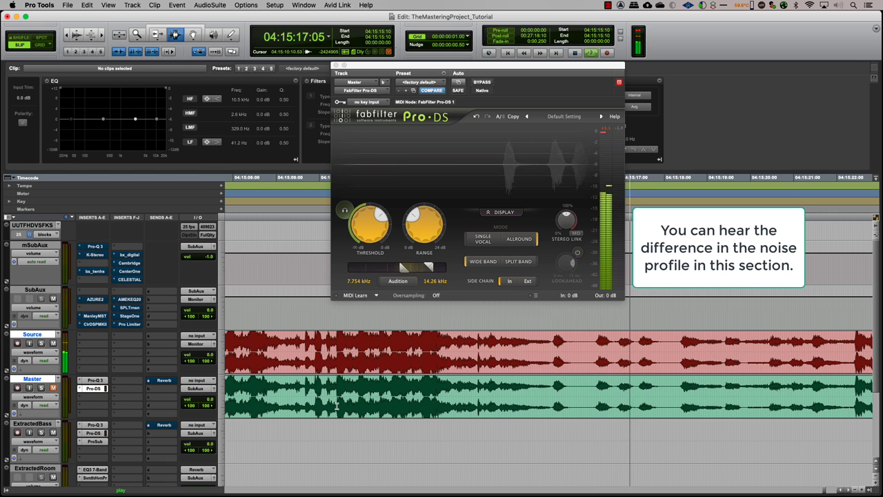
key("space")
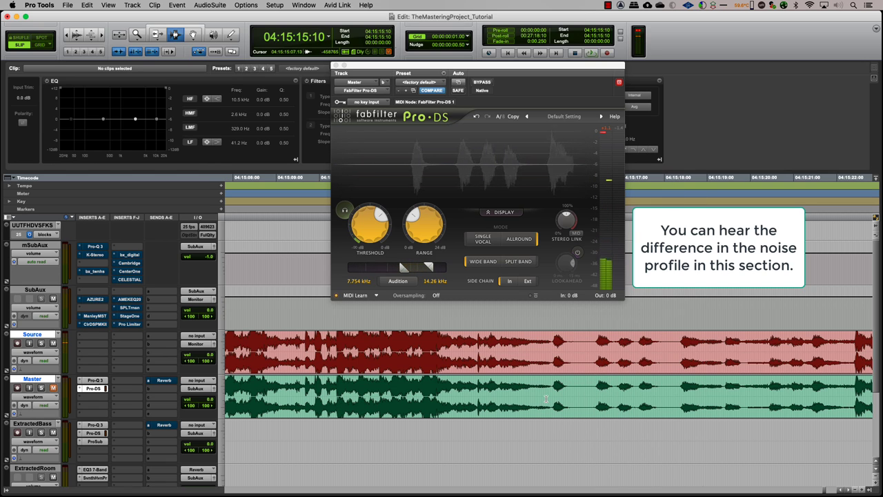
key("space")
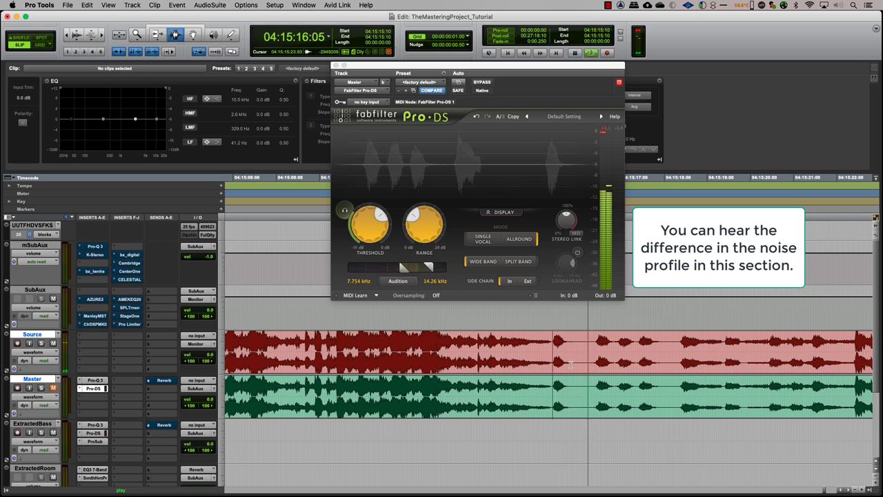
left_click_drag(572, 384, 592, 399)
key("space")
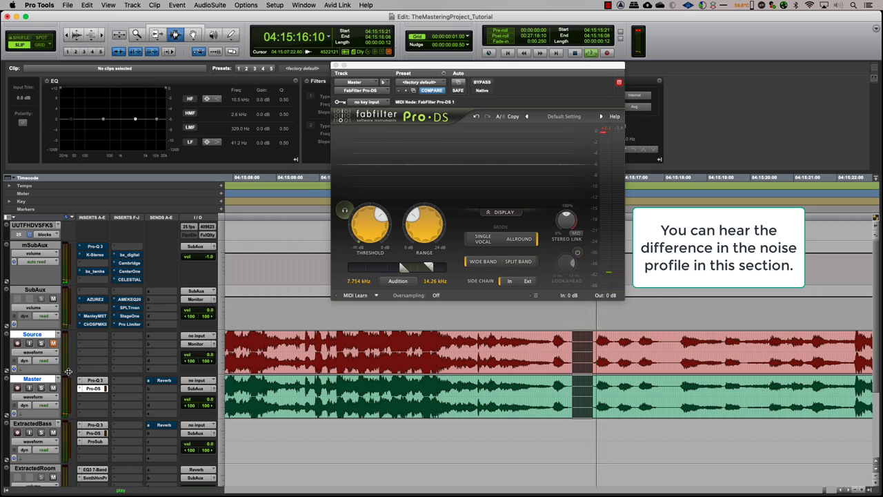
- Play the Master track from 04:14:56:11 and select the passage up to 04:15:15:10
key("super+bracketleft")
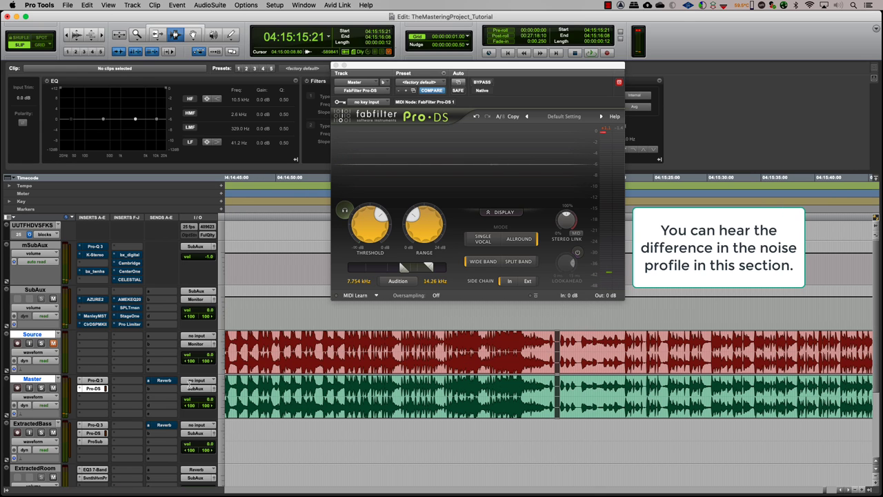
left_click(346, 397)
key("space")
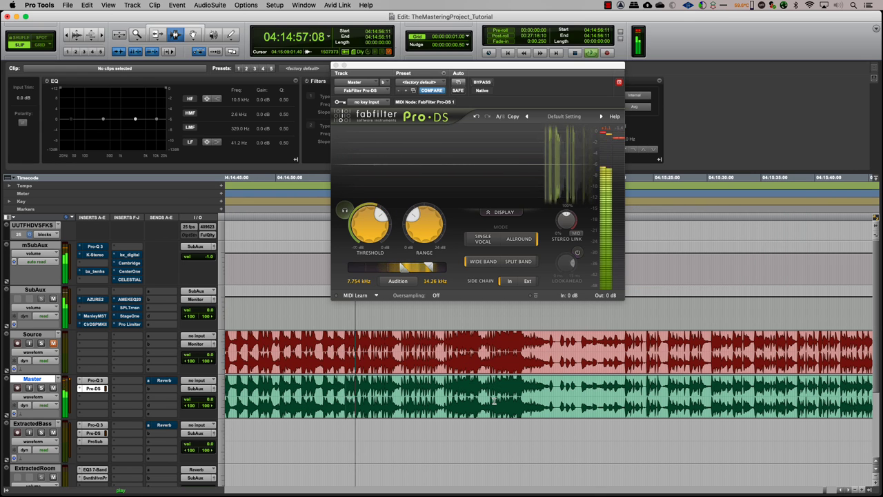
left_click_drag(346, 398, 550, 399)
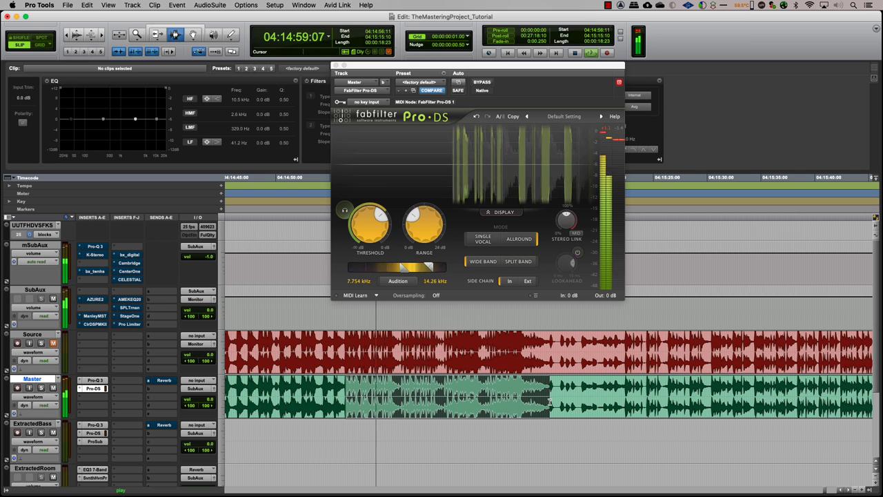
- Make the 120 Hz bell in the Master track's Pro-Q 3 a dynamic cut just below 77 Hz with a Q of about 0.58
left_click(96, 380)
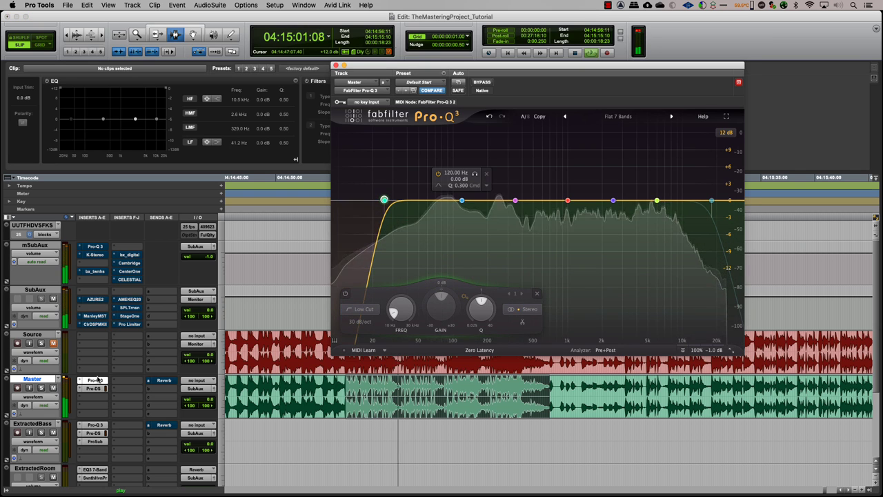
left_click_drag(462, 200, 440, 201)
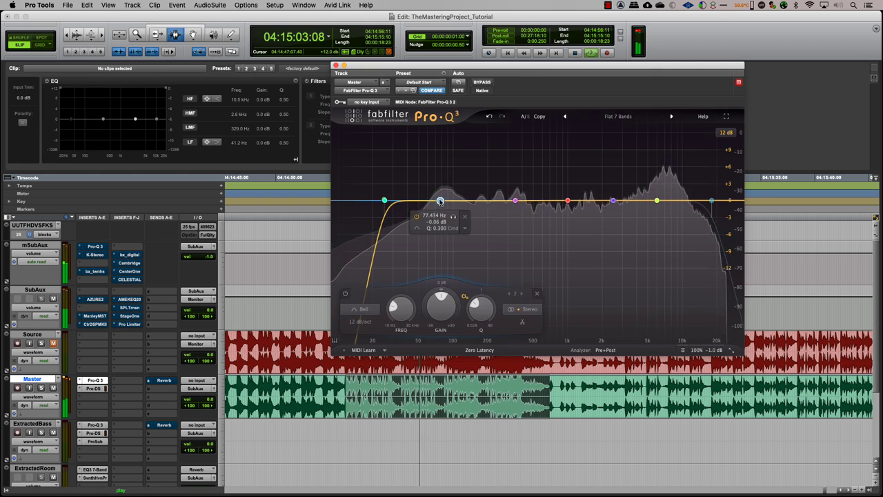
right_click(443, 201)
left_click(450, 226)
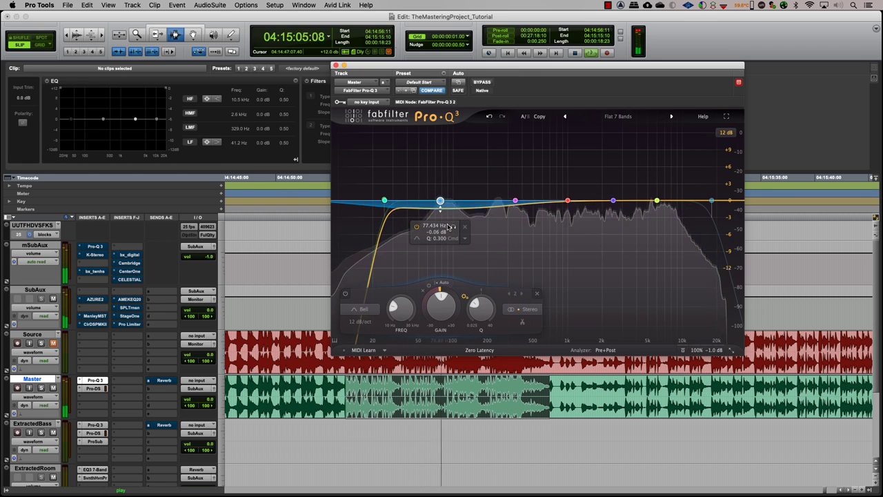
left_click_drag(479, 303, 478, 298)
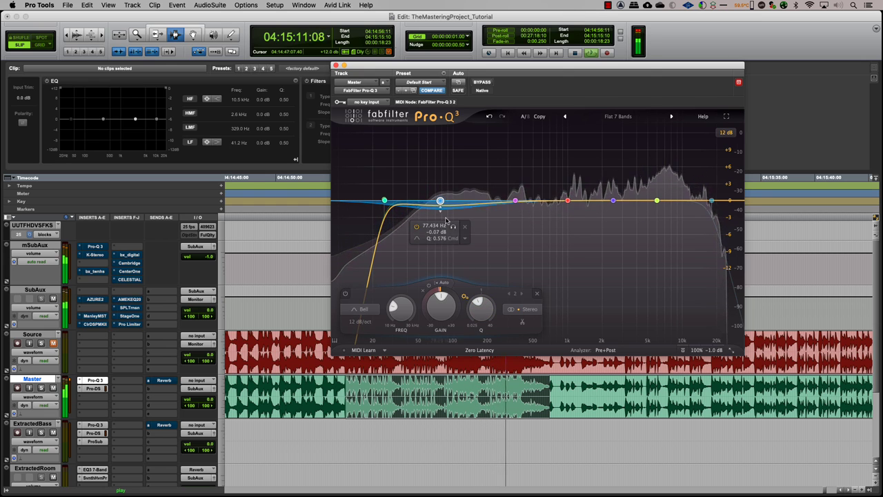
left_click_drag(440, 201, 435, 201)
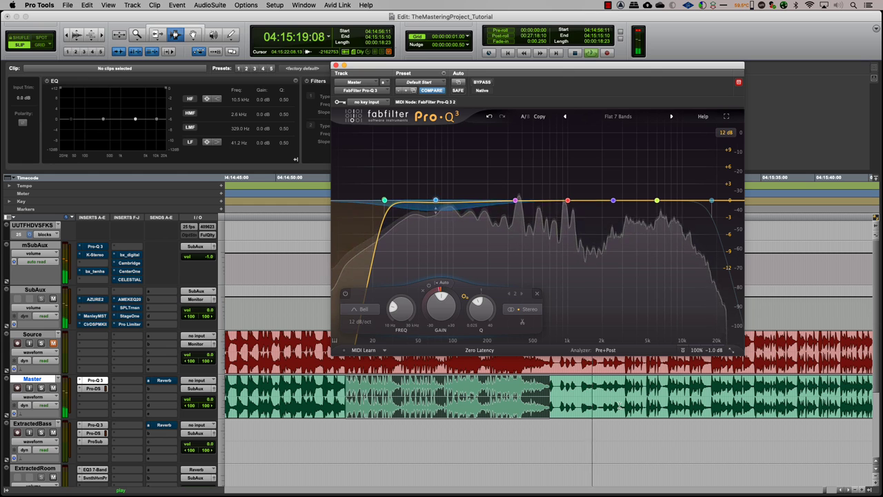
- Add a band at the 15 kHz spectrum peak in Pro-Q 3 and change its shape to Bell
key("r")
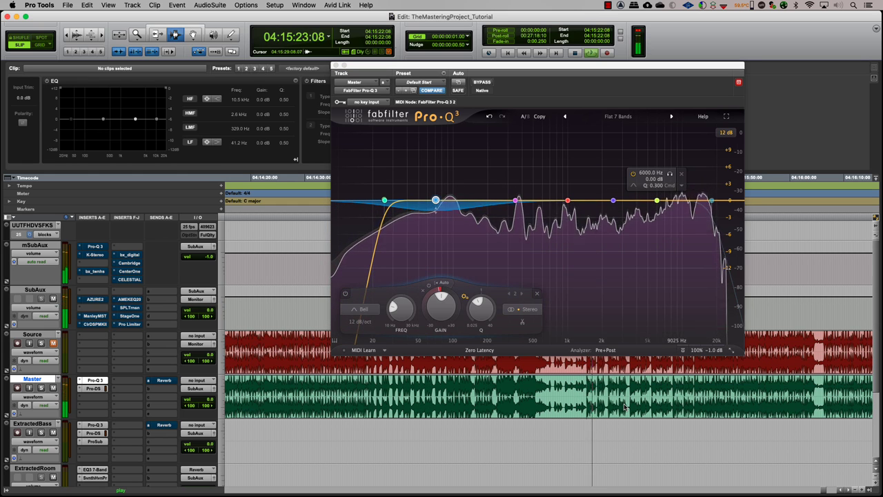
mouse_move(680, 230)
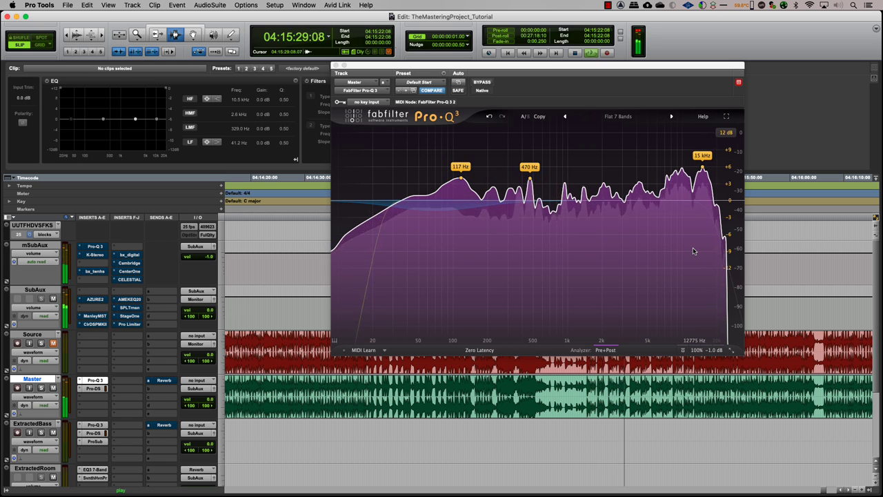
left_click(702, 200)
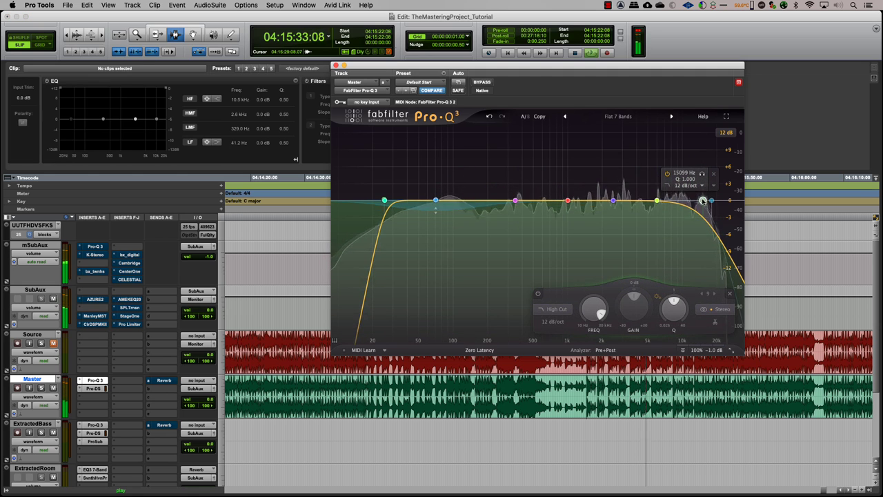
left_click(556, 308)
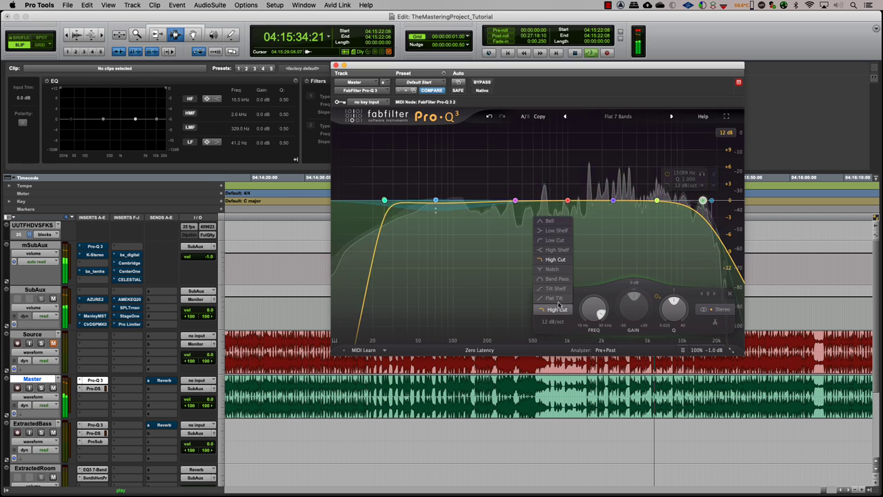
left_click(550, 221)
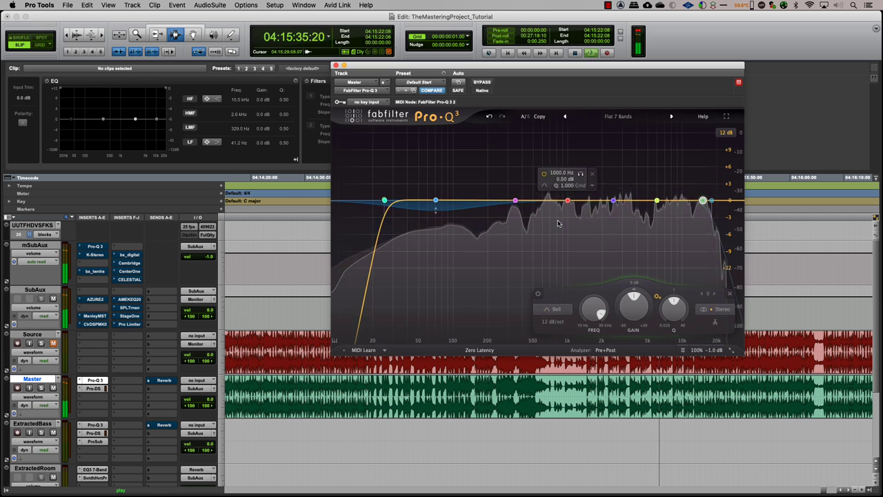
- Make the 15 kHz bell a dynamic cut with a manual threshold of about -15.4 dB, then close the equaliser
right_click(703, 201)
left_click(720, 225)
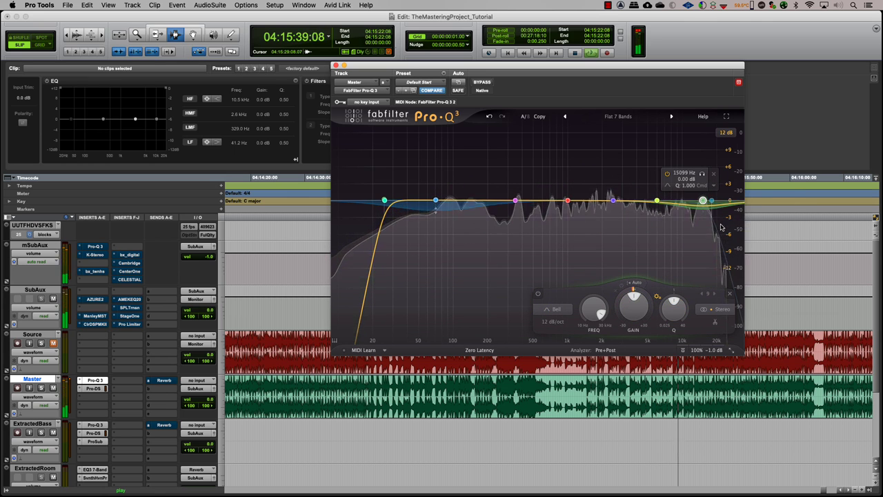
left_click(634, 283)
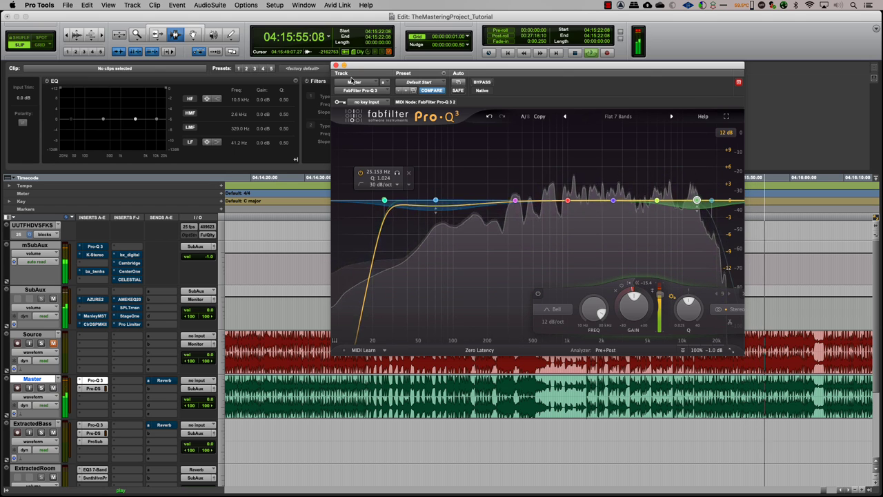
left_click(336, 65)
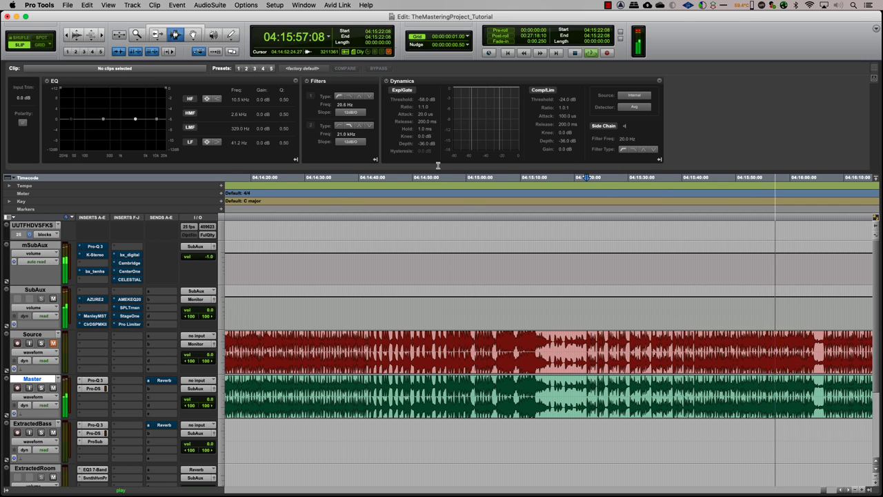
- Bring the whole song into view and open Pro-Q 3 on the mSubAux track
scroll(645, 370, "down", 2)
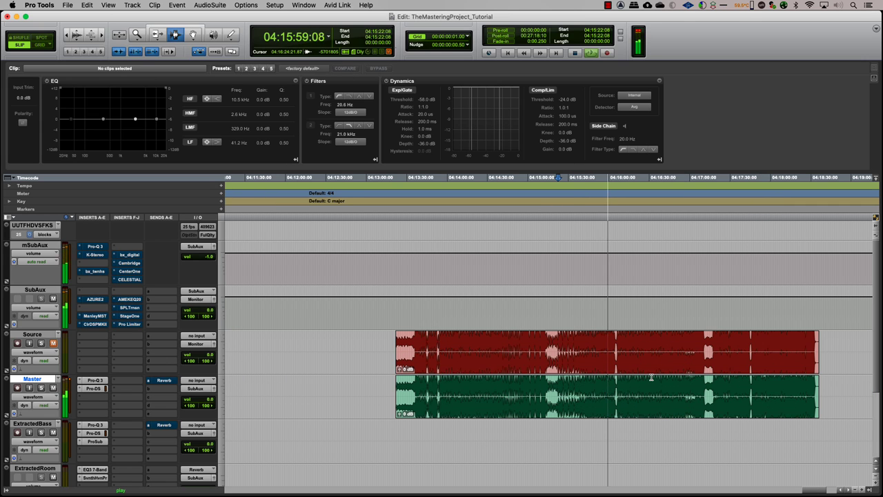
left_click(96, 247)
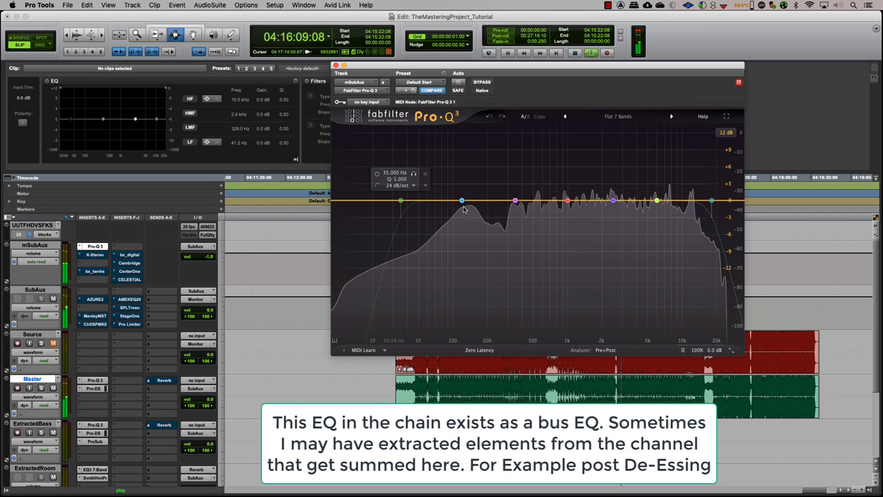
- Move the 350 Hz bell in mSubAux's Pro-Q 3 to about 240 Hz and boost it by about 1 dB
mouse_move(451, 200)
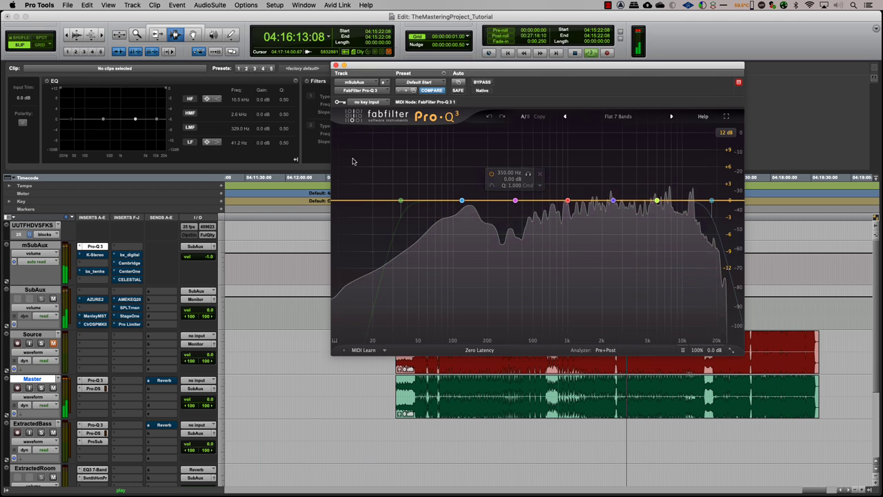
mouse_move(513, 200)
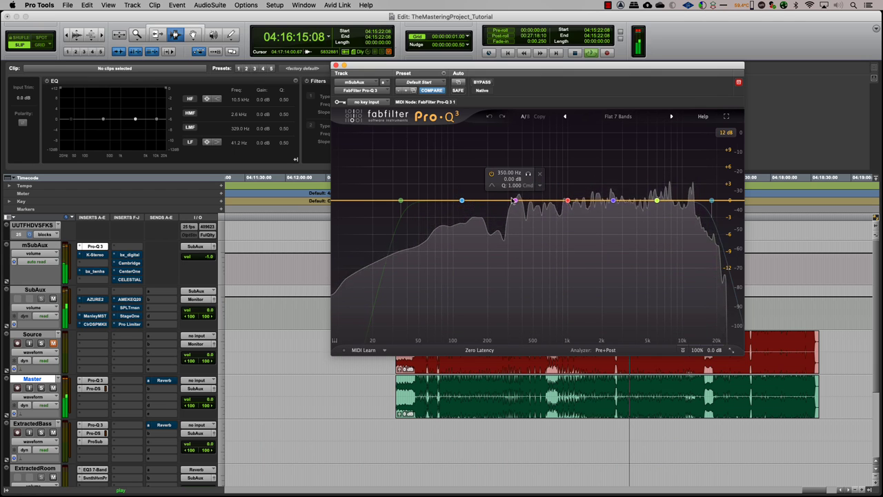
left_click_drag(513, 200, 496, 193)
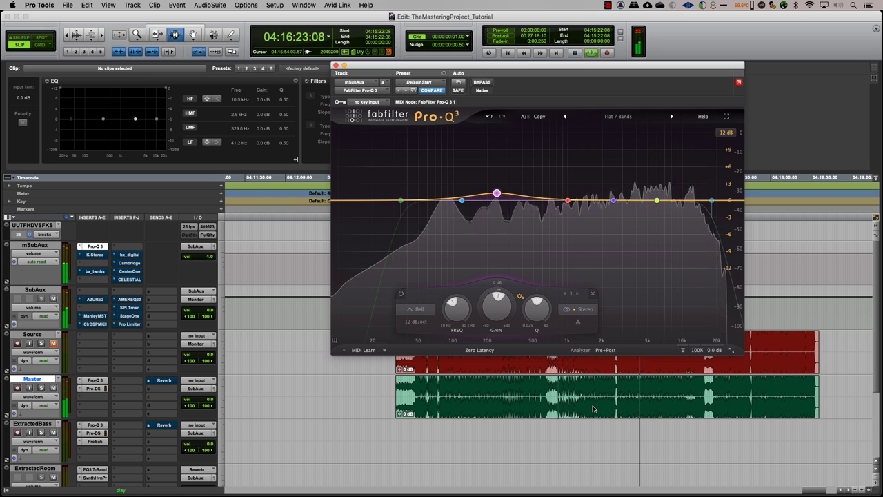
- Activate K-Stereo on the mSubAux track, enable its M/S gain and raise the side level to about 1.0 dB
left_click(97, 254)
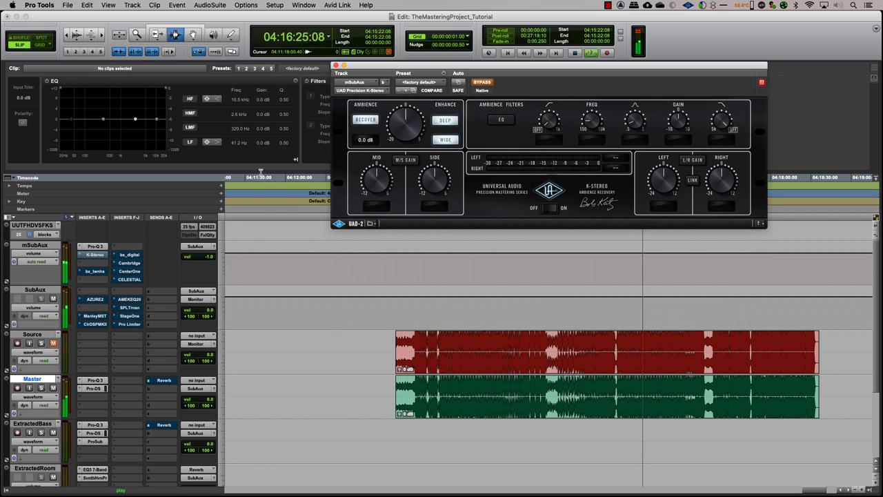
left_click(483, 83)
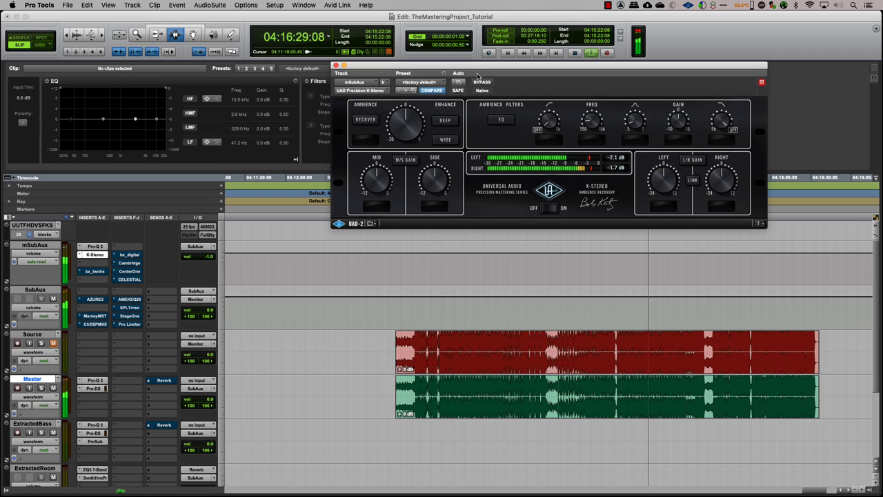
left_click(406, 160)
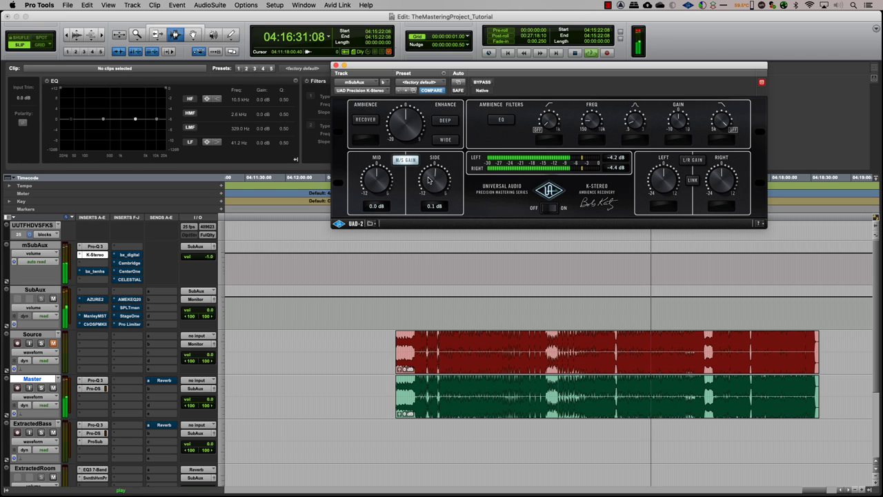
left_click_drag(427, 180, 429, 174)
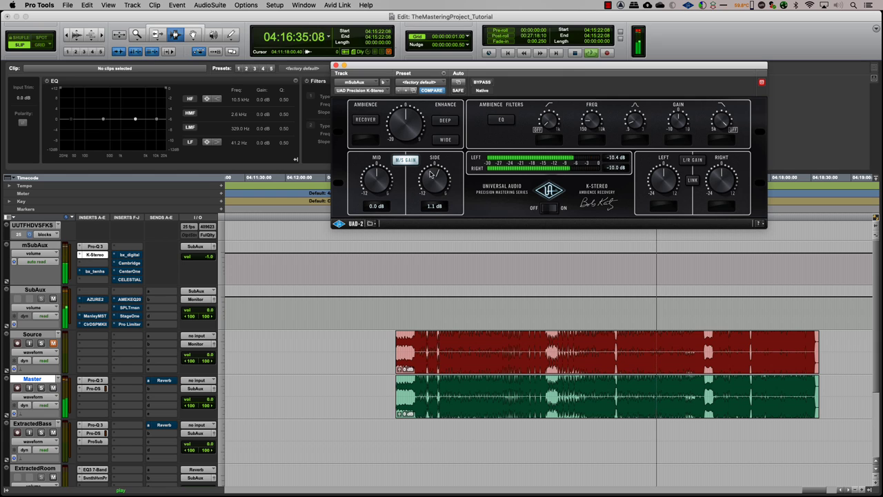
- Compare the playing song with K-Stereo's M/S gain off and on, then stop playback
left_click(399, 160)
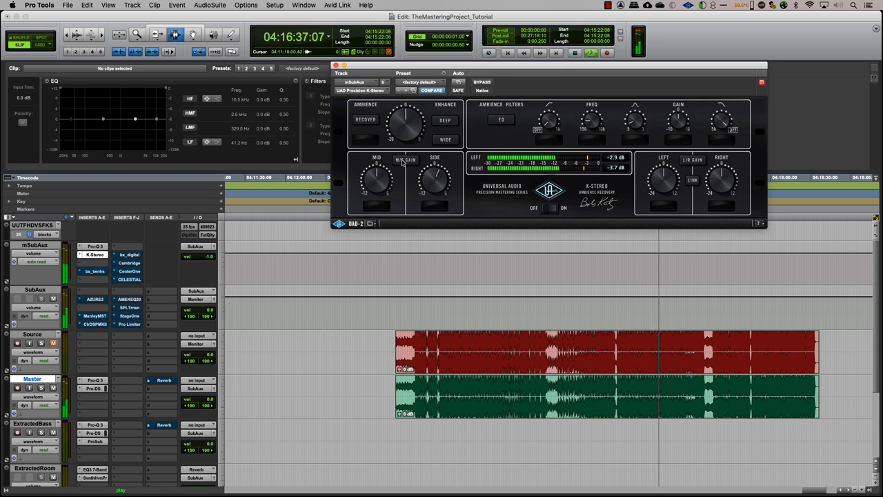
left_click(403, 163)
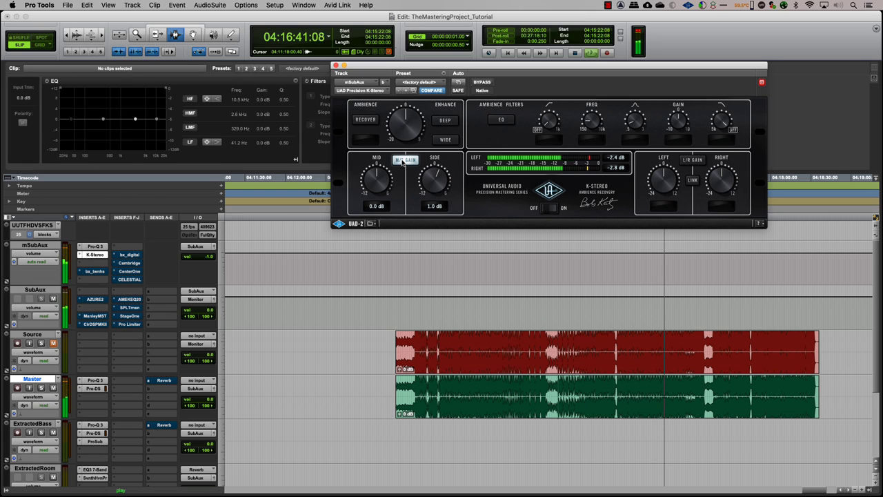
left_click(402, 163)
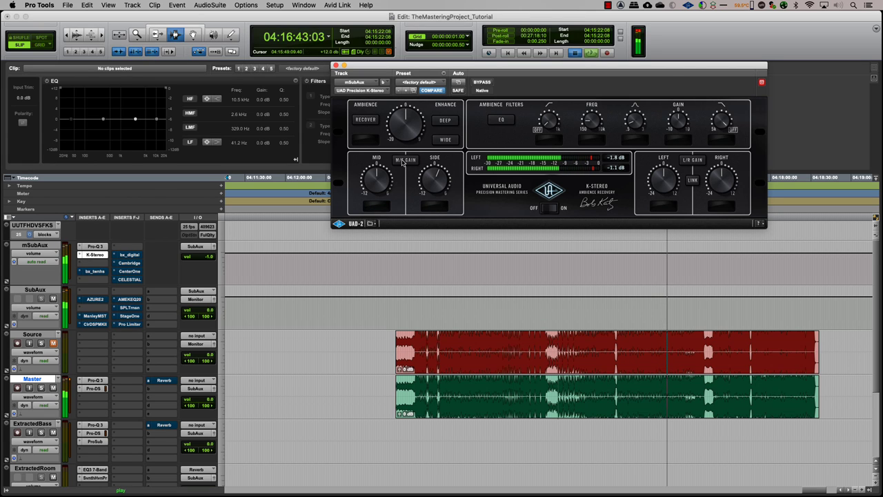
key("space")
- Enable K-Stereo's ambience recovery at -14.0 dB with Deep and Wide, and compare it on and off during playback
left_click(363, 121)
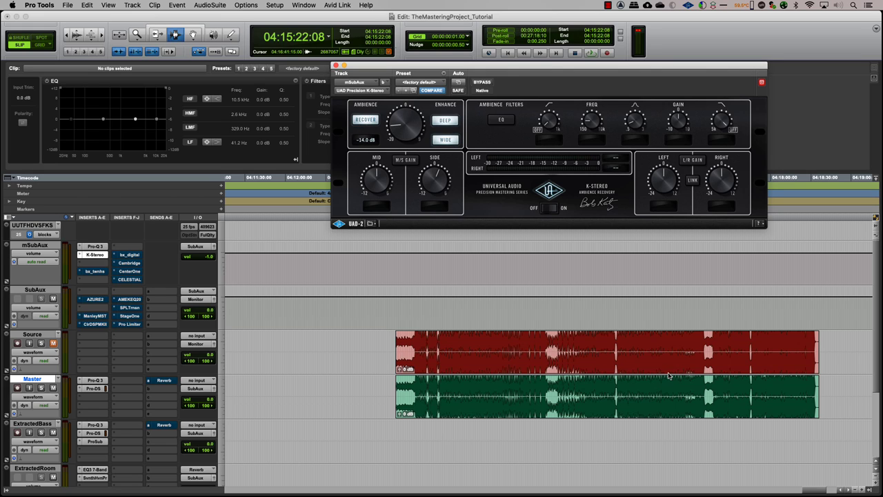
key("space")
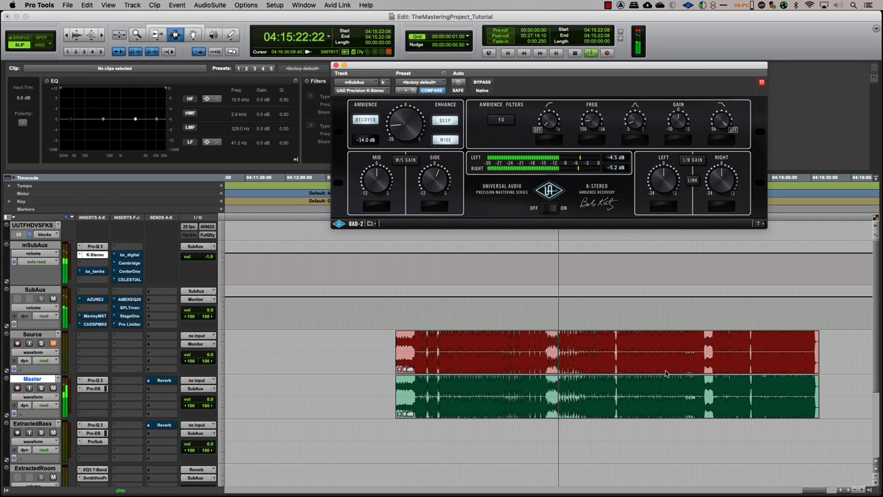
left_click(366, 120)
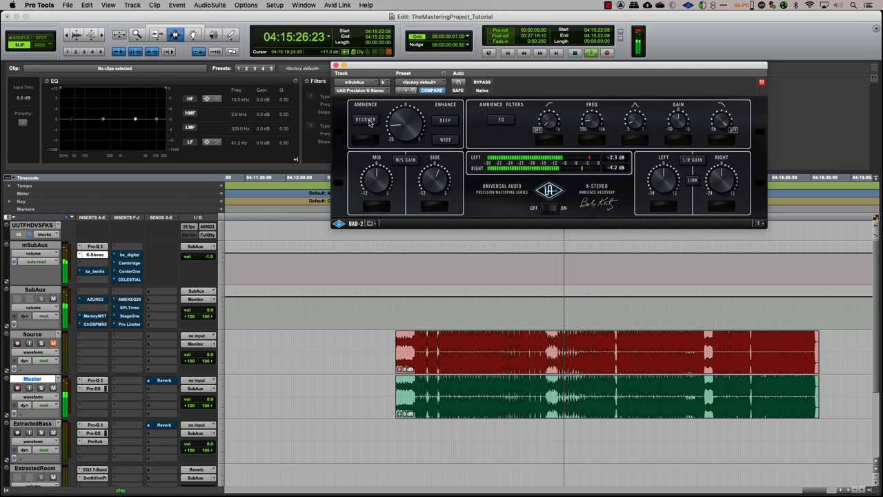
left_click(367, 120)
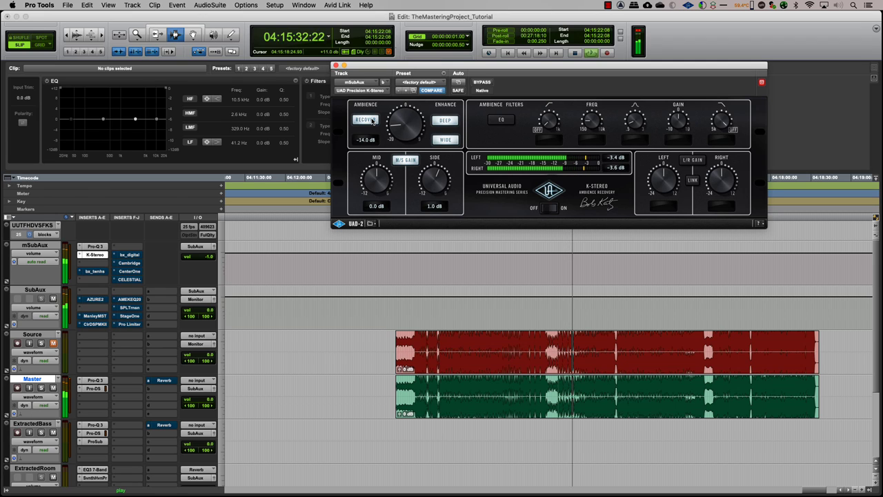
left_click(372, 120)
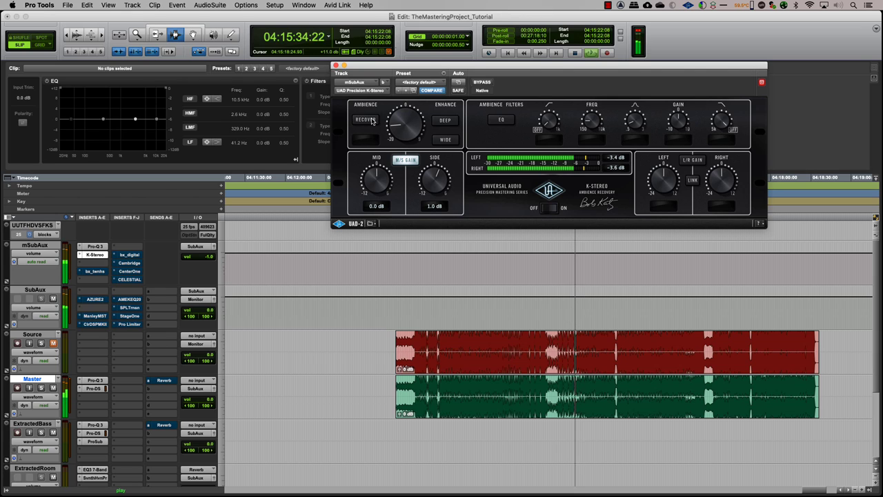
- Raise K-Stereo's ambience recovery to -11.5 dB and compare it off and on, leaving it enabled with M/S gain
left_click(372, 121)
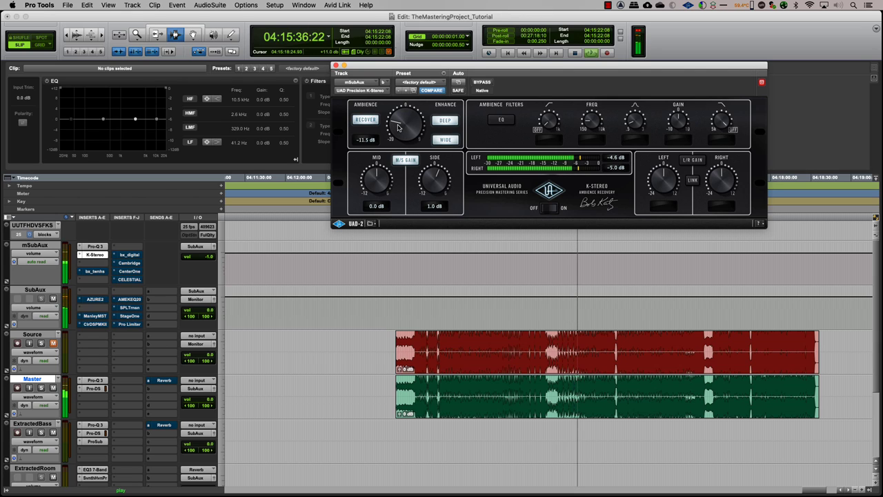
left_click(365, 121)
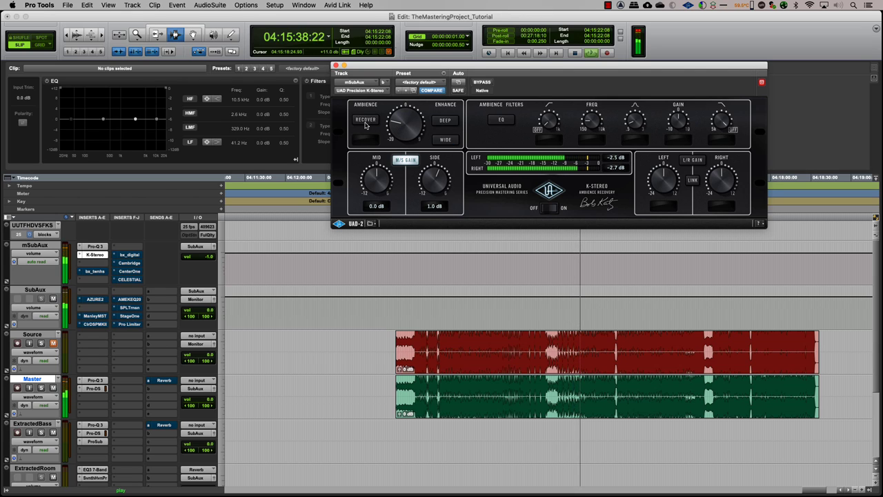
left_click(365, 120)
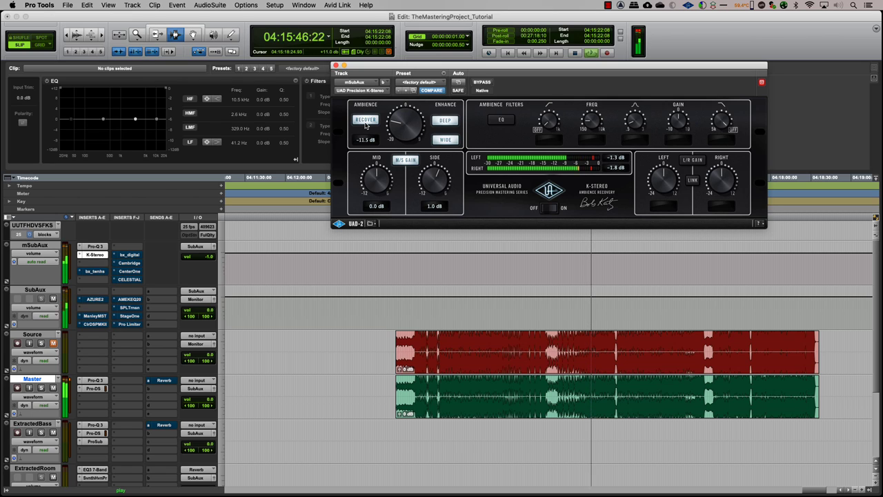
left_click(366, 120)
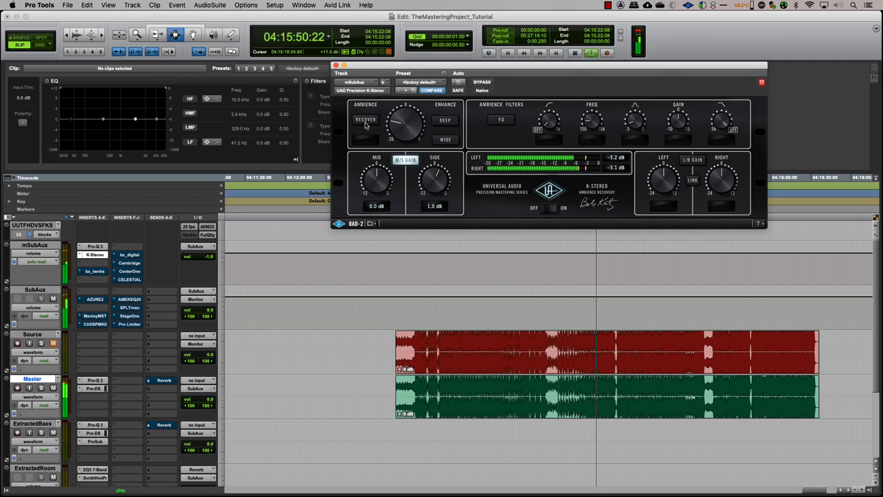
left_click(366, 120)
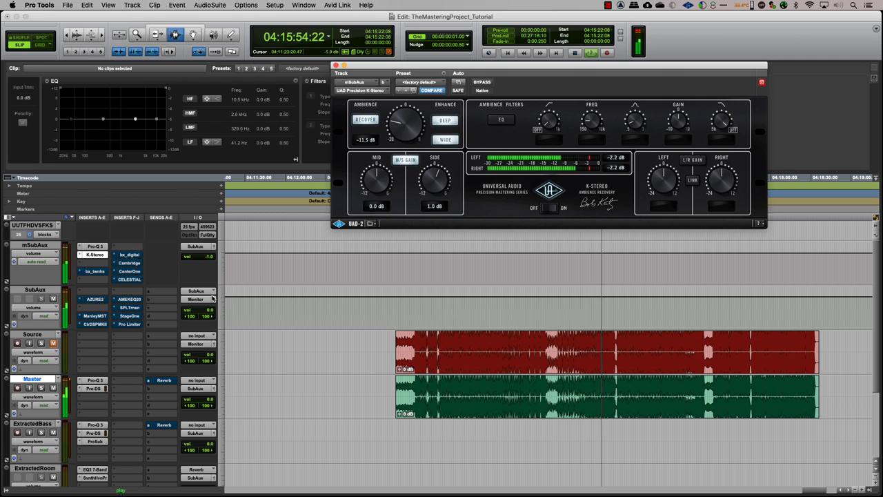
- Take the bx_townhouse compressor on mSubAux out of bypass and audition it from 04:15:01:23 in the song
left_click(95, 271)
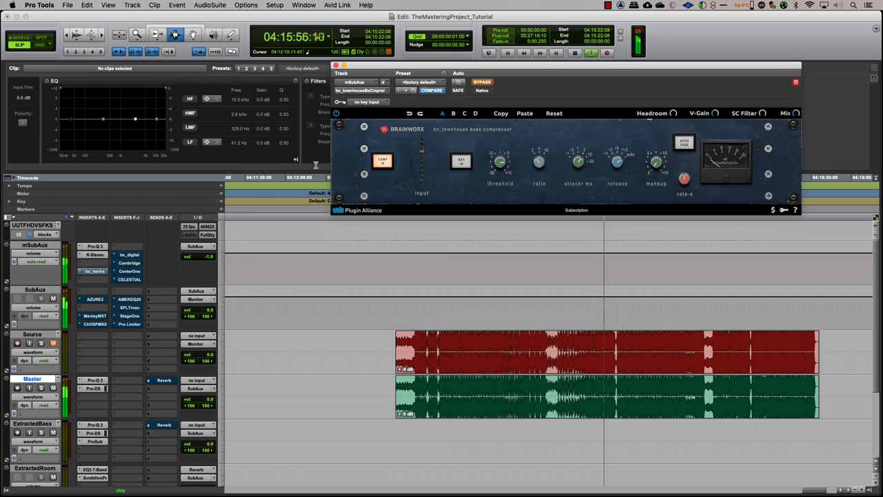
left_click(483, 83)
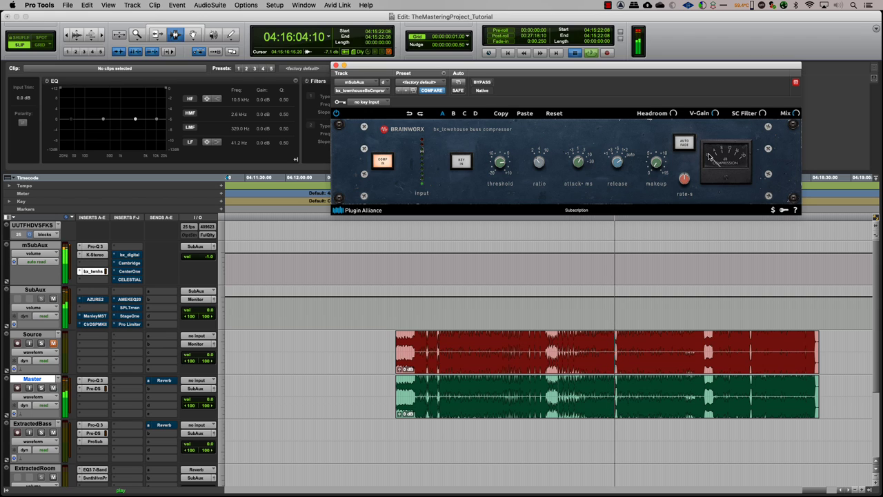
key("space")
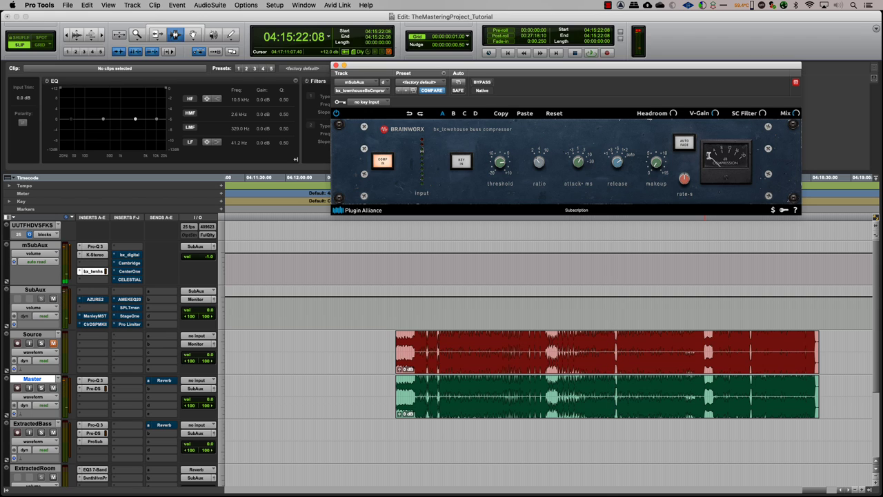
left_click(530, 399)
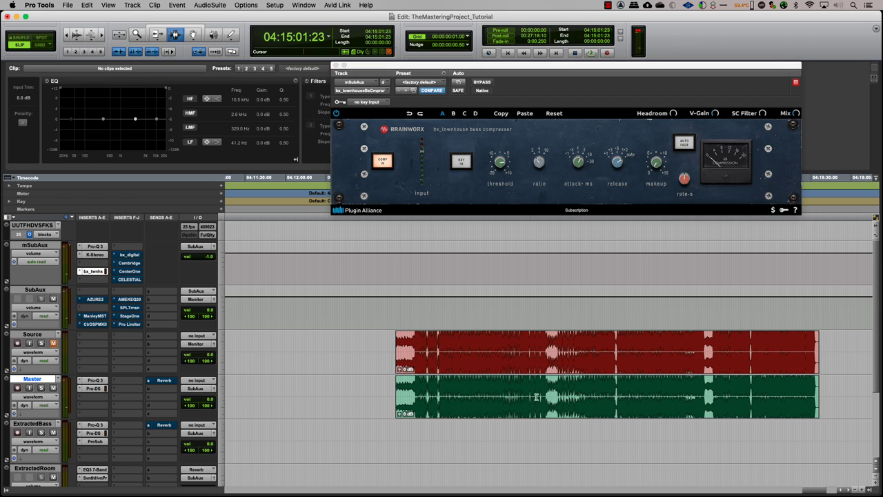
key("space")
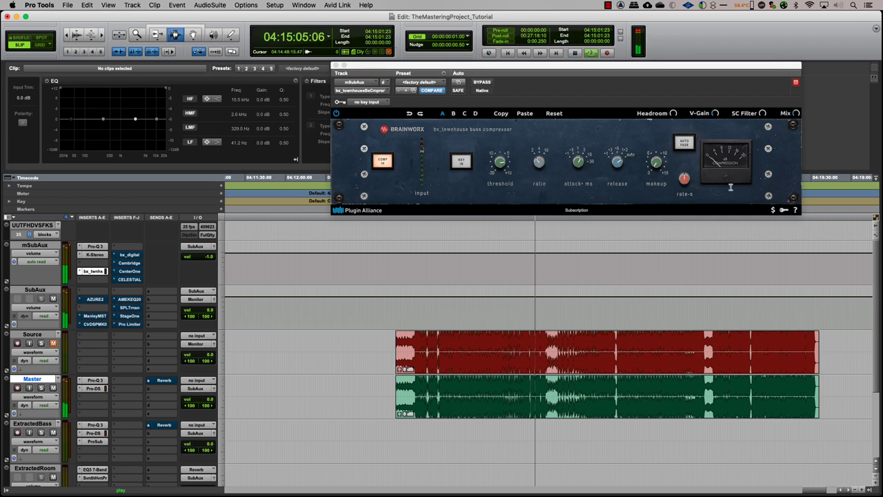
mouse_move(794, 115)
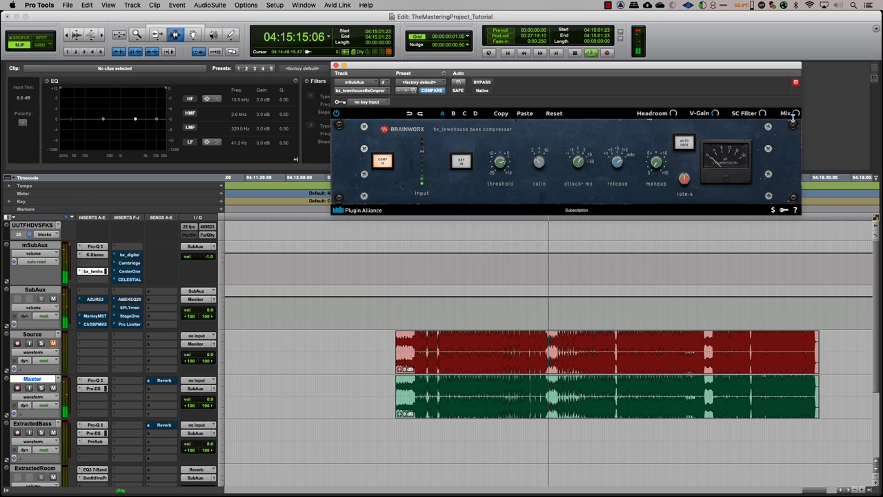
- Audition the compressor from earlier points in the song, ending at 04:14:04:14, and extend the edit selection from Source to Master
left_click(545, 359)
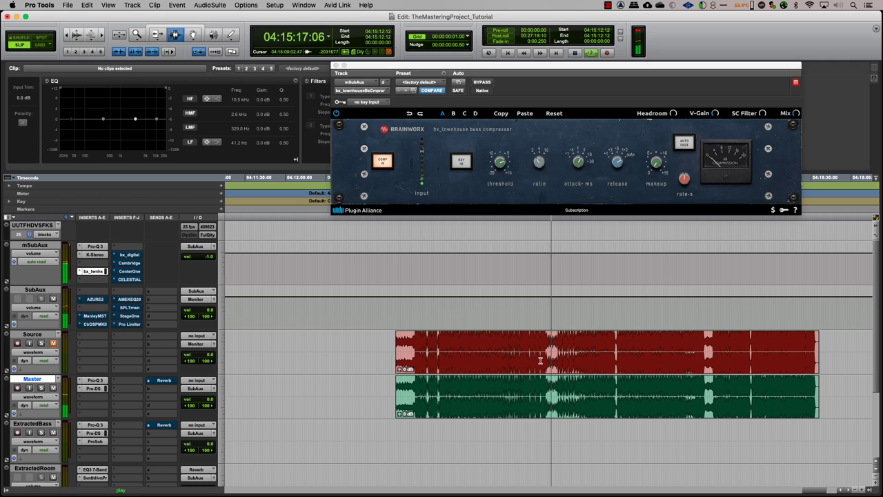
key("space")
left_click(524, 368)
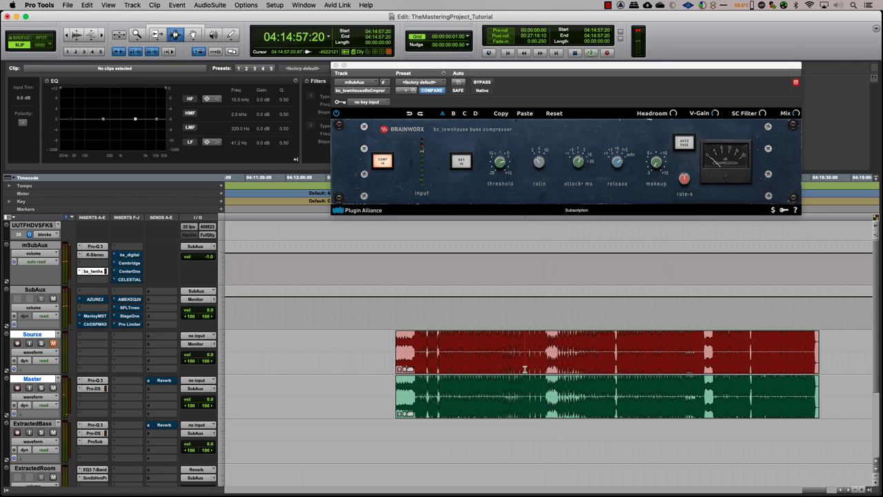
key("space")
left_click(452, 359)
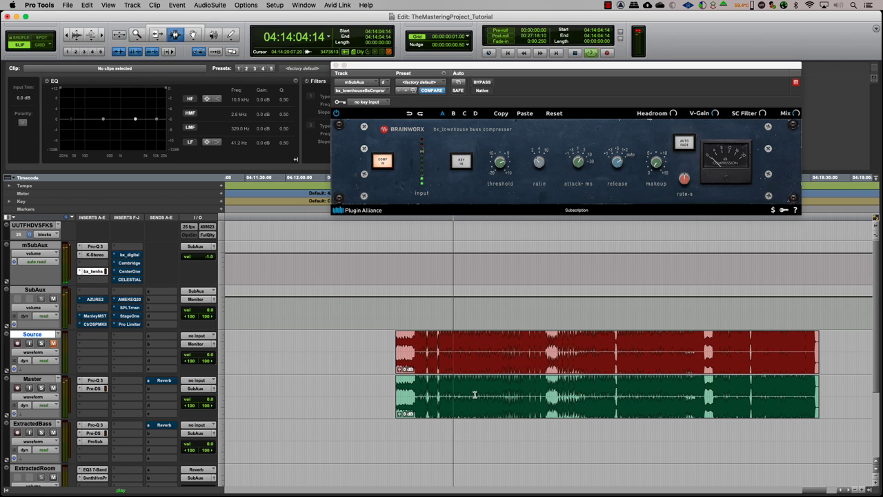
key("shift+semicolon")
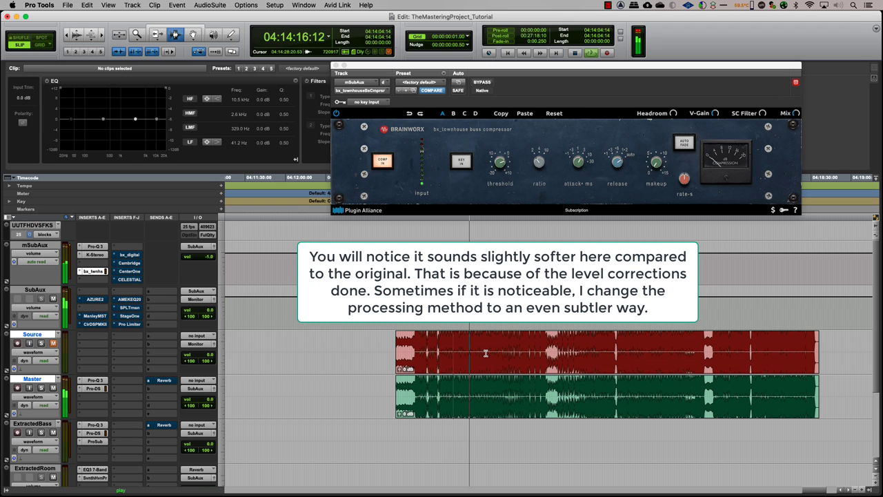
- Activate the Pro Limiter on the SubAux track and lower its threshold to -2.0 dB
left_click(136, 327)
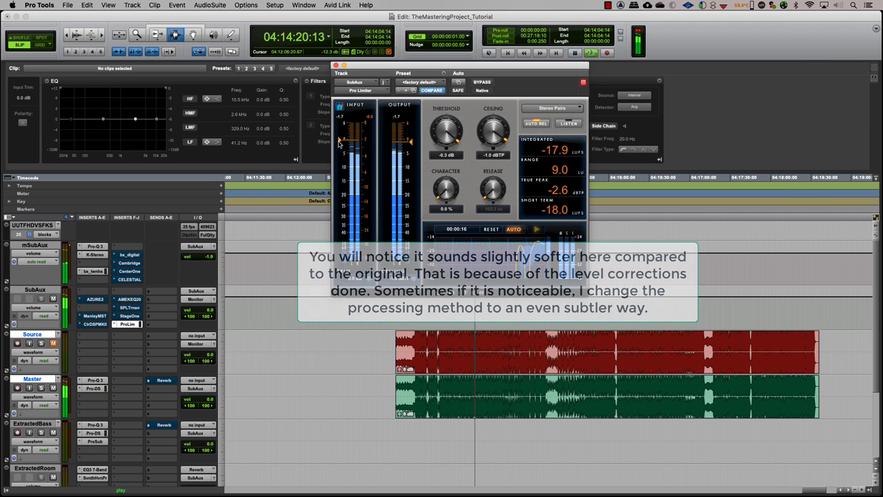
left_click_drag(339, 143, 338, 148)
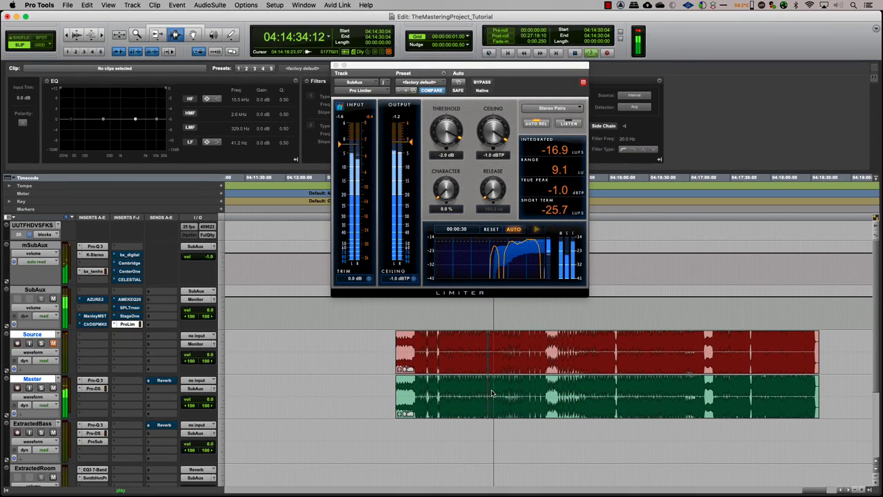
- Recheck mSubAux's Pro-Q 3 curve and fine-tune the makeup gain on its bx_townhouse compressor
left_click(94, 246)
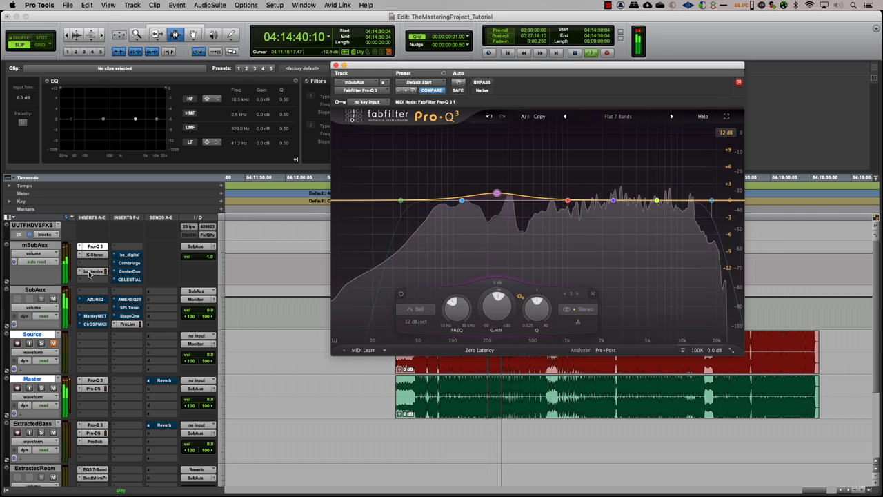
left_click(93, 271)
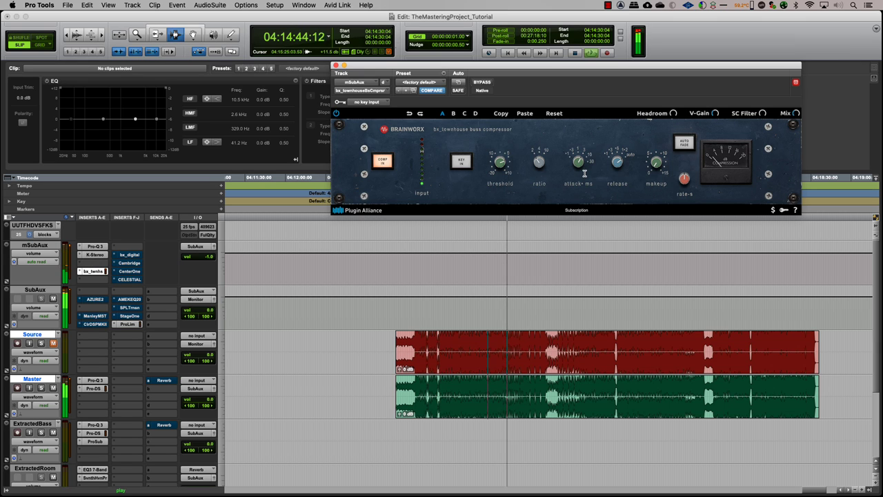
left_click_drag(656, 162, 656, 161)
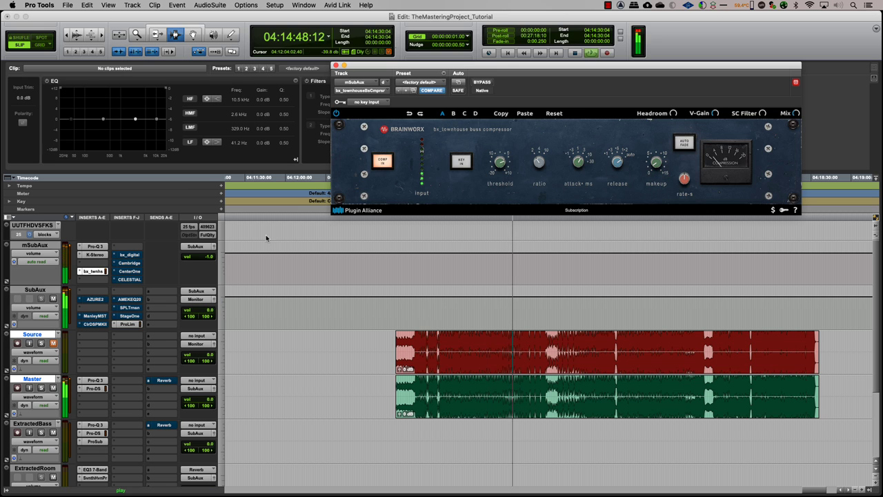
- Activate the Cambridge EQ on mSubAux, boosting LF 2.5 dB near 35 Hz and LMF 2.2 dB, and lifting HMF with a Q of 1.40
left_click(129, 263)
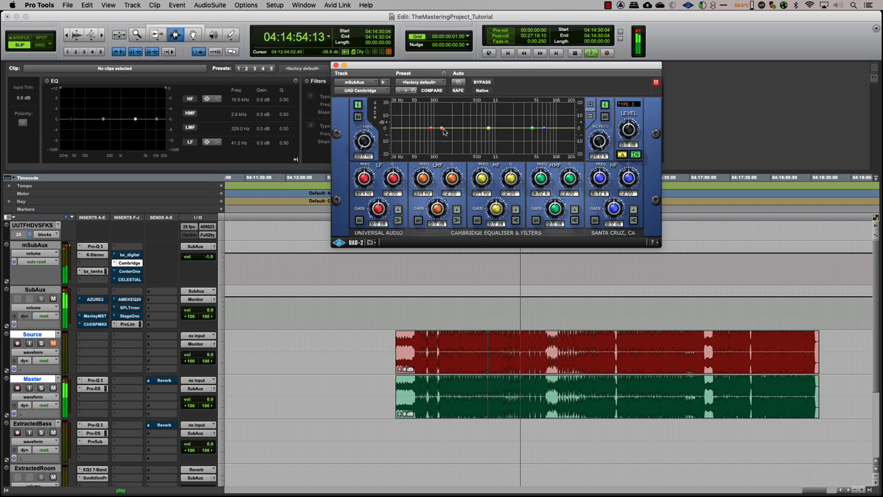
mouse_move(431, 128)
left_mouse_down()
mouse_move(407, 127)
mouse_move(442, 126)
left_mouse_up()
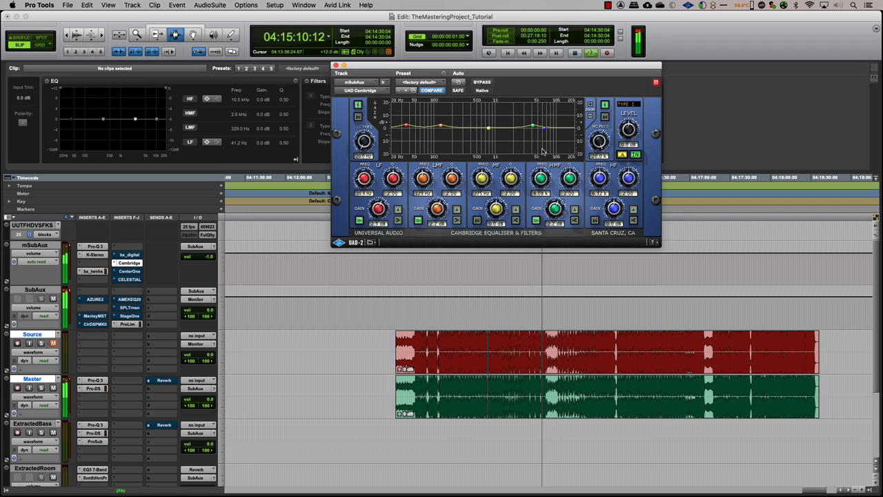
left_click_drag(555, 206, 568, 177)
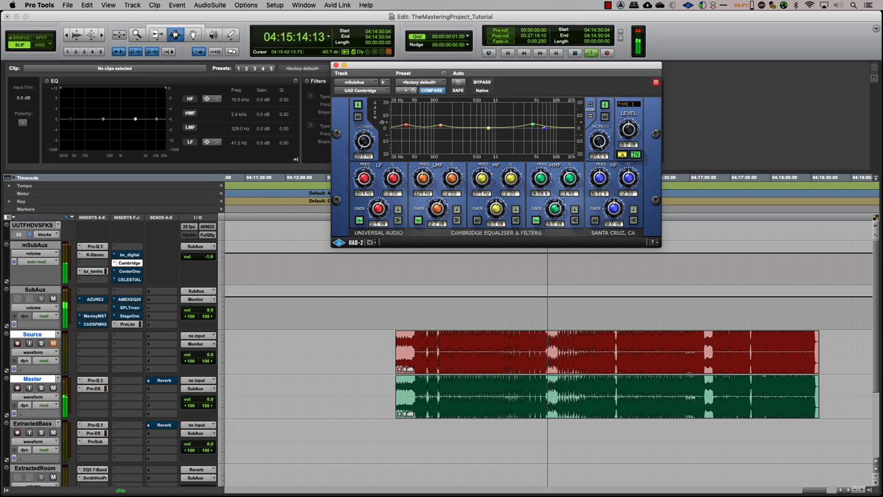
- Select the passage from 04:14:24:13 to 04:14:41:04 on the Source and Master tracks and play it
left_click(502, 397)
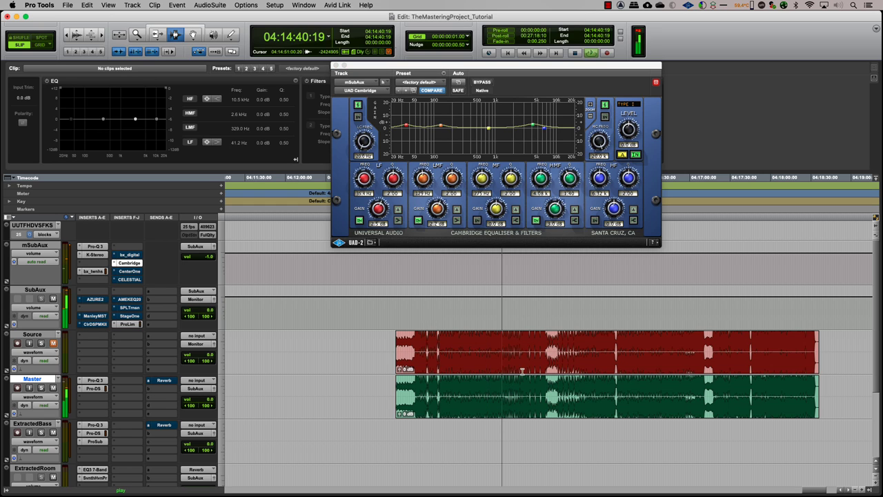
key("super+bracketright")
key("super+bracketright")
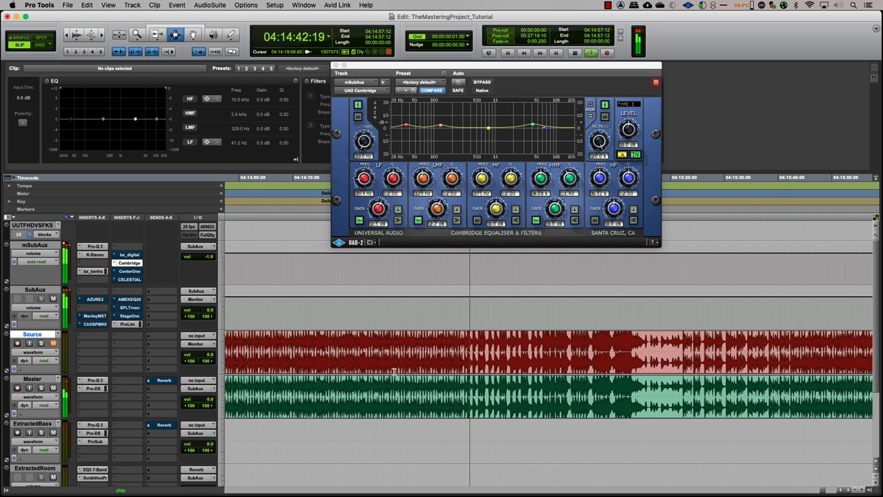
left_click_drag(373, 373, 461, 405)
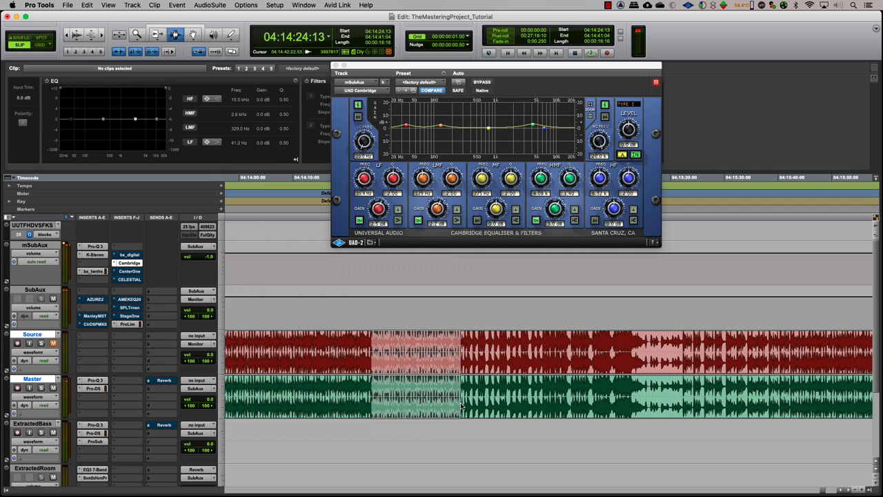
key("space")
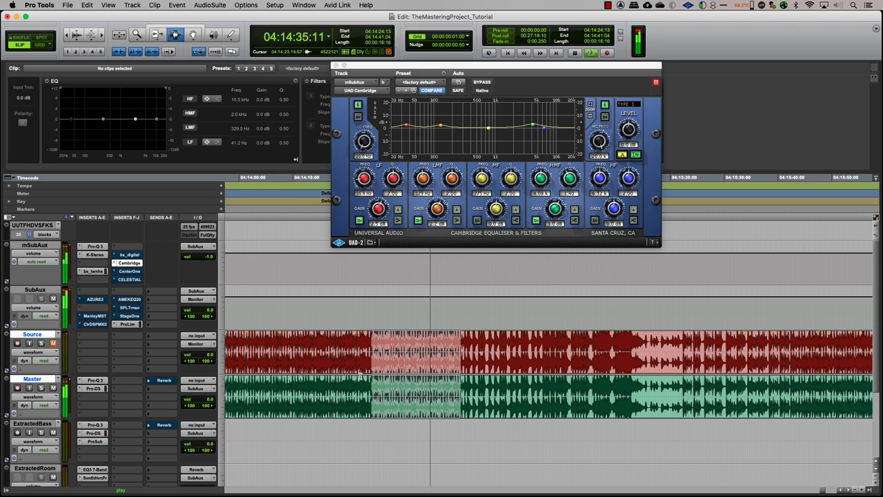
- Make the 2500 Hz bell band dynamic in the Master track's Pro-Q 3, with a gentle upward range
left_click(94, 380)
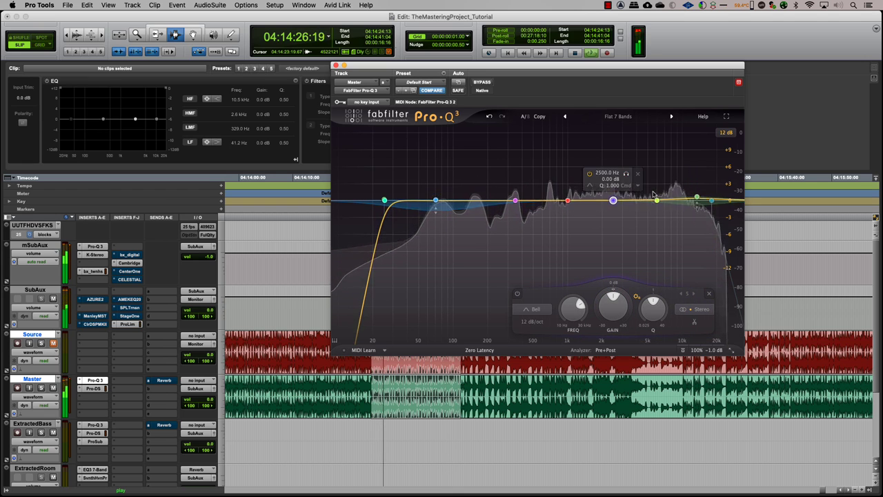
right_click(613, 200)
left_click(627, 230)
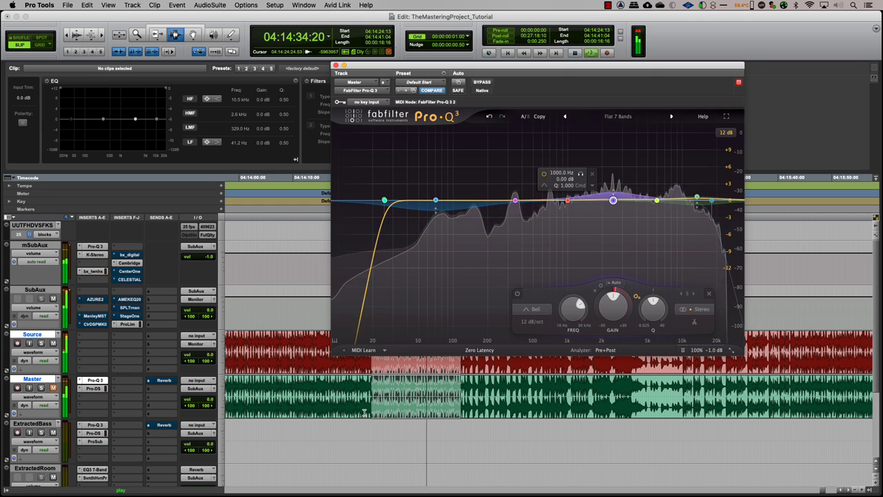
- Activate bx_digital on mSubAux and boost its mono LF band 1.9 dB at 58 Hz as a bell with Q 0.8
left_click(131, 255)
left_click_drag(352, 219, 354, 221)
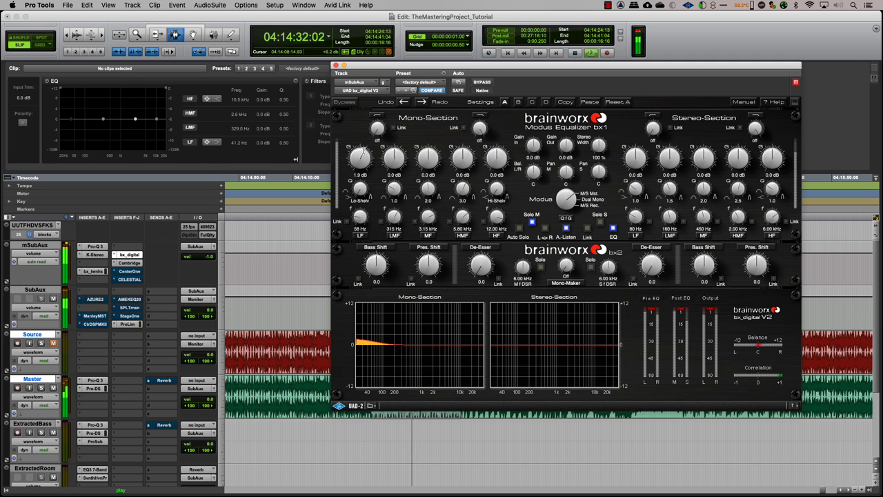
left_click_drag(360, 188, 376, 199)
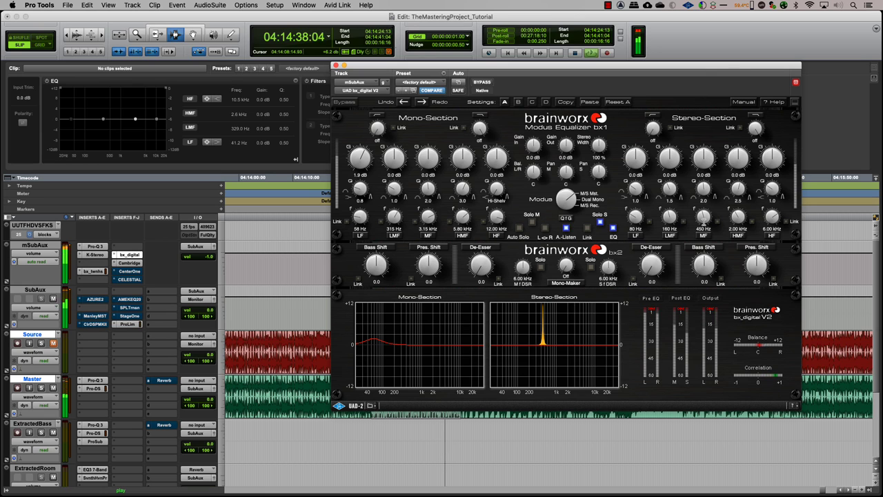
- Sweep the stereo section of bx_digital and boost its HMF band 1.7 dB at 4.21 kHz with Q 2.5
left_click_drag(737, 218, 742, 209)
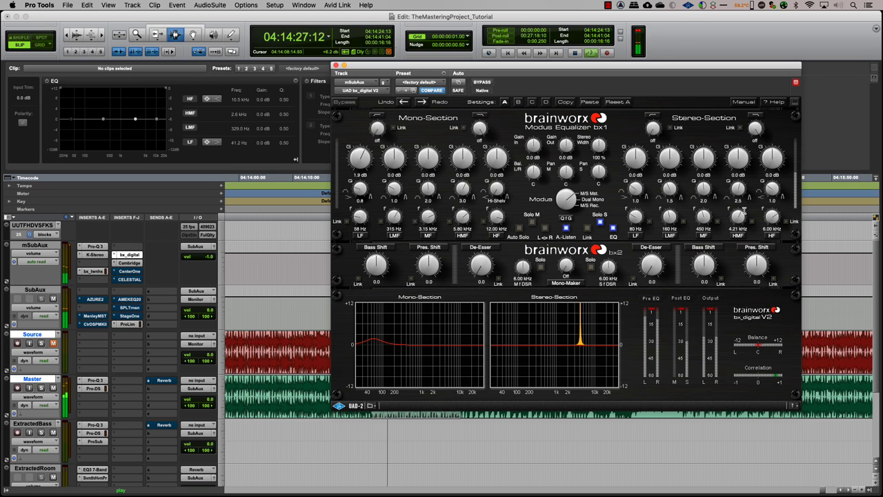
left_click_drag(737, 158, 736, 148)
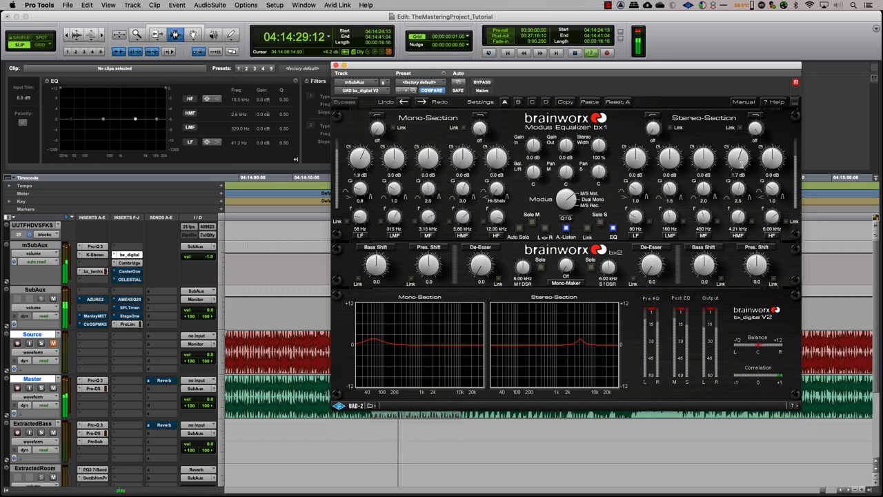
left_click_drag(737, 186, 737, 187)
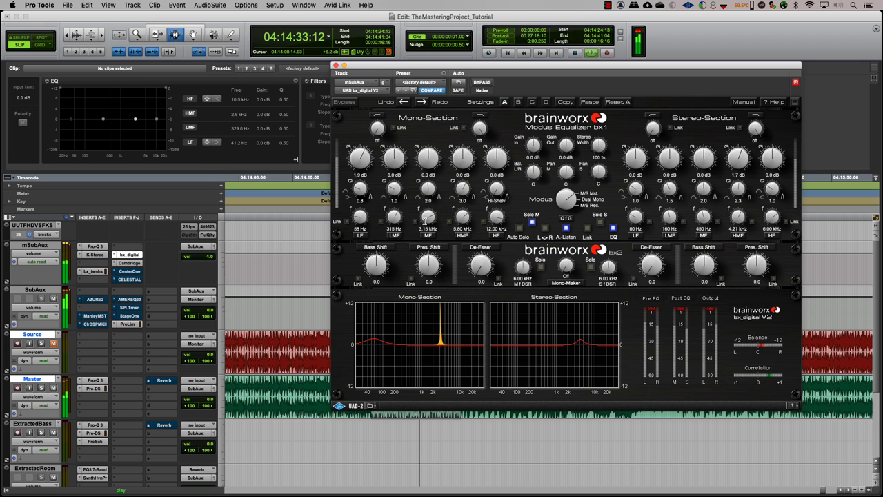
- Boost bx_digital's mono LMF band 0.9 dB at 158 Hz with Q 1.4, and retune mono LF to 52 Hz with Q 1.0
mouse_move(425, 217)
left_mouse_down()
mouse_move(426, 226)
mouse_move(390, 225)
mouse_move(393, 217)
mouse_move(390, 228)
left_mouse_up()
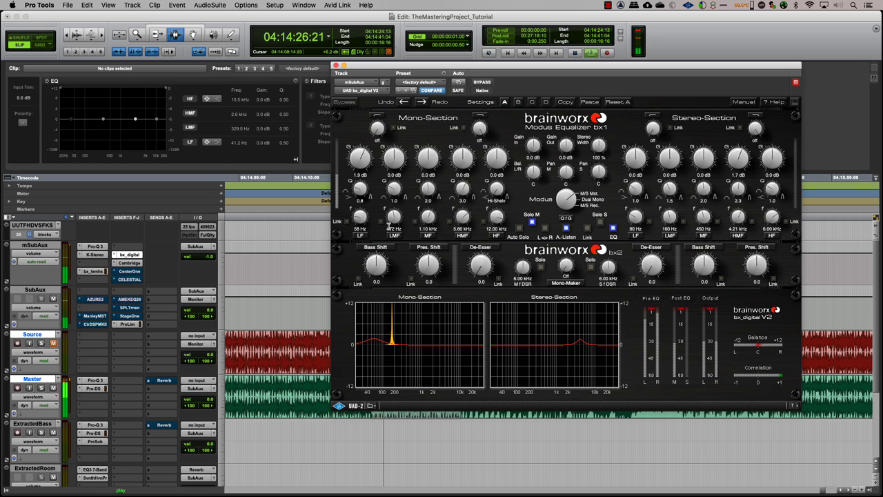
left_click_drag(388, 224, 389, 229)
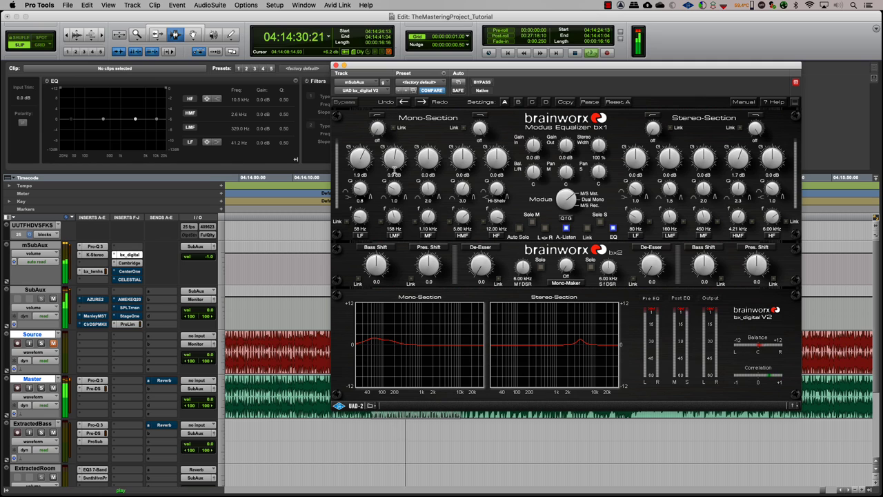
mouse_move(394, 162)
left_mouse_down()
mouse_move(394, 187)
mouse_move(361, 191)
mouse_move(353, 218)
left_mouse_up()
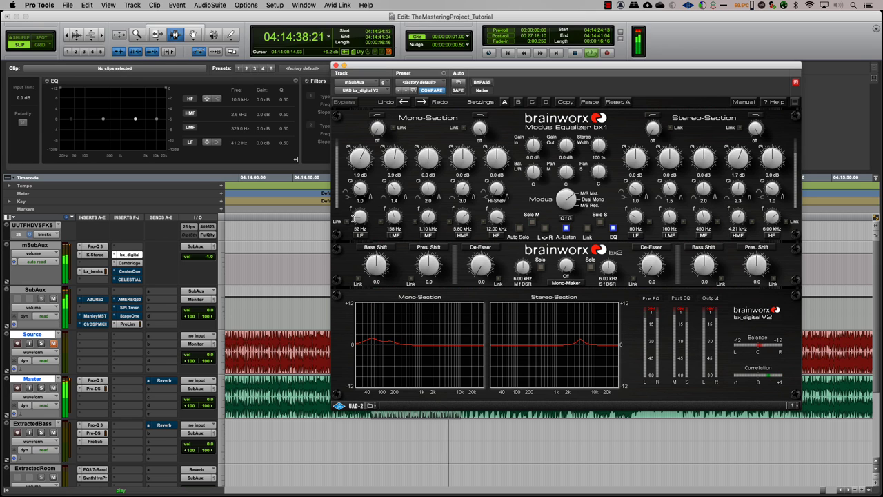
- Set bx_digital's mono de-esser to -18.0 dB at 13.29 kHz and its stereo de-esser to -26.3 dB at 13.50 kHz, auditioning each in solo
left_click(542, 268)
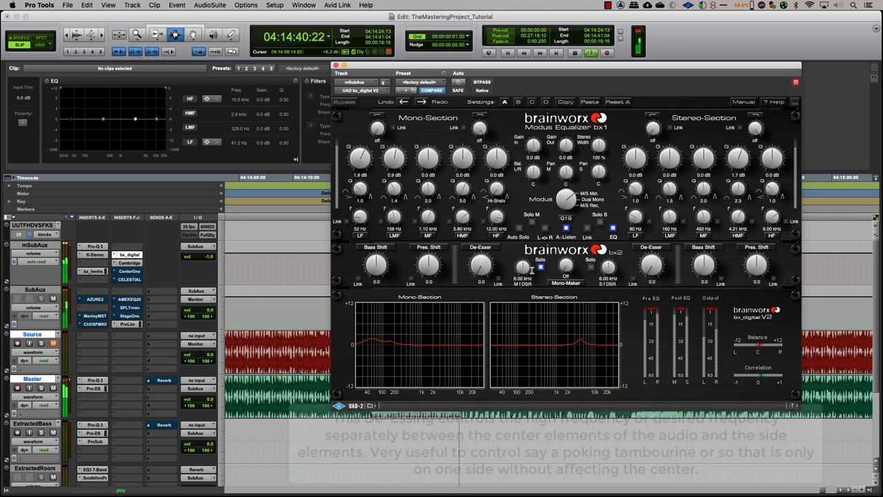
left_click_drag(522, 268, 522, 259)
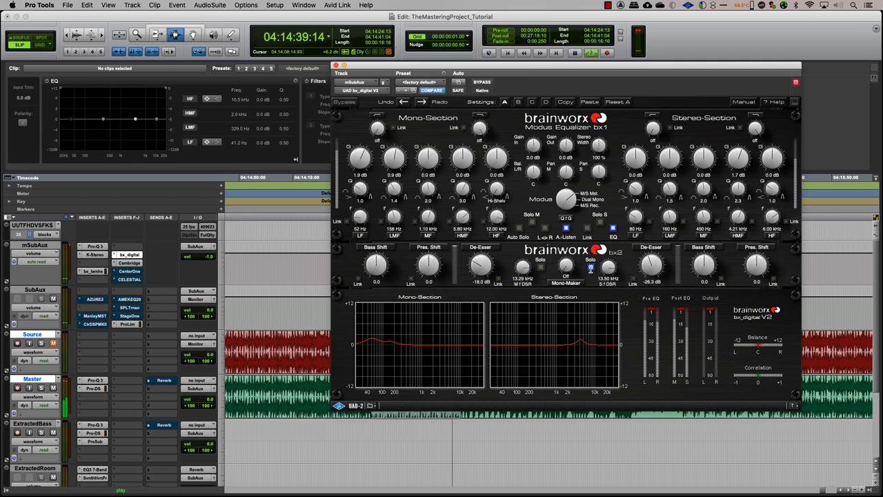
left_click(590, 268)
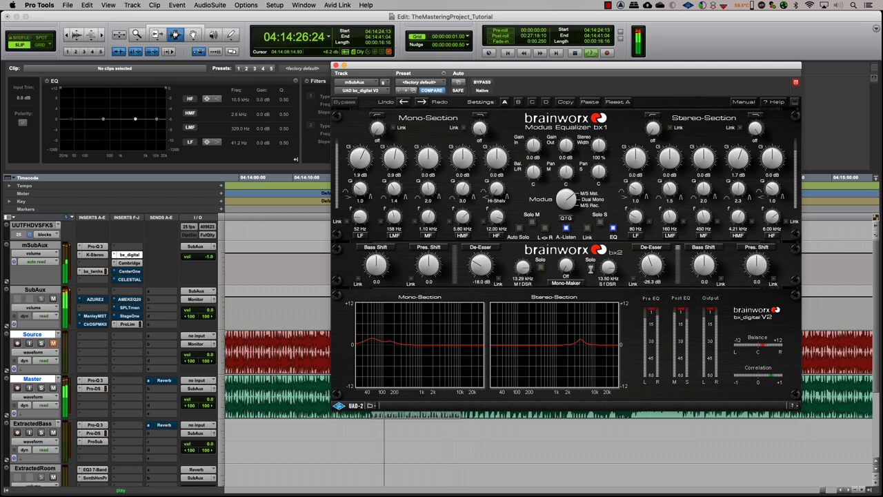
- Sweep the mono HMF and MF bands of bx_digital and boost MF 1.4 dB at 3.02 kHz with Q 1.5
left_click(531, 222)
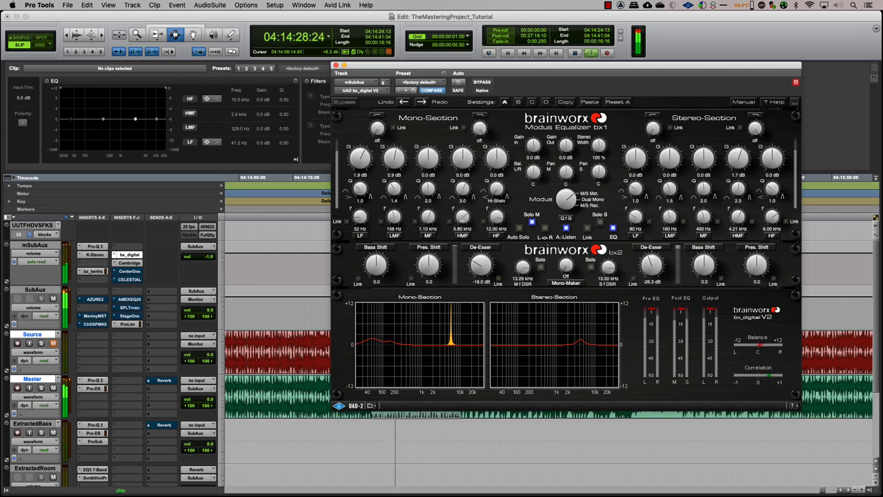
left_click_drag(461, 215, 437, 207)
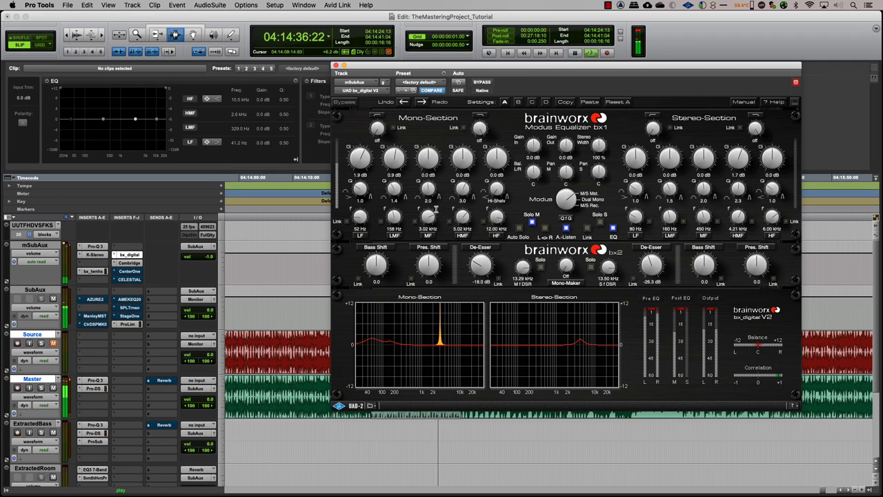
left_click_drag(428, 158, 431, 155)
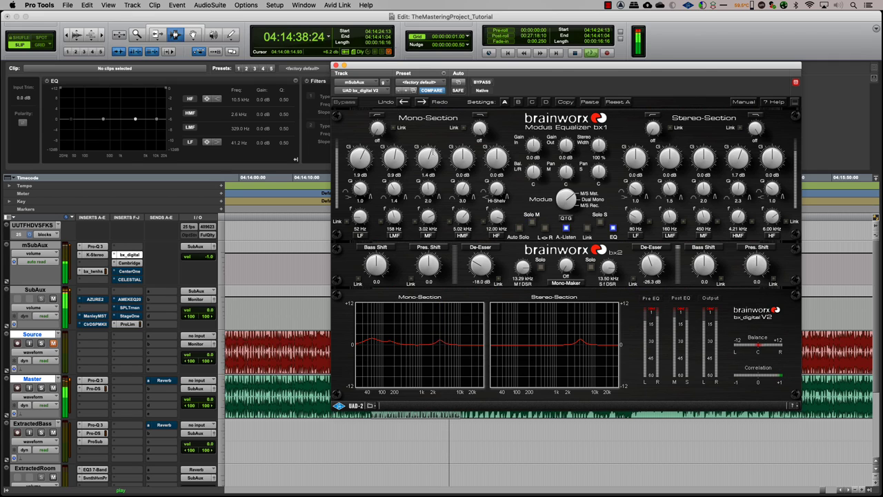
left_click_drag(425, 186, 423, 196)
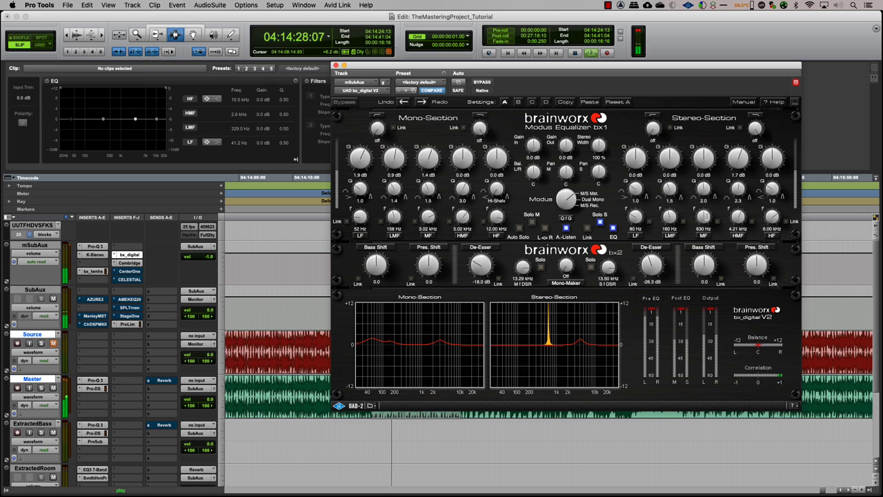
- Boost bx_digital's stereo LMF band slightly at 151 Hz, cut its stereo MF band slightly at 919 Hz, and close the plug-in
left_click_drag(704, 216, 676, 214)
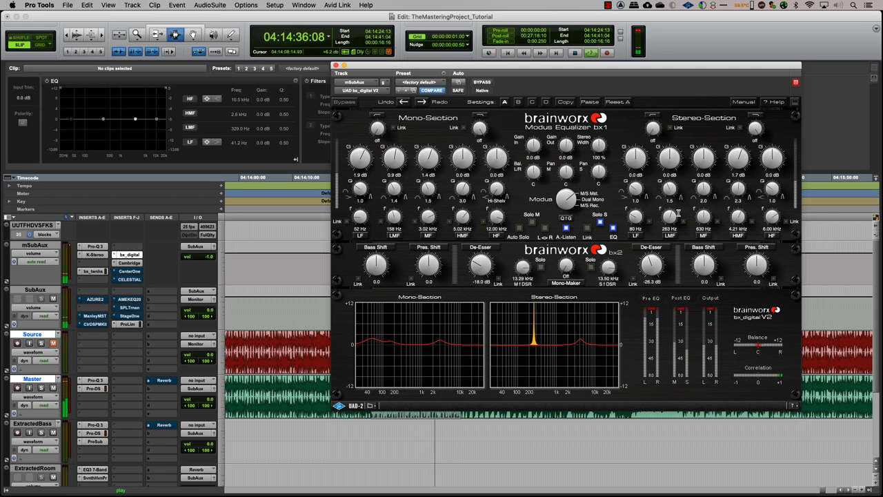
left_click_drag(673, 216, 705, 215)
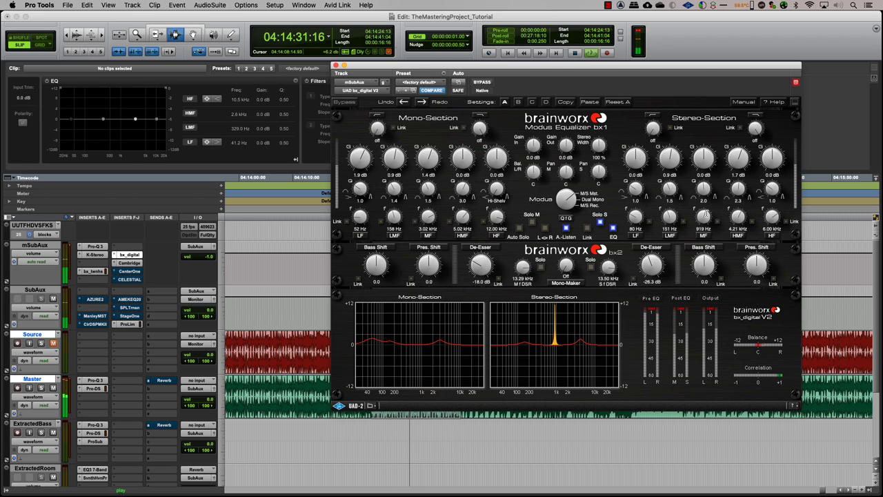
left_click_drag(705, 214, 705, 215)
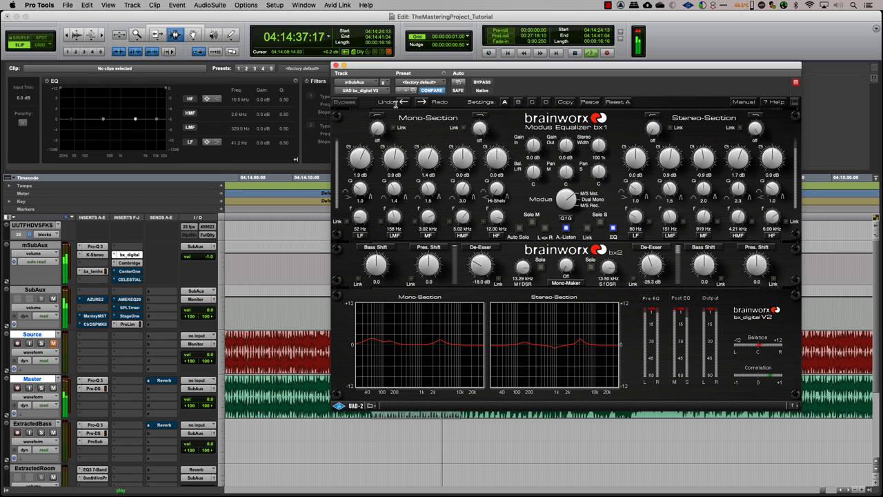
left_click(335, 66)
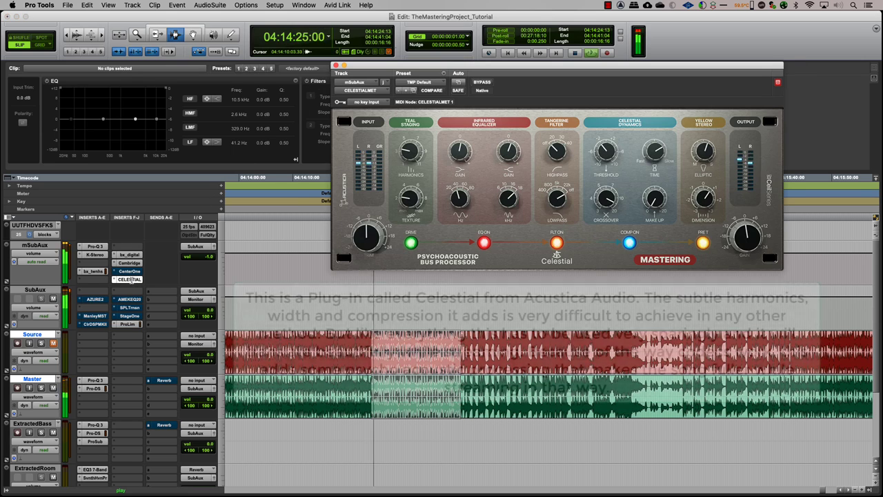
- Activate the Celestial plug-in on mSubAux and compare its processing against bypass
left_click(129, 279)
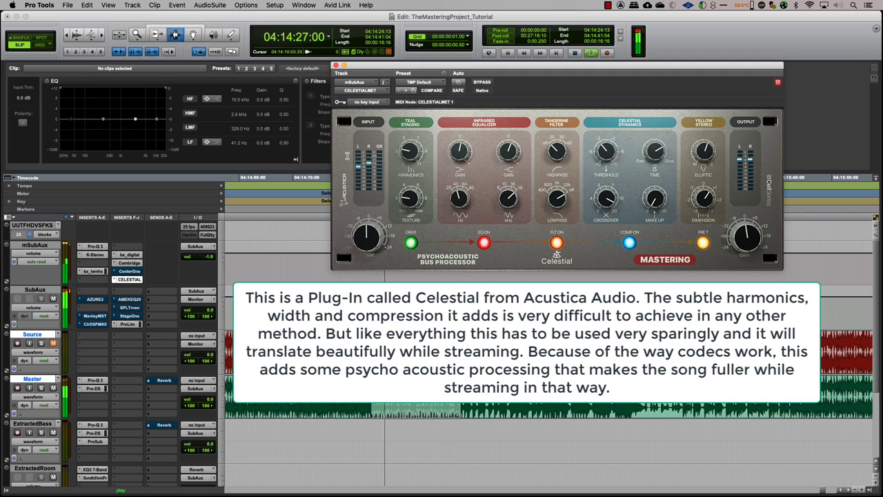
left_click(479, 82)
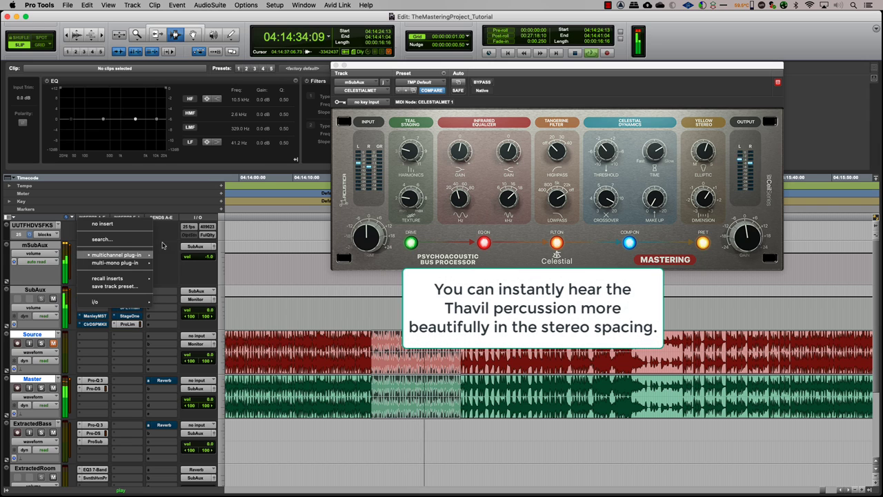
- Set the mid gain of K-Stereo on mSubAux to 0.5 dB and close the plug-in
left_click(94, 254)
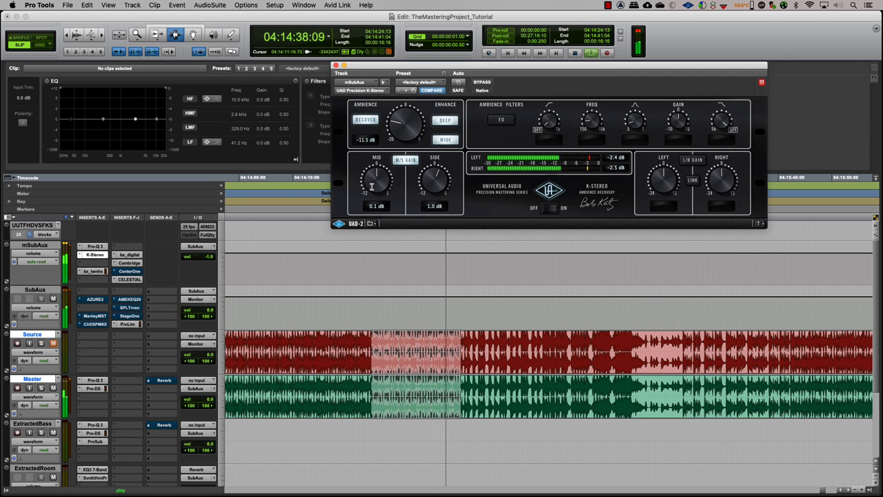
left_click_drag(373, 172, 364, 160)
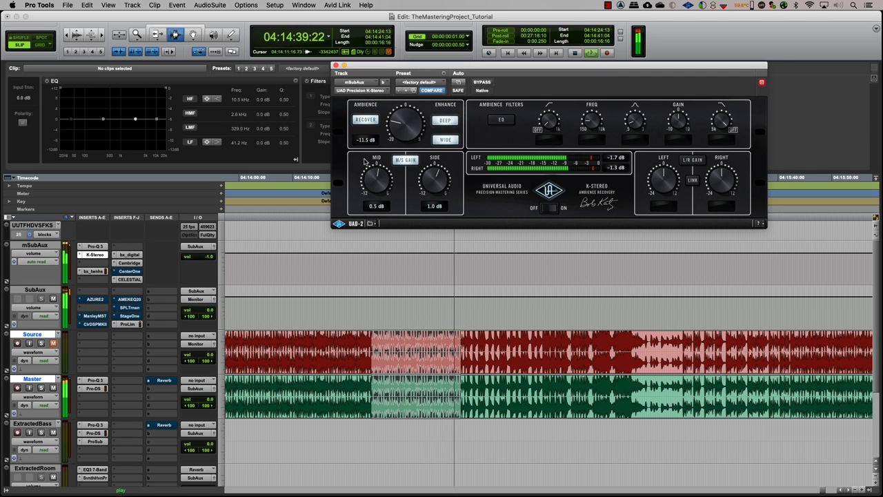
left_click(336, 66)
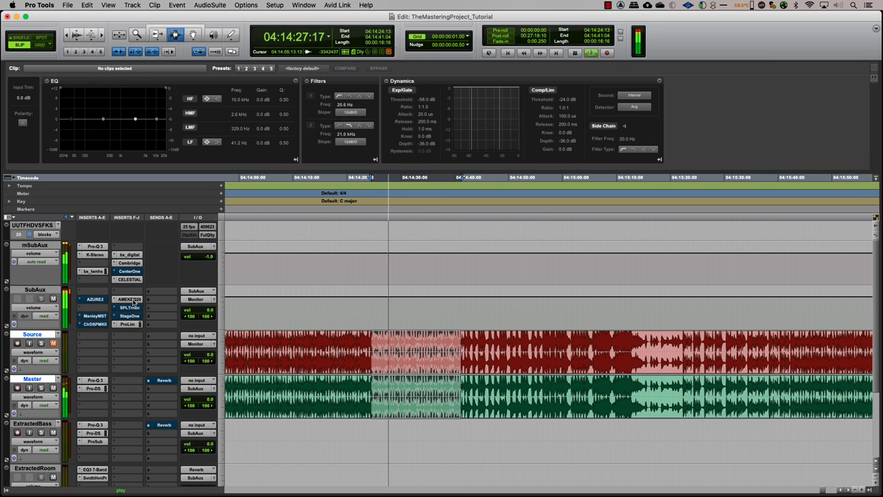
- Activate the AMEK EQ 200 on SubAux and compare its sound with and without bypass
left_click(143, 298)
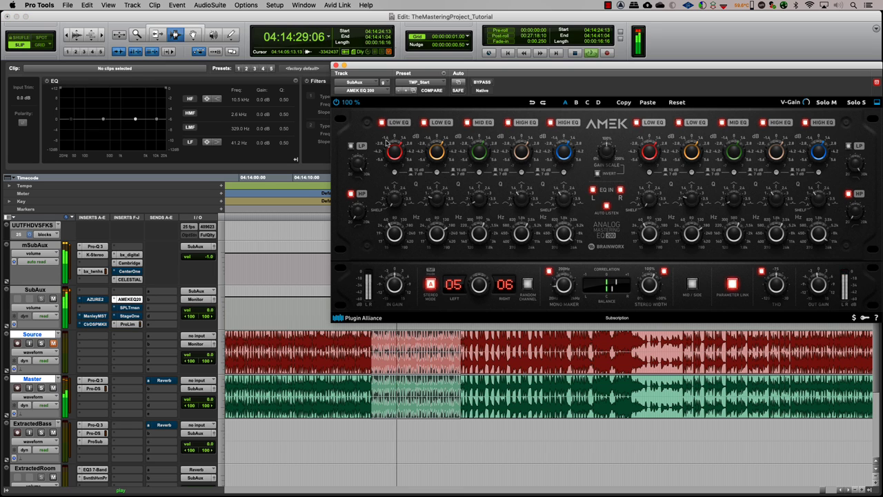
left_click(481, 83)
left_click(481, 82)
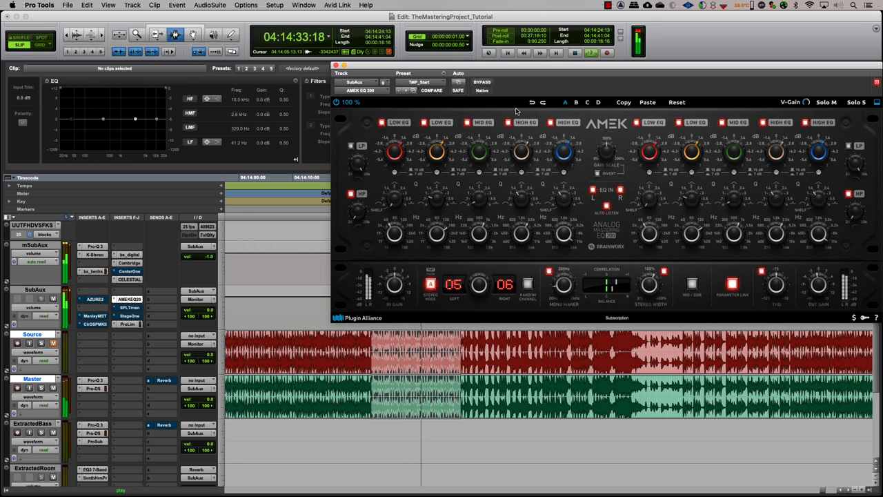
- Check the input, output and loudness levels of the Pro Limiter on SubAux, and close the plug-in
left_click(128, 324)
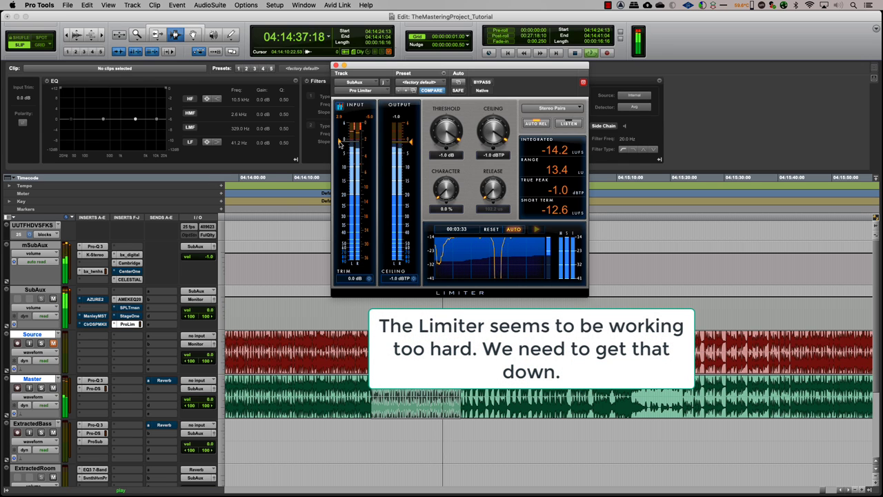
left_click(335, 66)
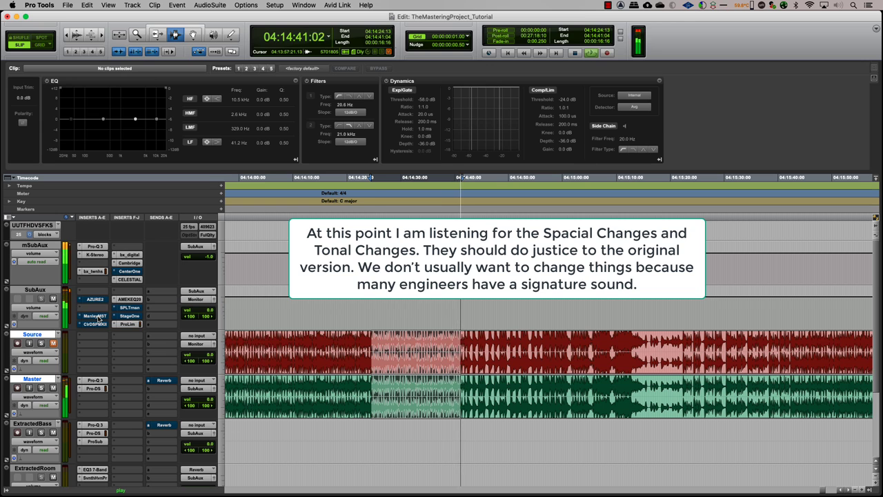
- Adjust the HMF band of the Cambridge equaliser on mSubAux and boost its HF band slightly
left_click(129, 263)
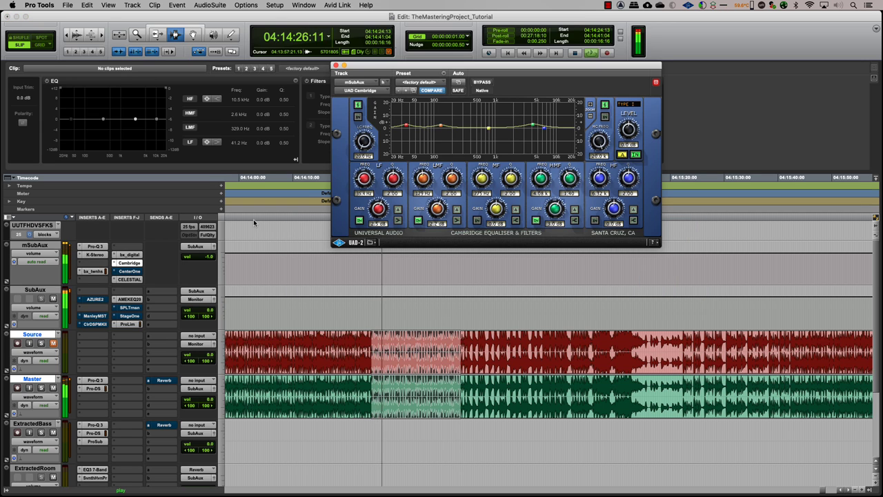
left_click_drag(538, 125, 553, 131)
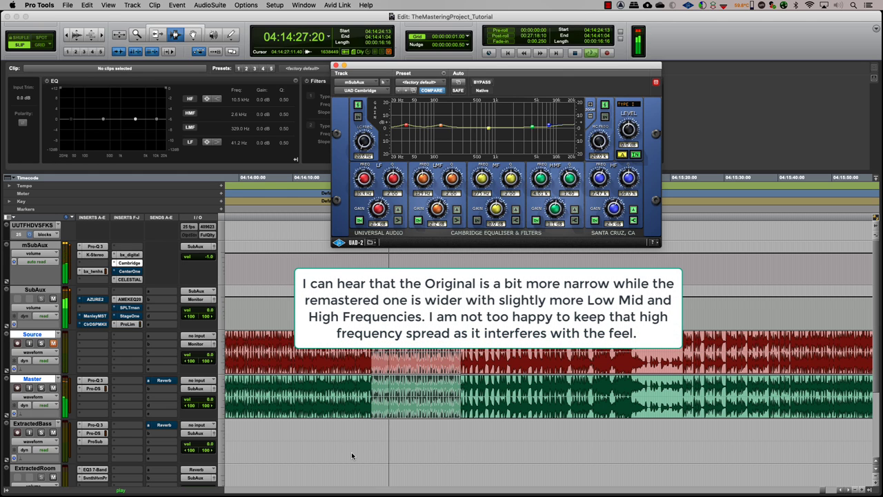
- In the Pro-Q 3 on mSubAux, reduce the low-mid bell boost and cut slightly around 115 Hz
left_click(95, 245)
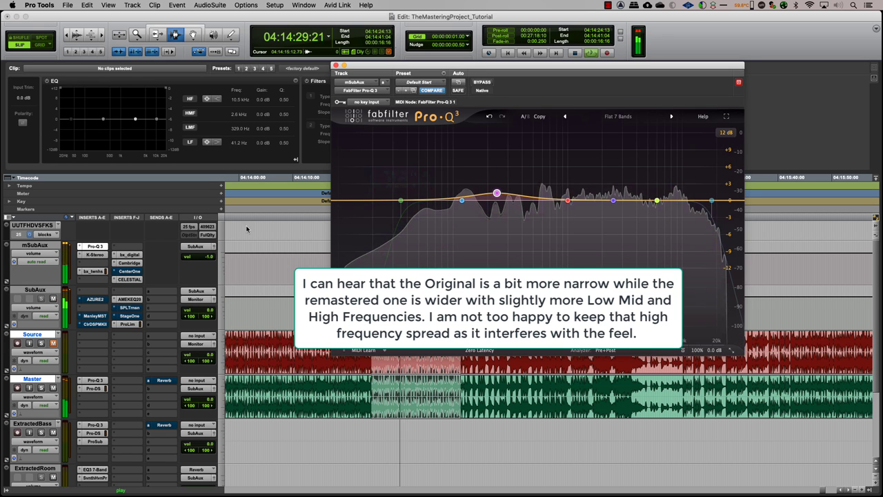
left_click_drag(497, 194, 460, 204)
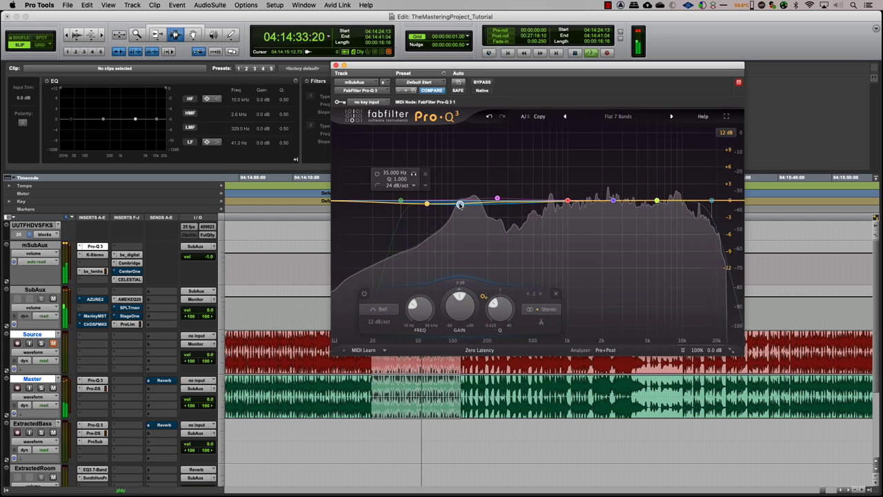
- Change the low-cut band of the mSubAux Pro-Q 3 to a bell with a slight boost just below 50 Hz
left_click_drag(400, 200, 403, 194)
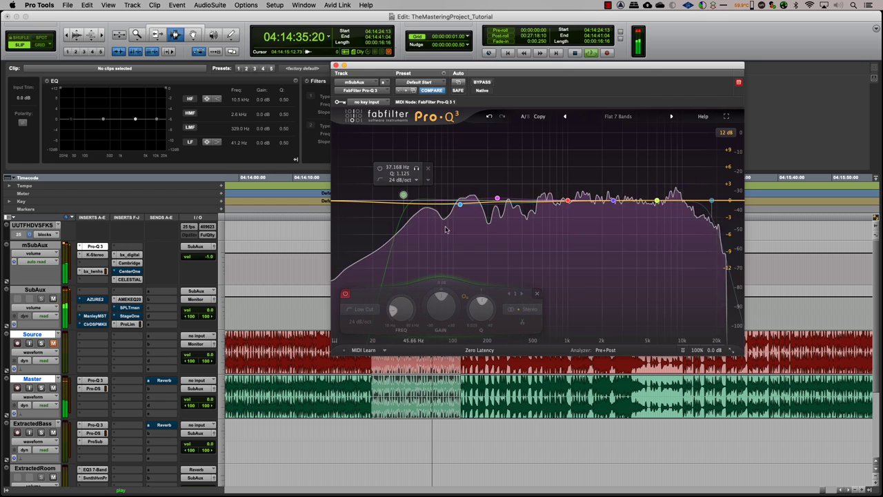
left_click(535, 295)
left_click(411, 196)
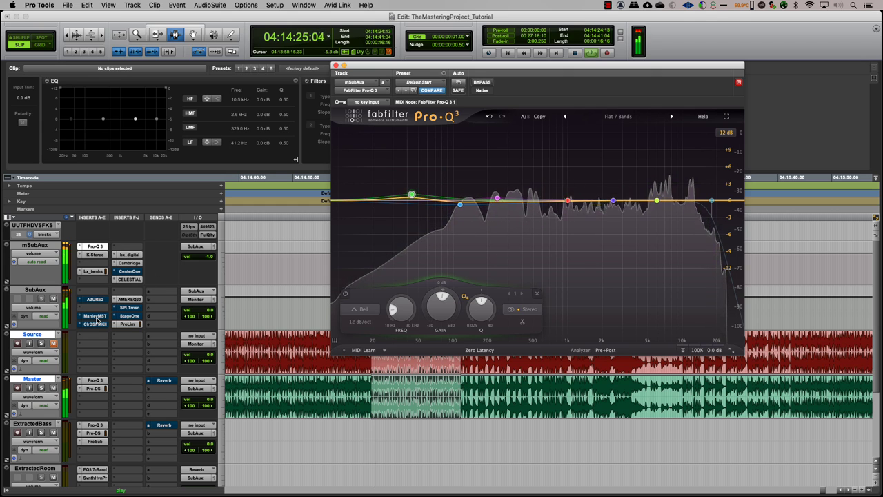
- Activate the Manley Massive Passive on SubAux, take its two lowest bands out of boost, and compare its sound with bypass
left_click(96, 315)
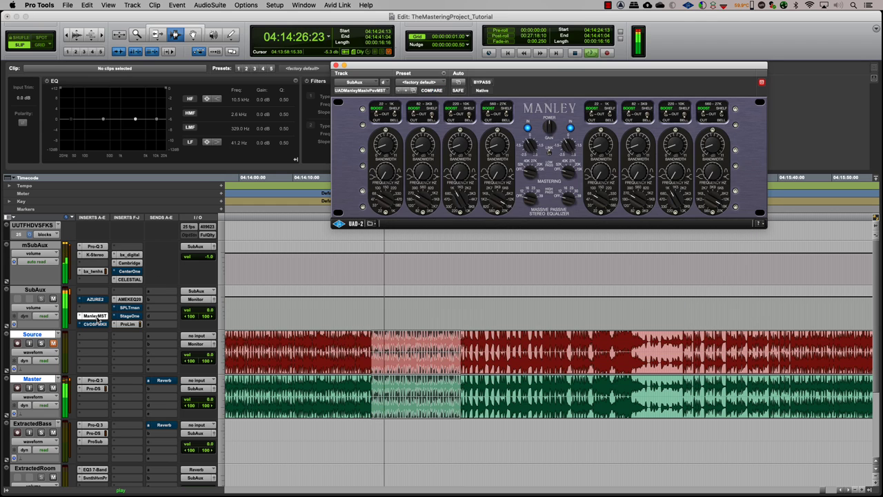
left_click(487, 83)
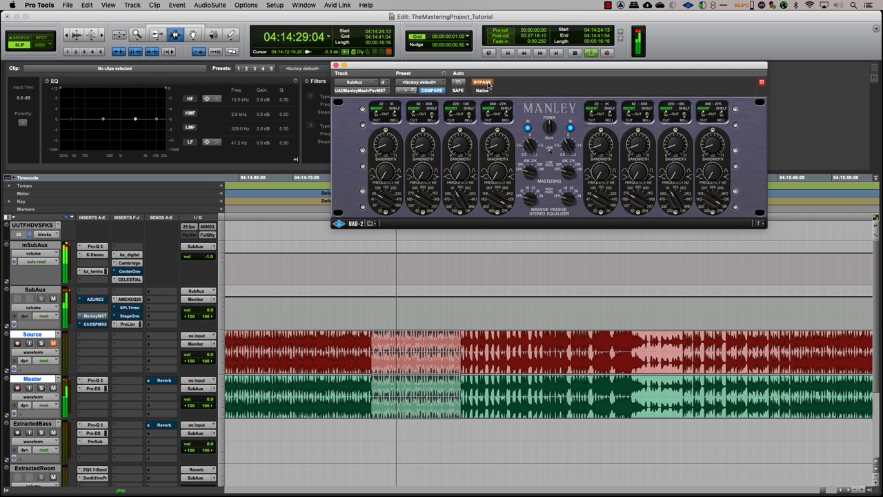
left_click(487, 82)
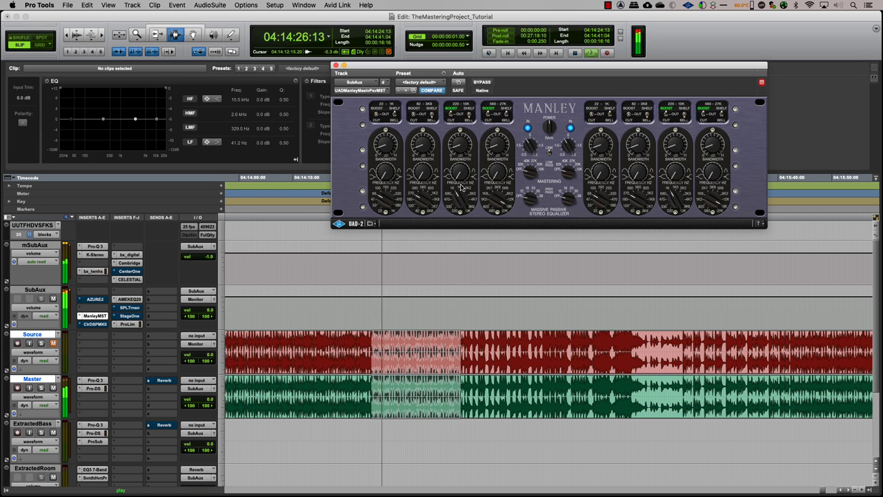
left_click(483, 84)
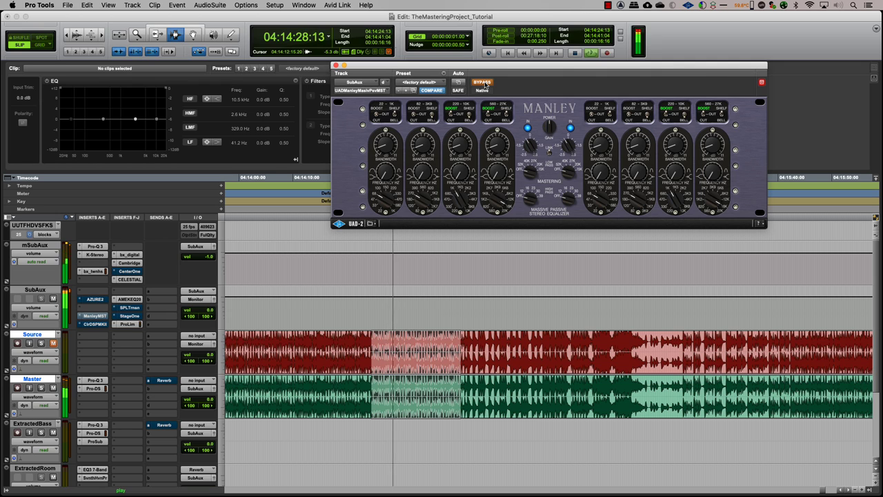
left_click(484, 83)
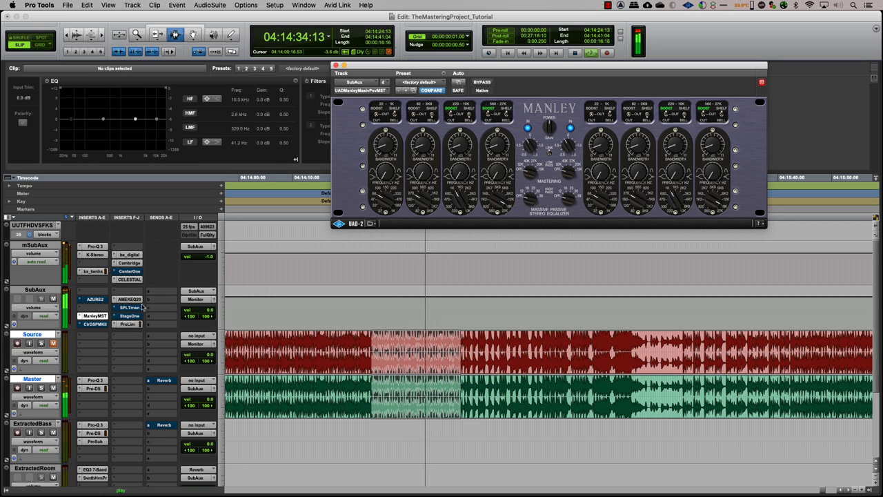
- Activate the SPL Transient Designer Plus on SubAux and close the plug-in
left_click(132, 308)
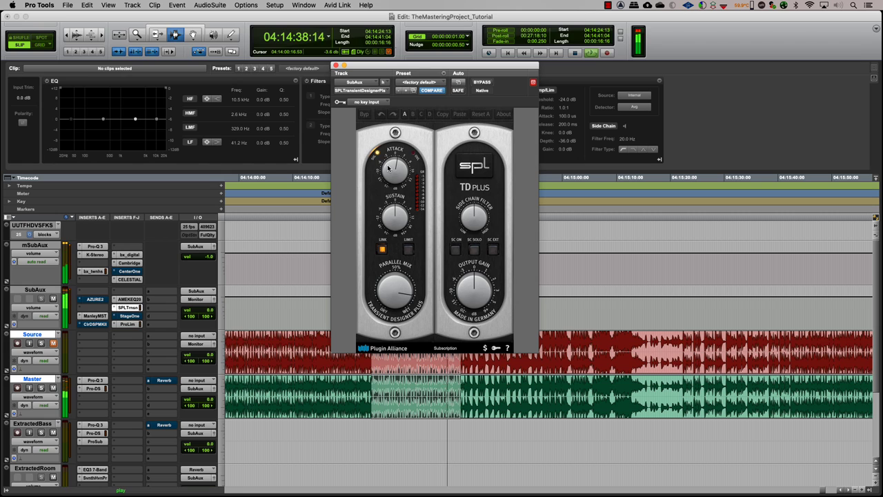
left_click(335, 65)
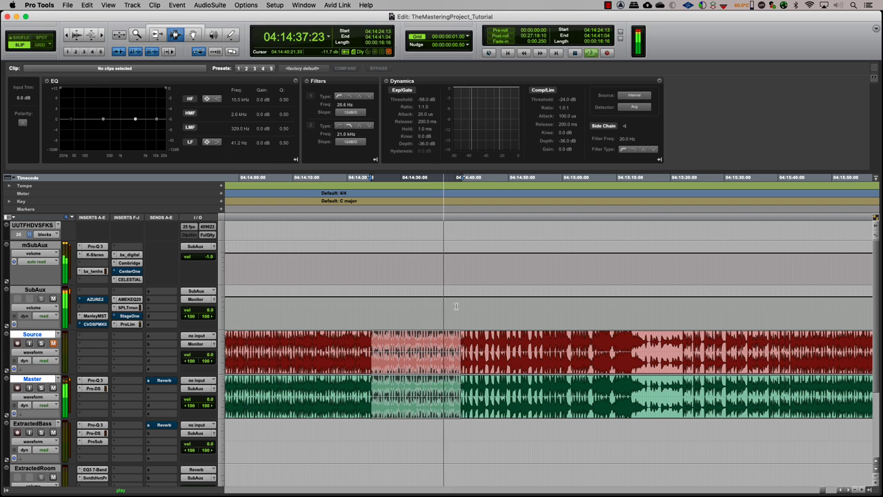
- Add a bell boost of 0.88 dB at 140.64 Hz in the Master track's Pro-Q 3, and close the plug-in
left_click(95, 380)
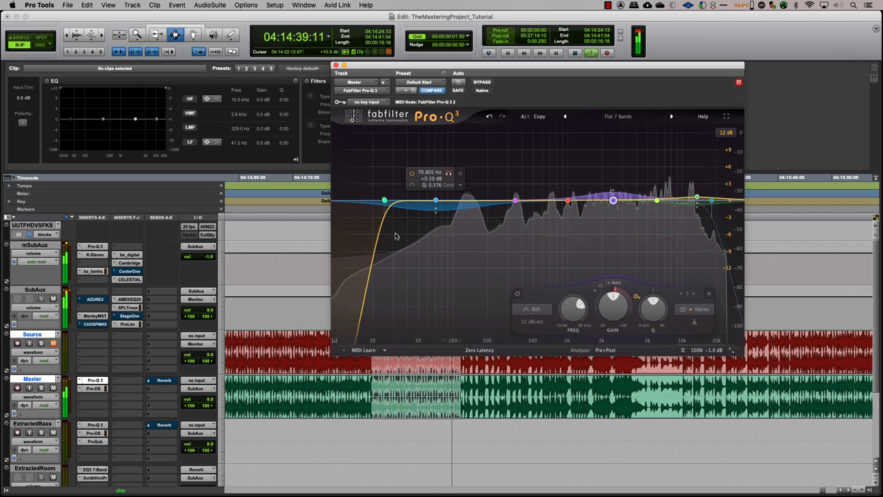
left_click(470, 197)
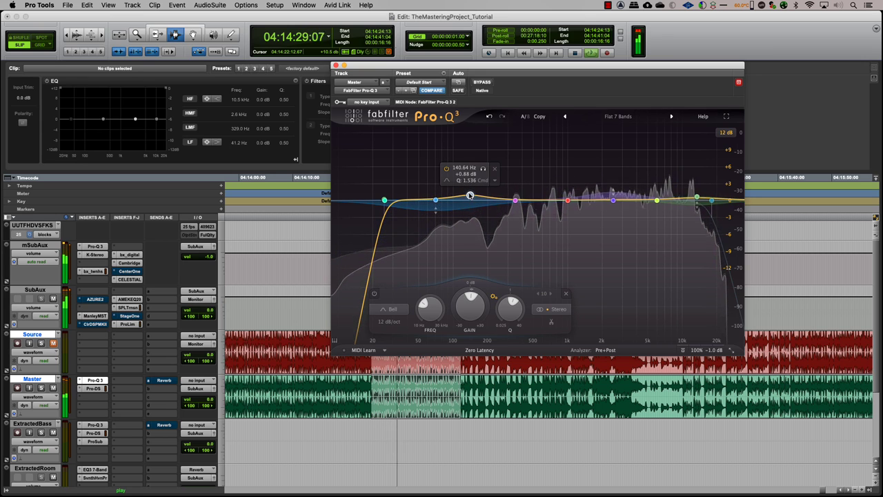
left_click(335, 65)
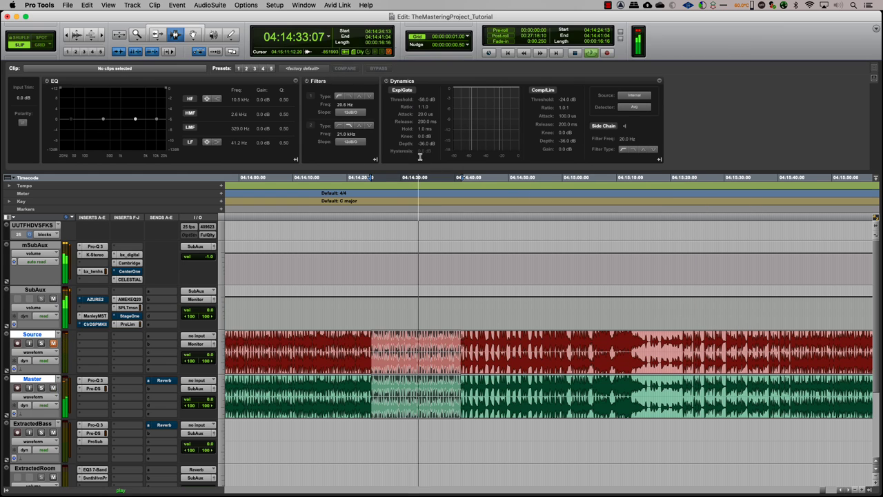
- Play the song's quieter passage from 04:15:15:16, and place the edit cursor on the Master track at 04:15:28:13
key("space")
left_click(647, 390)
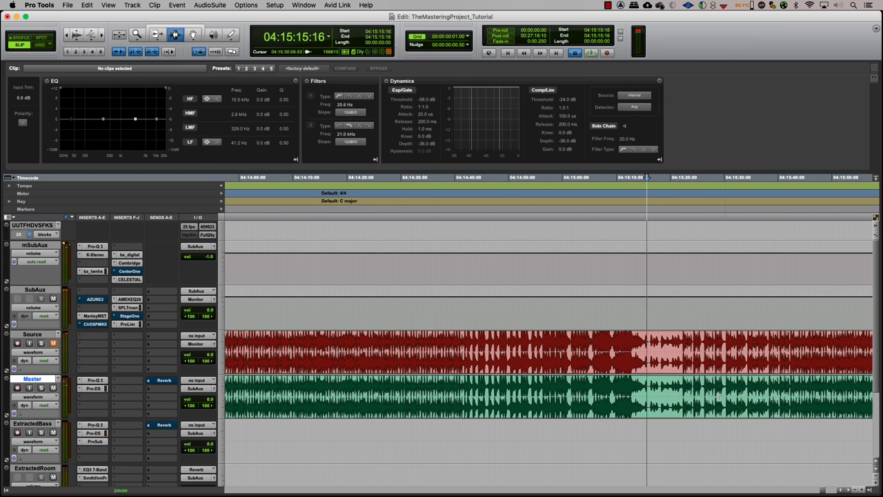
key("space")
key("super+bracketleft")
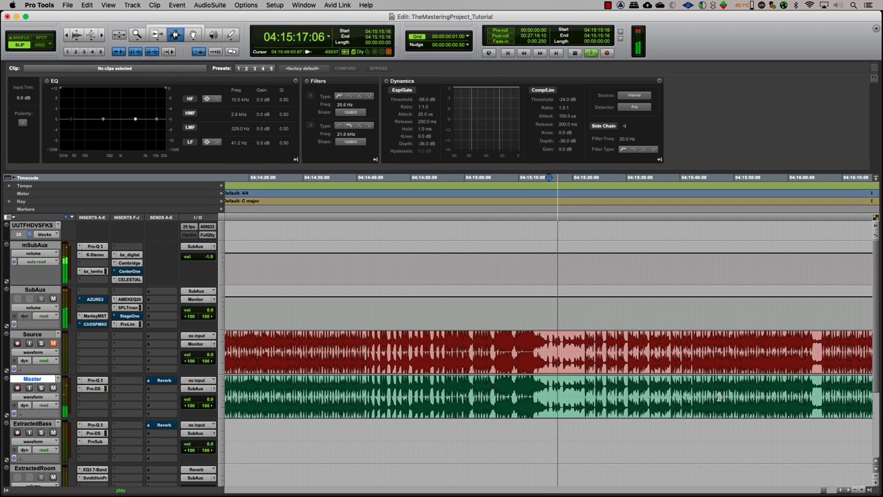
left_click(619, 395)
key("super+bracketright")
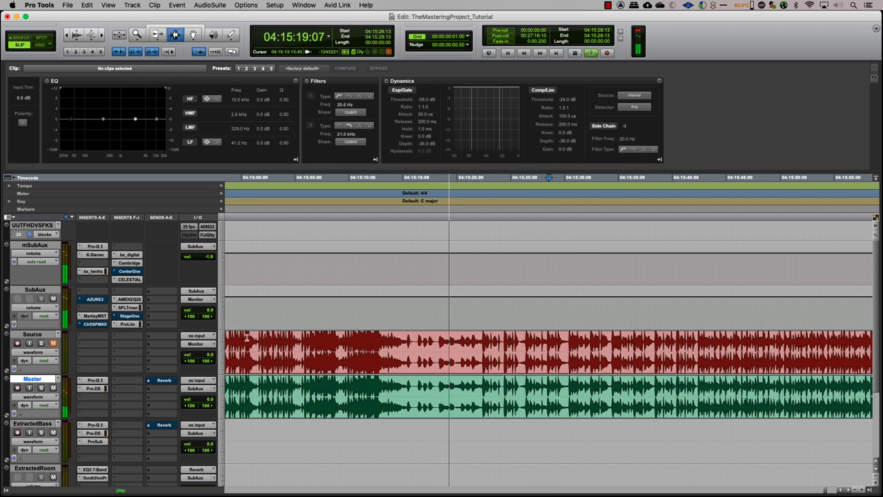
- Activate StageOne on SubAux with width 50 and high pass 133 Hz, compare it with bypass, and close it
left_click(131, 316)
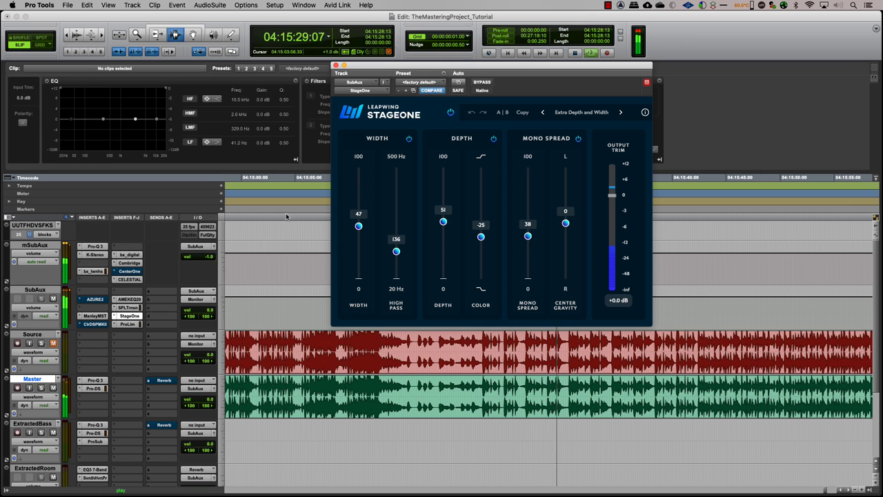
left_click(482, 83)
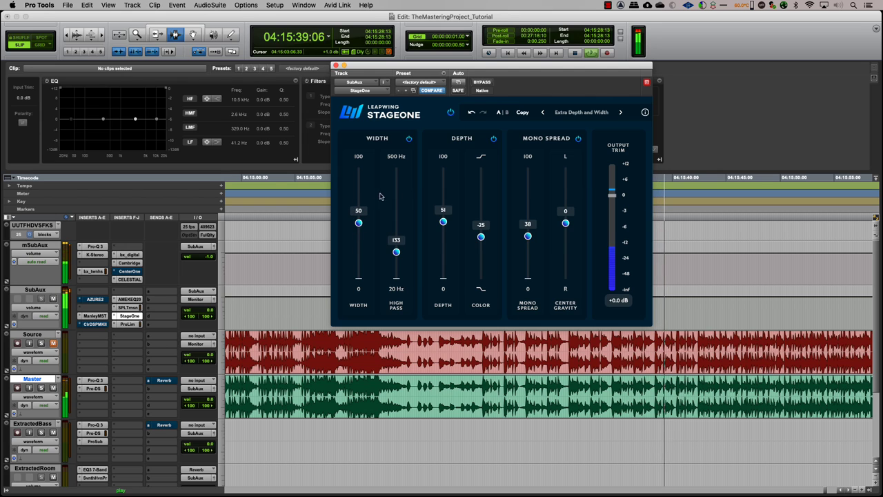
left_click(481, 82)
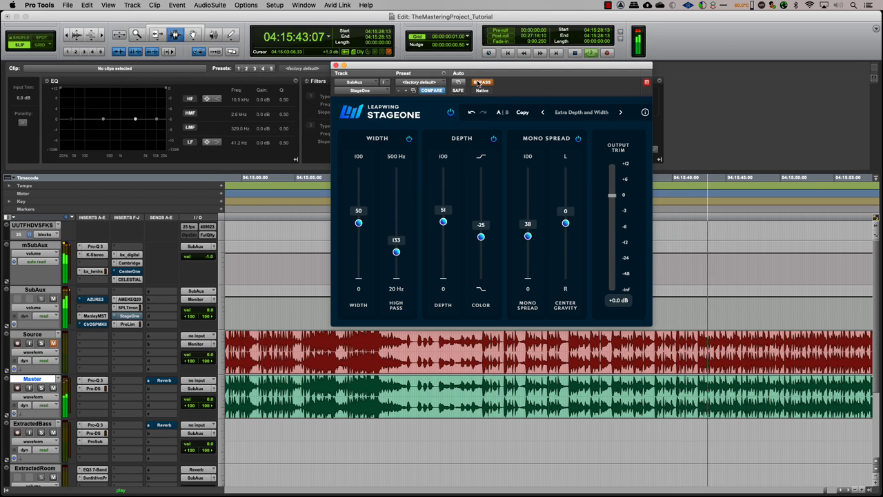
left_click(481, 82)
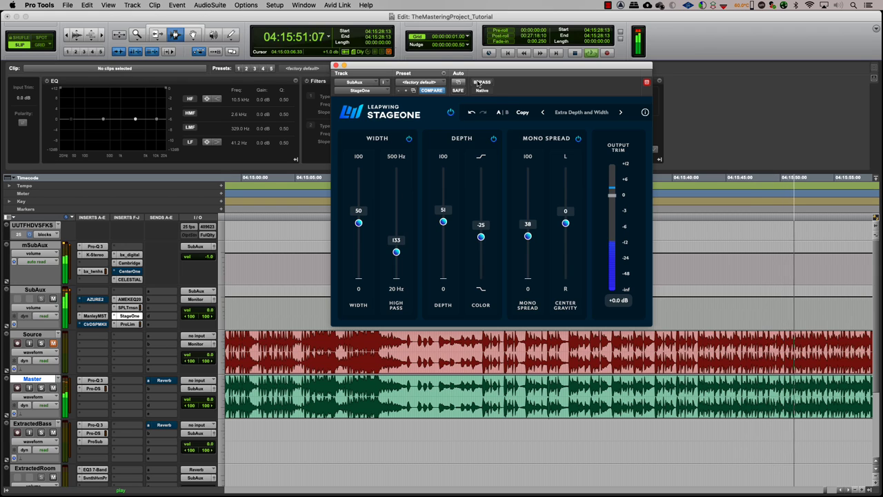
left_click(479, 83)
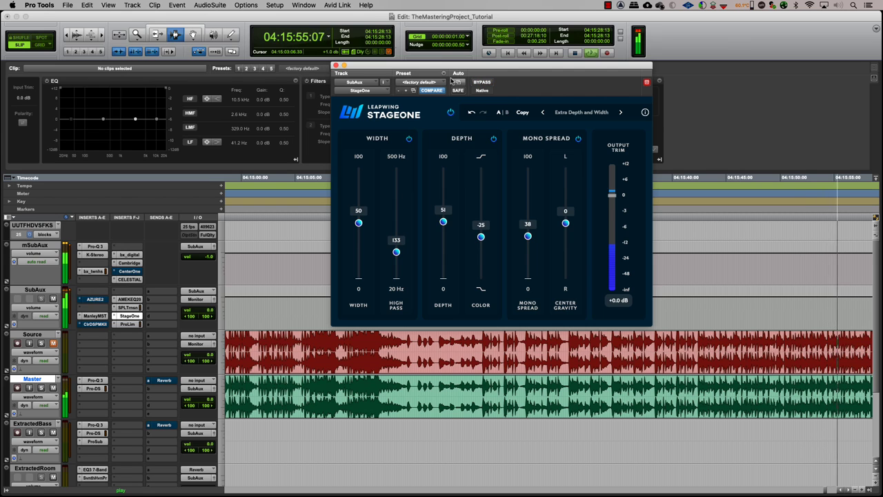
left_click(335, 66)
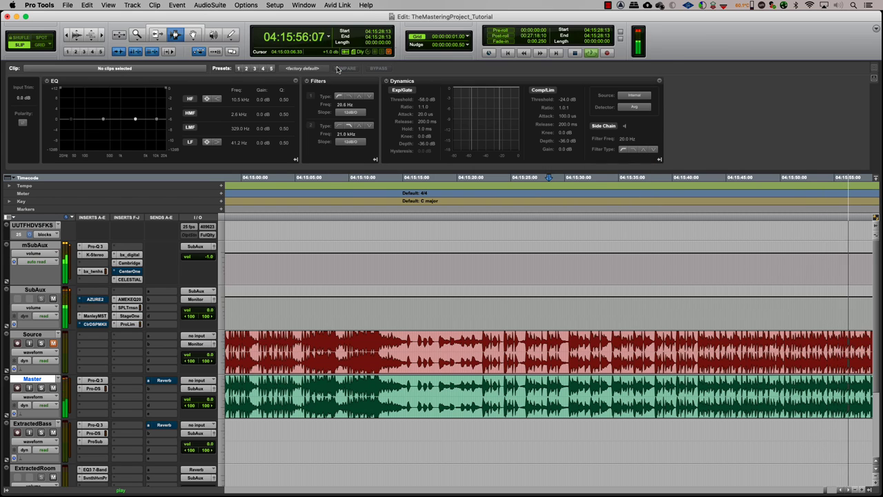
- Activate CenterOne on mSubAux and set the upper limit of its center bandpass EQ to 14.1 kHz
left_click(129, 271)
left_click(485, 83)
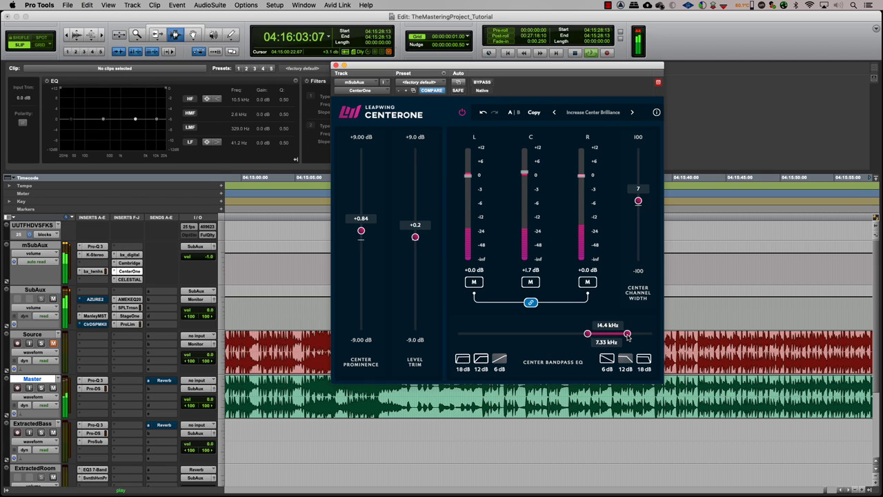
left_click(485, 83)
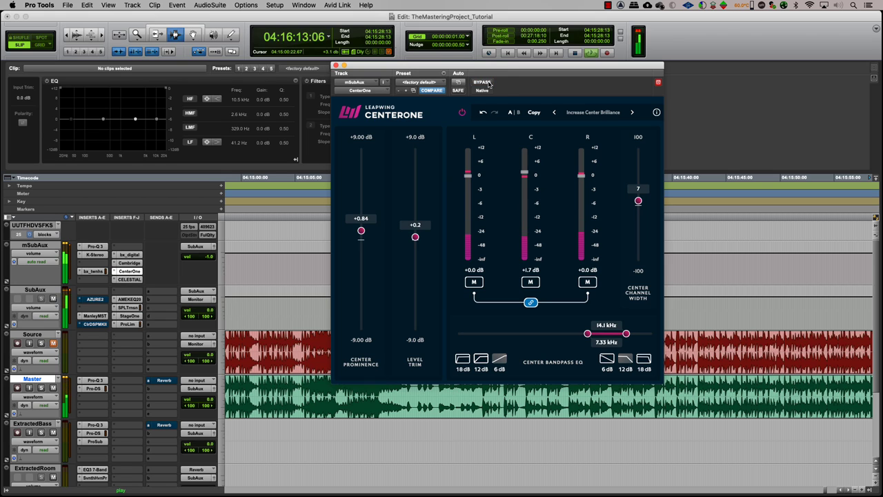
- Play from 04:15:01:12 to compare CenterOne's processing with bypass, leave it active, and close the plug-in
left_click(482, 82)
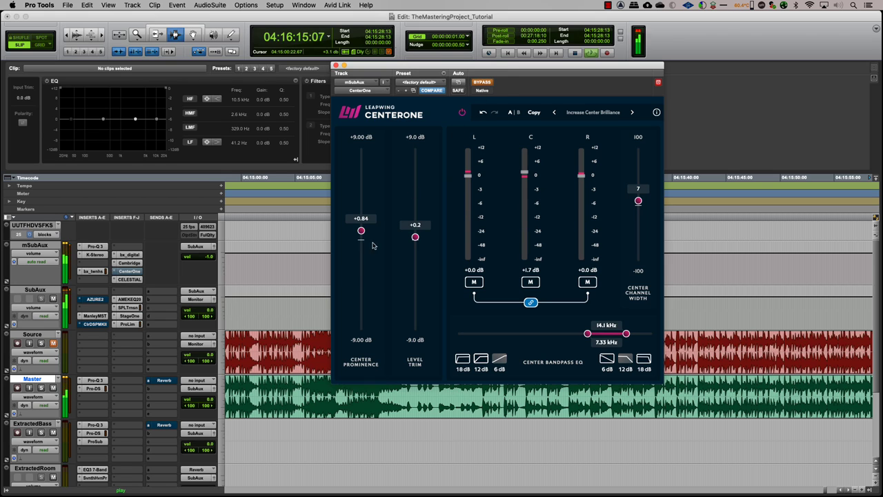
left_click(257, 407)
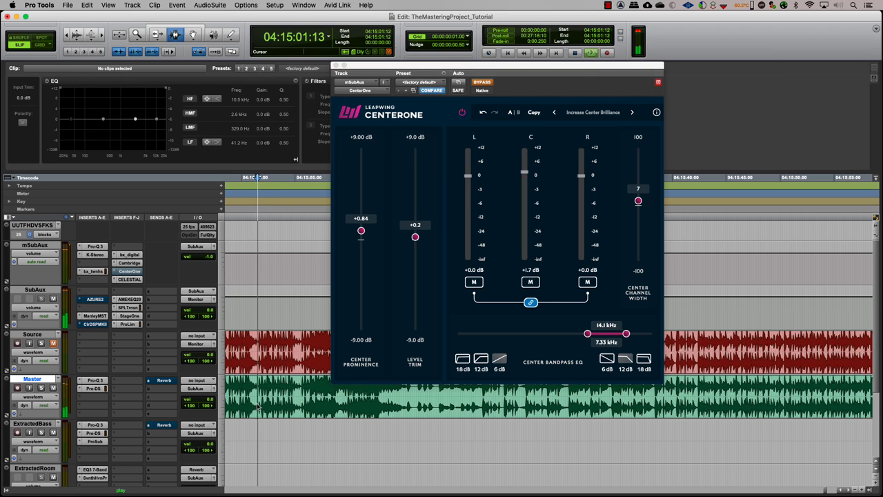
left_click(482, 82)
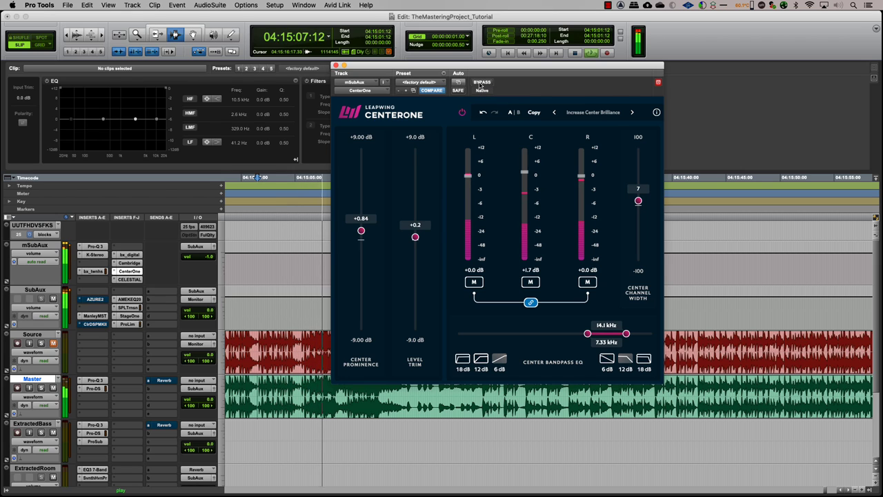
left_click(481, 84)
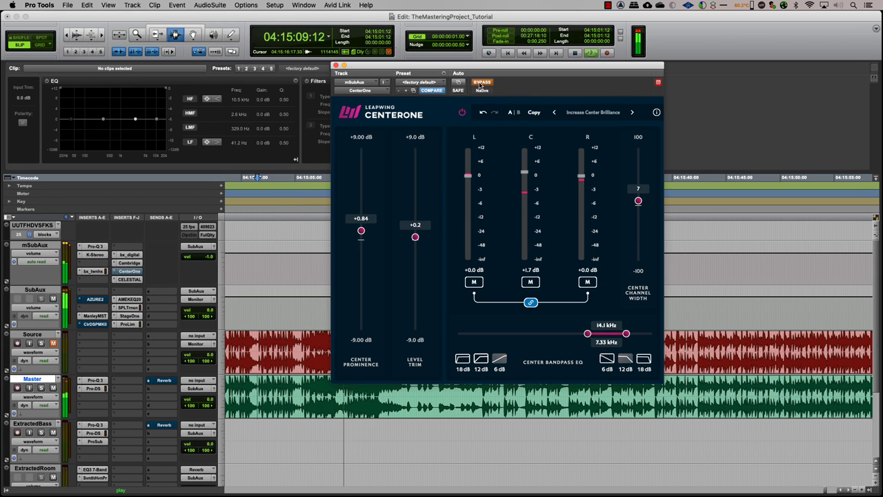
left_click(480, 83)
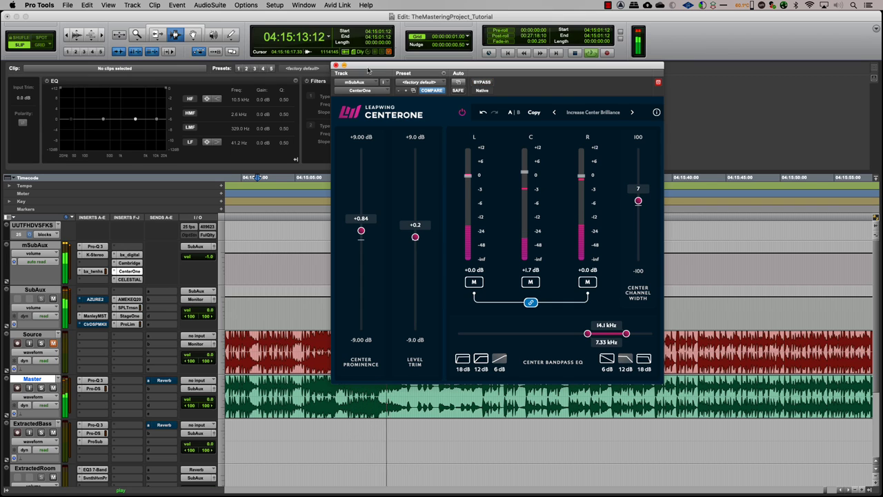
left_click(336, 65)
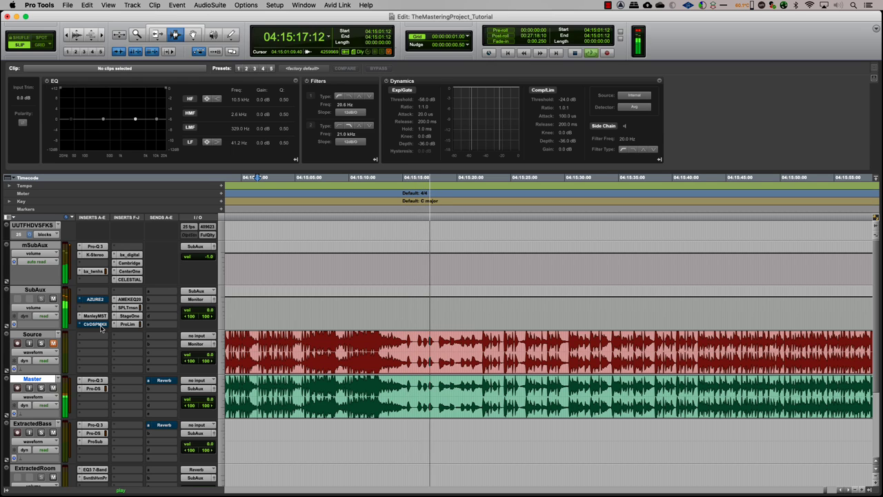
- Activate AZURE2 on SubAux, close the plug-in, and extend the edit selection on Master to the Source track
left_click(95, 299)
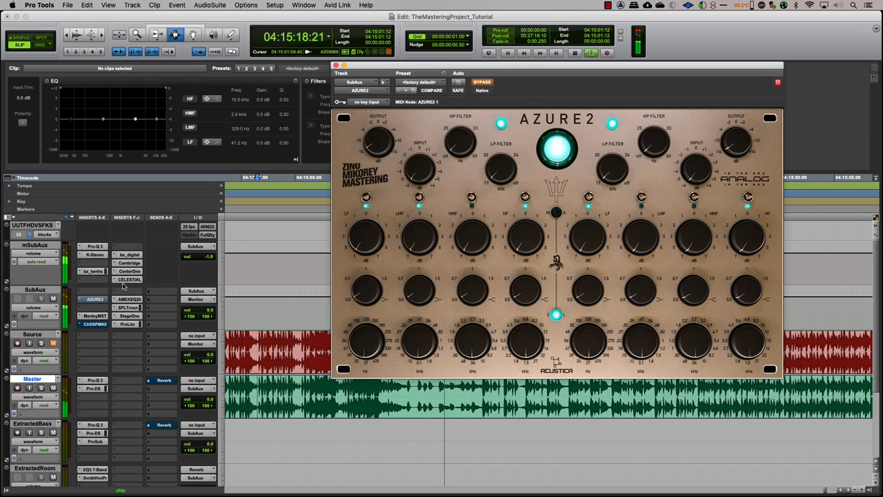
left_click(482, 84)
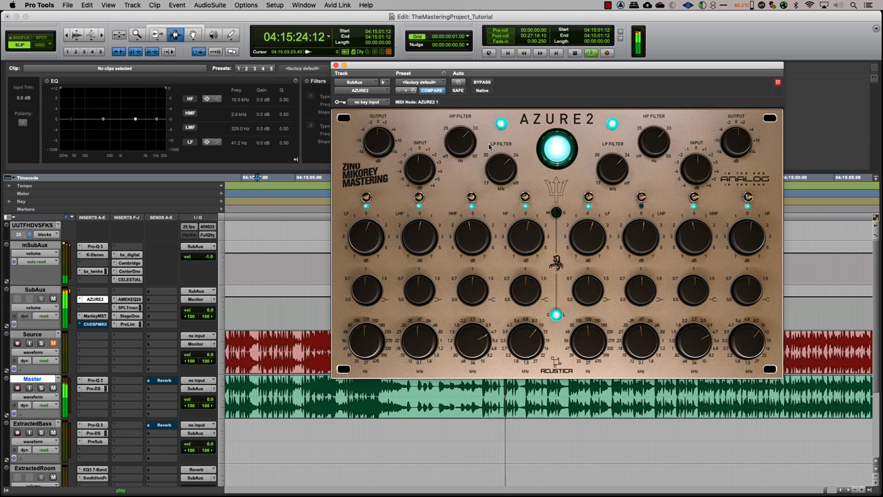
left_click(335, 65)
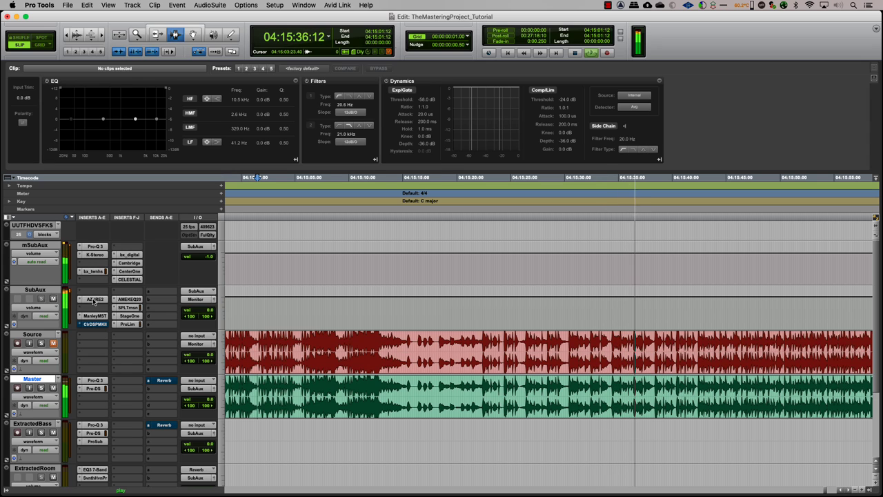
left_click(498, 379, "shift")
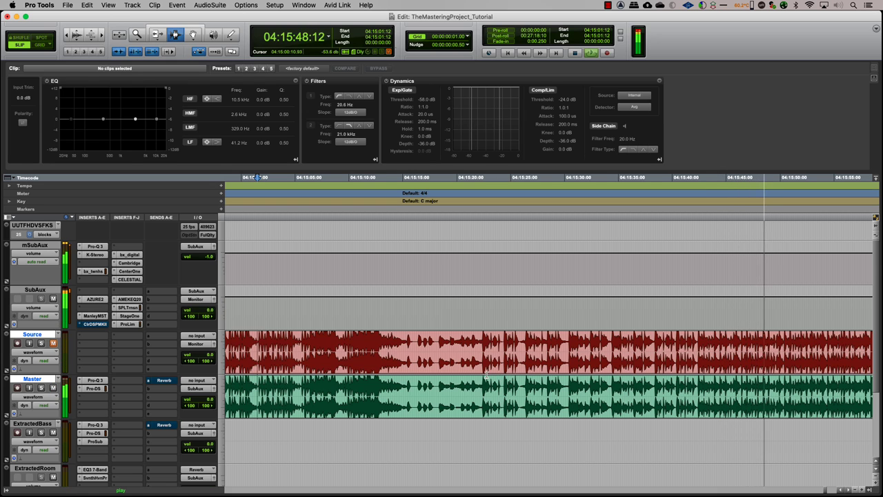
- In bx_digital on mSubAux, set the mono-section de-esser to -15.5 dB and its frequency to 6.90 kHz
left_click(129, 263)
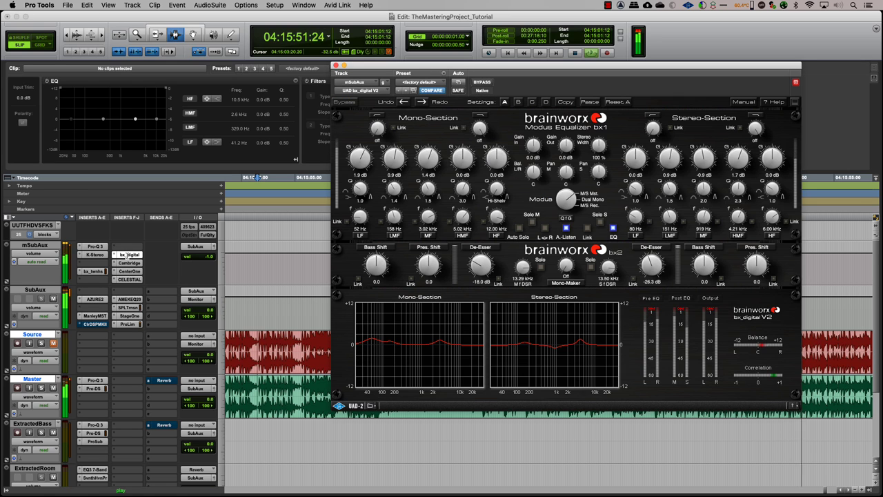
left_click(128, 254)
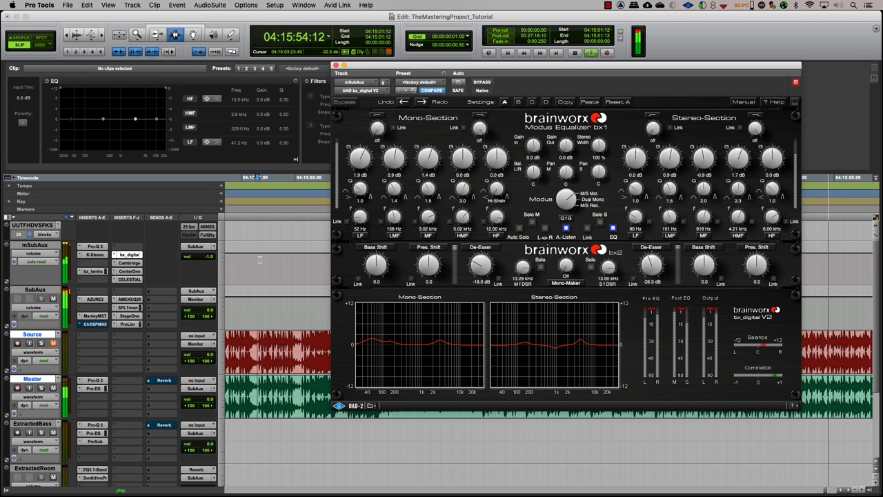
left_click(540, 267)
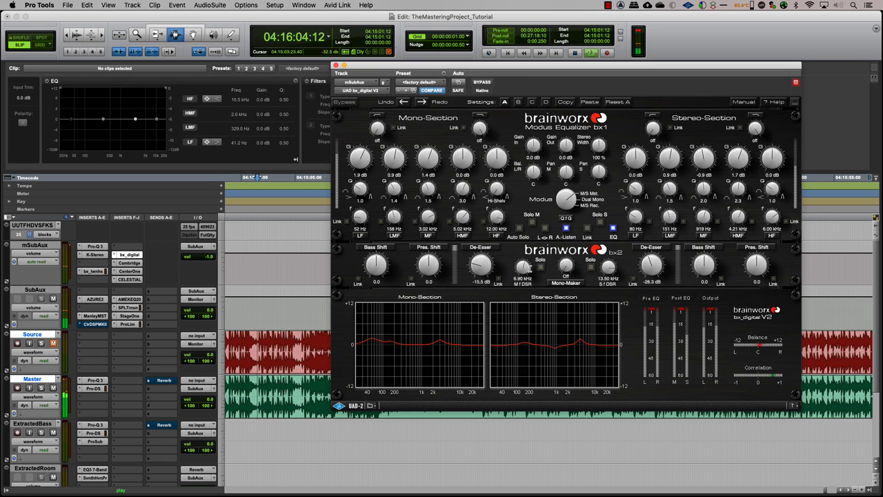
- Check the AMEK EQ 200 settings on SubAux, close it, and compare the Source and Master tracks during playback
left_click(126, 300)
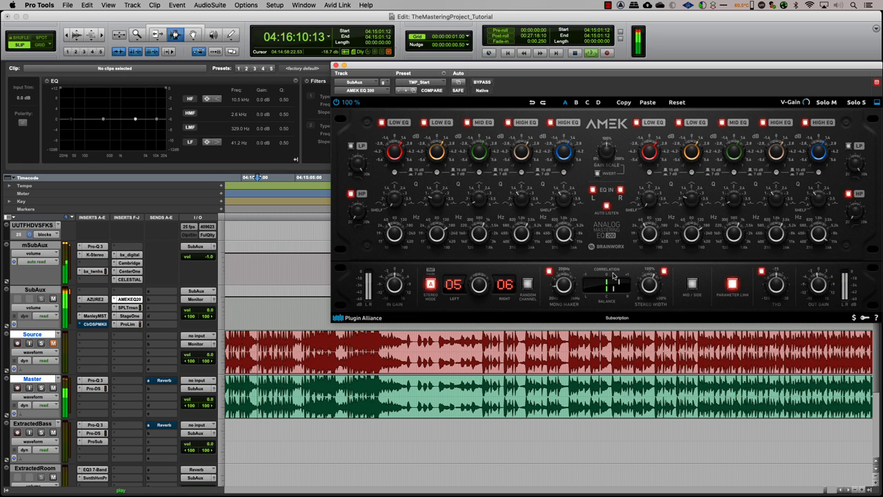
left_click(336, 66)
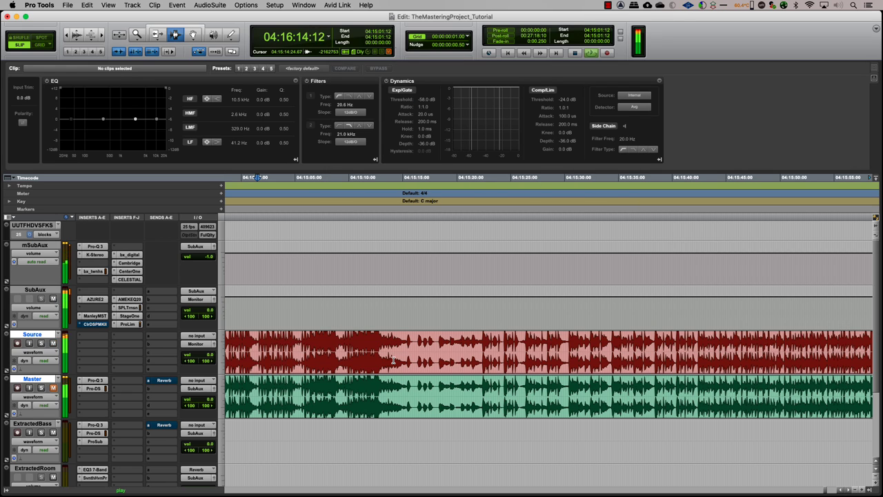
key("super+bracketleft")
key("super+bracketleft")
key("super+bracketleft")
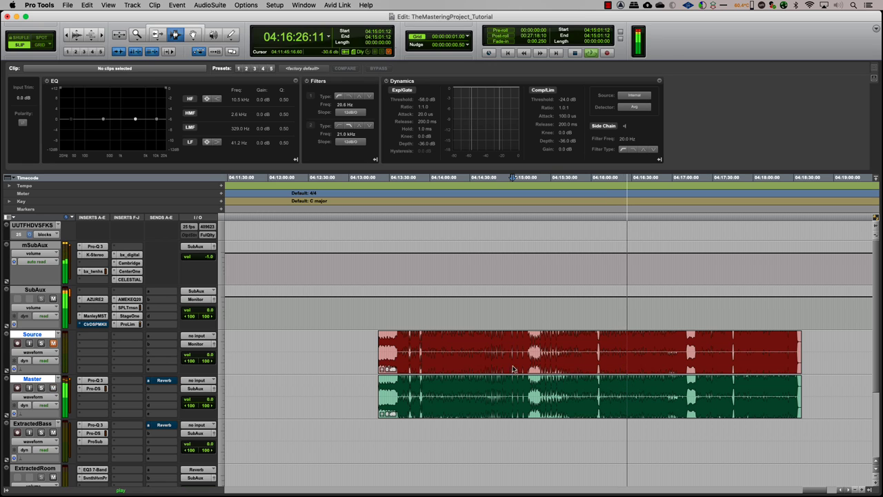
- Bypass the Manley Massive Passive on SubAux, and check the AZURE2 settings during playback
left_click(90, 316)
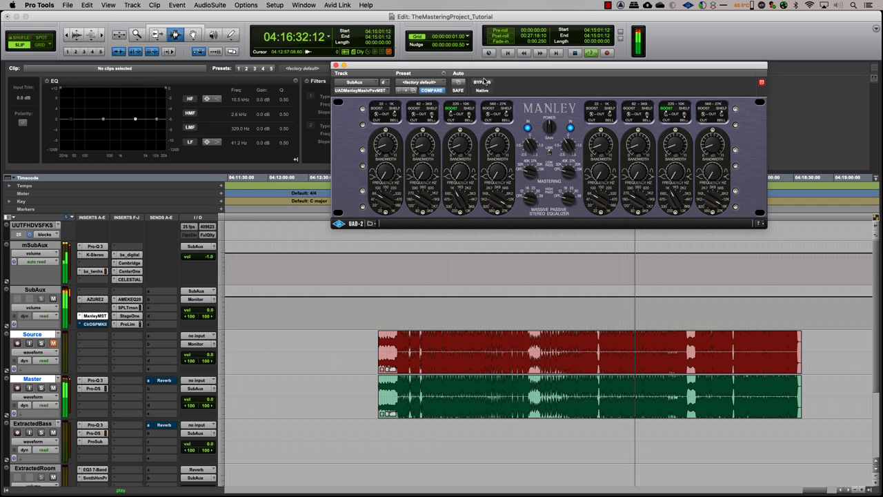
left_click(335, 66)
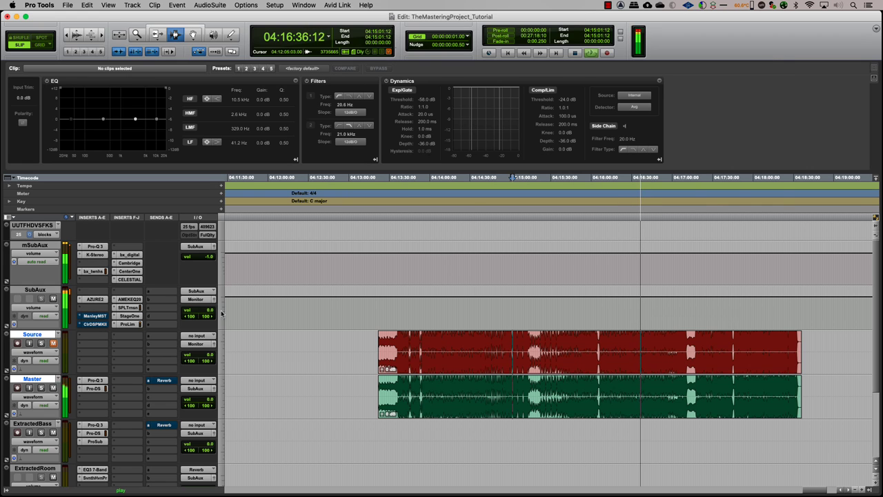
left_click(95, 299)
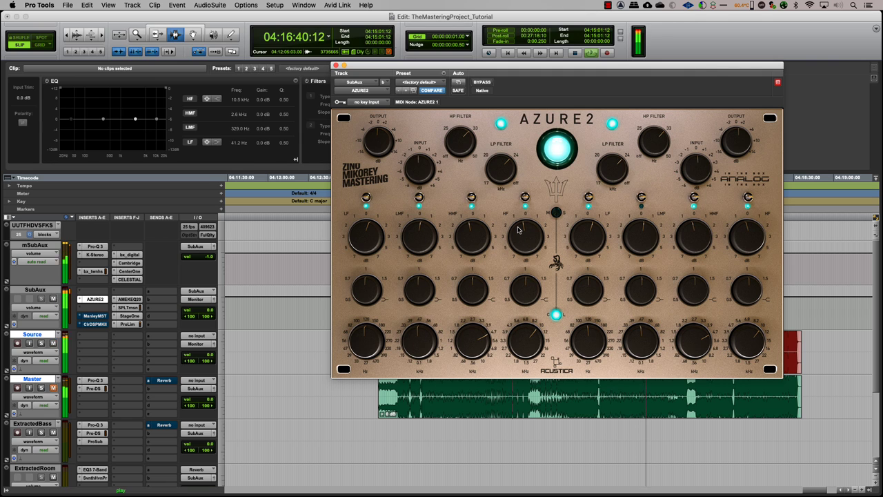
left_click(335, 66)
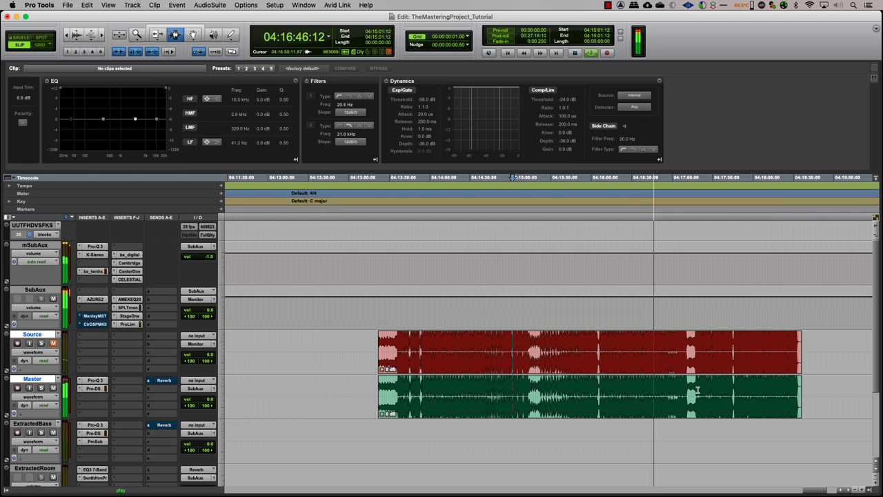
- Place the edit cursor on Master at 04:17:14:09, and set its Pro-Q 3 low dynamic band to 70.319 Hz, +0.64 dB
key("super+bracketright")
key("super+bracketright")
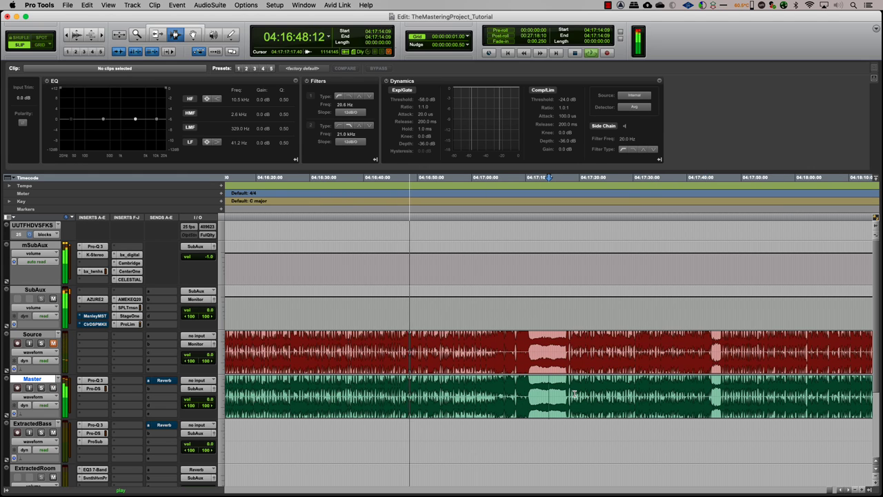
left_click(95, 380)
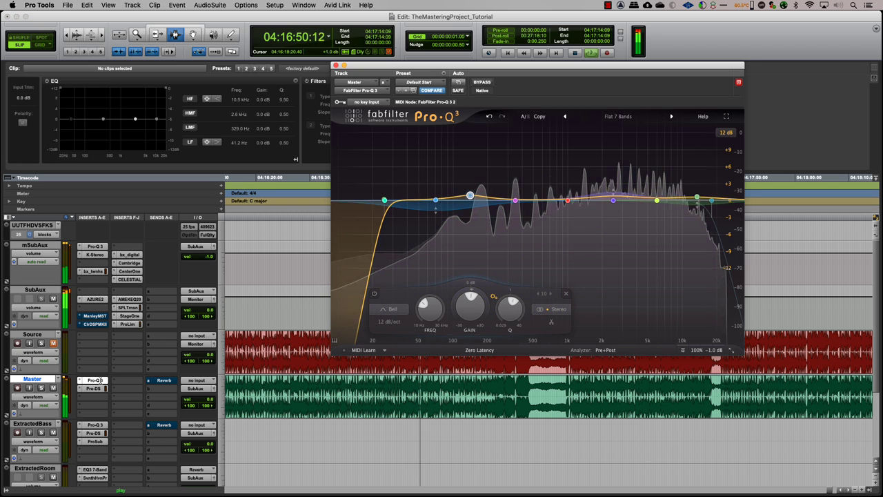
mouse_move(447, 213)
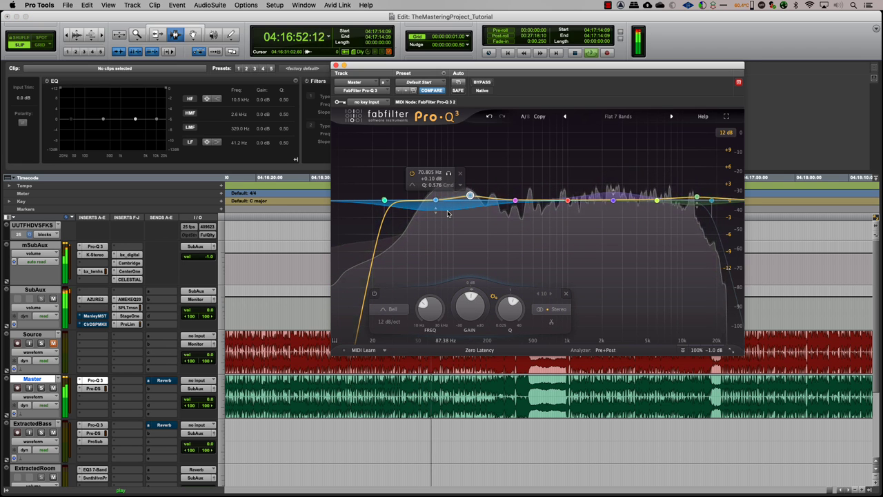
left_click_drag(435, 200, 434, 198)
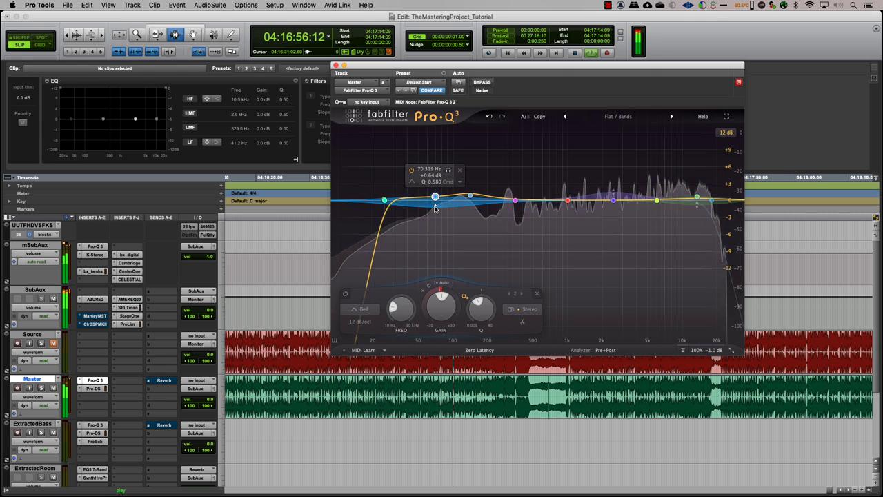
key("super+w")
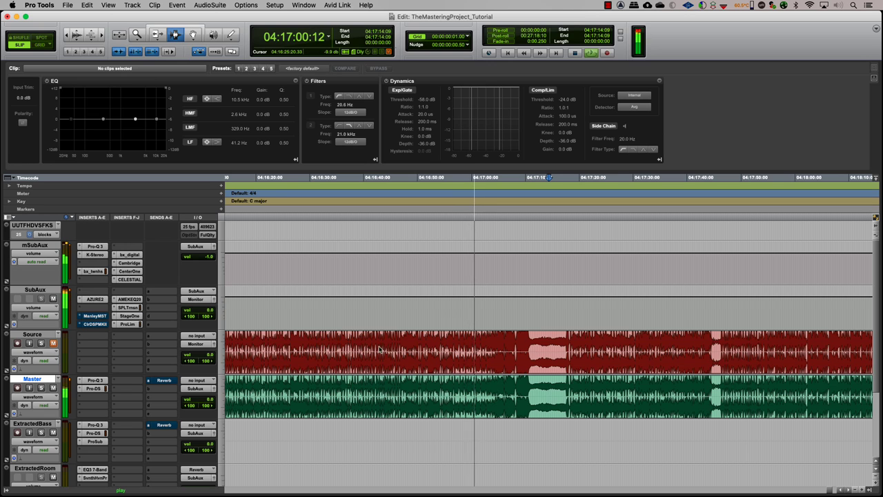
- Set the mono maker of the AMEK EQ 200 on SubAux to 54 Hz and close the plug-in
left_click(129, 299)
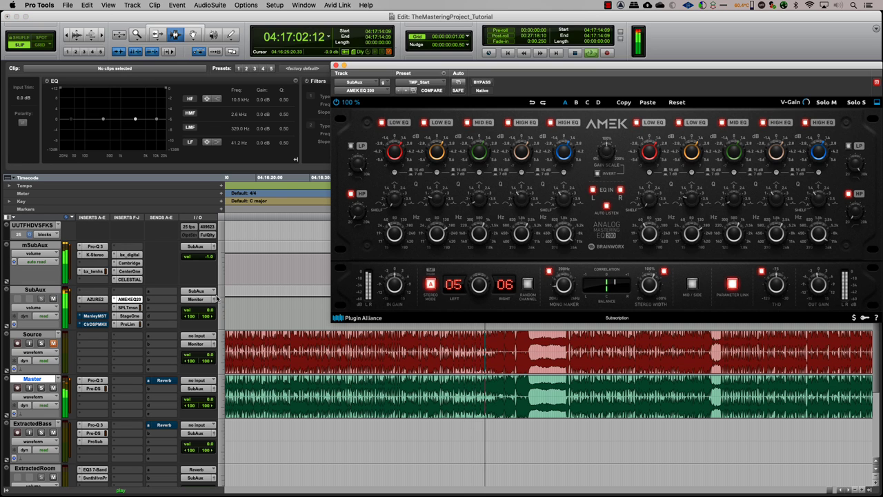
left_click(561, 285)
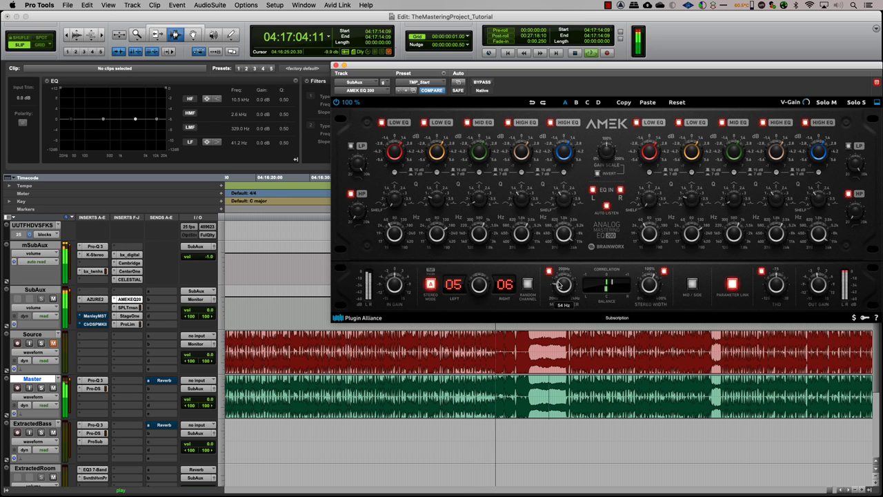
left_click(336, 65)
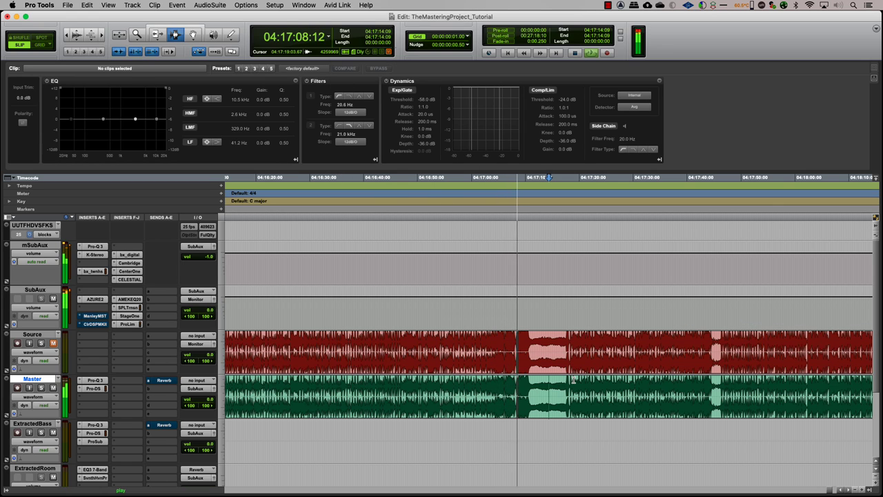
- Set the input trim of the Pro Limiter on SubAux to -2.0 dB and close the plug-in
left_click(124, 324)
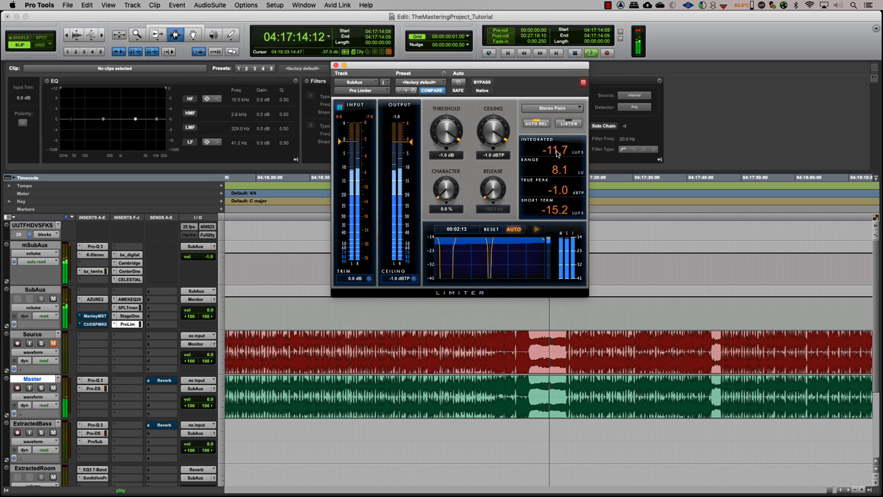
left_click_drag(350, 276, 352, 278)
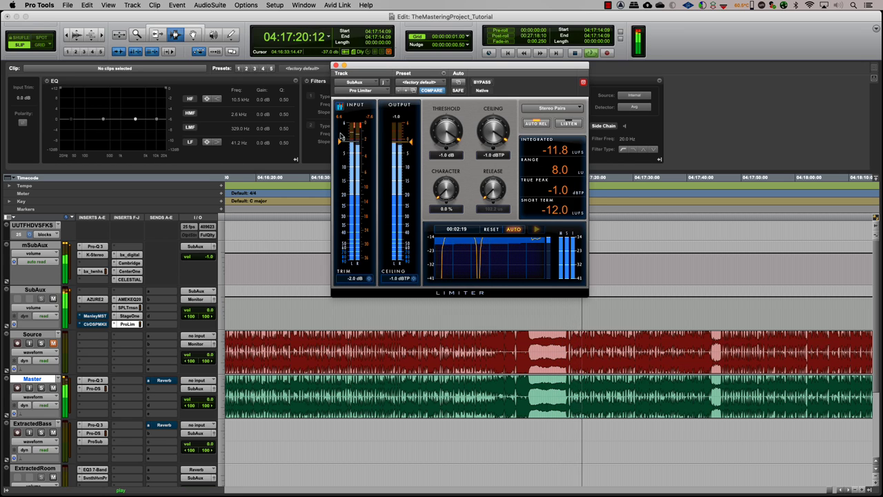
key("super+w")
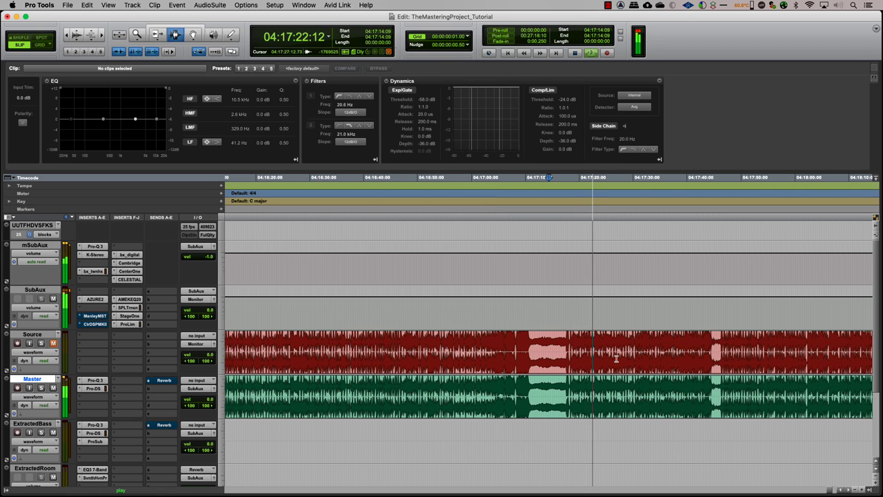
- Select the song's whole clips on both the Source and Master tracks
key("super+bracketleft")
key("super+bracketleft")
left_click(552, 371)
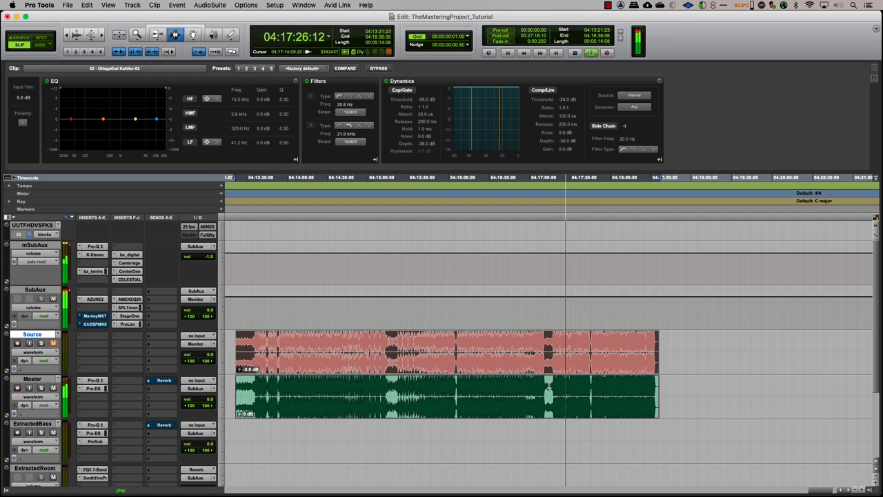
left_click(548, 386, "shift")
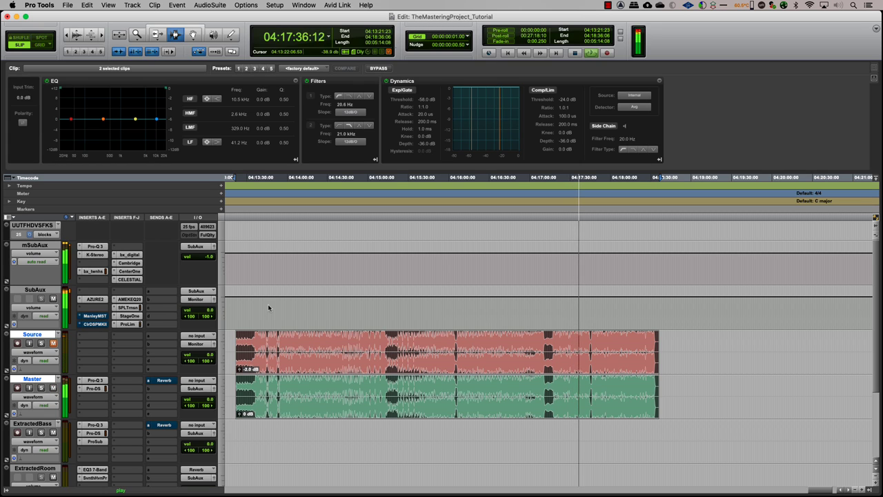
- Set the K-Stereo ambience on mSubAux to -13.0 dB, close the plug-in, and compare the Source and Master tracks
left_click(98, 255)
left_click_drag(396, 134, 394, 138)
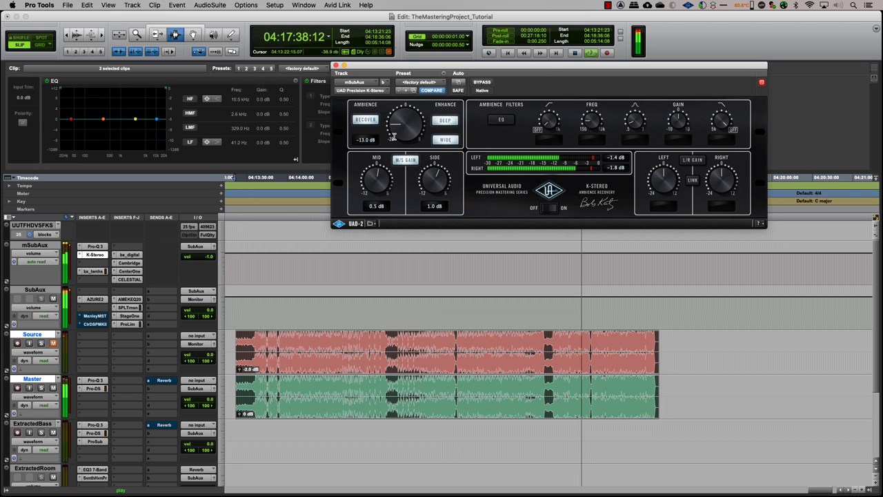
left_click(336, 66)
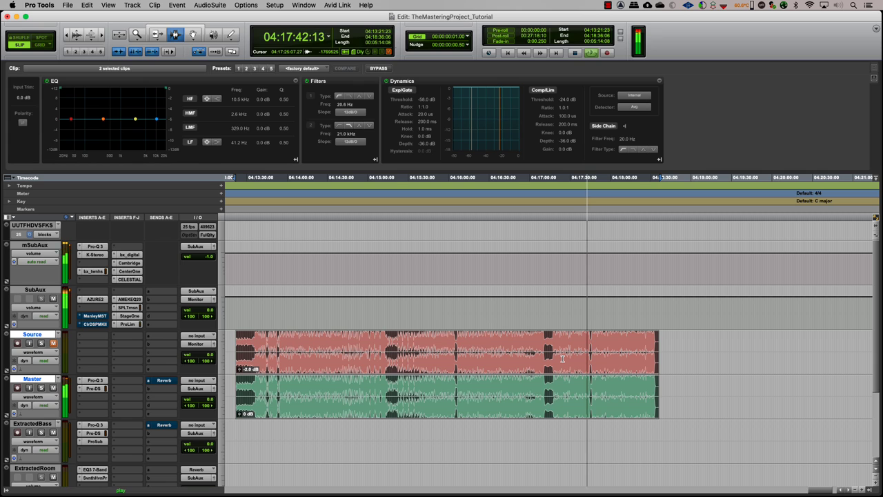
key("shift+m")
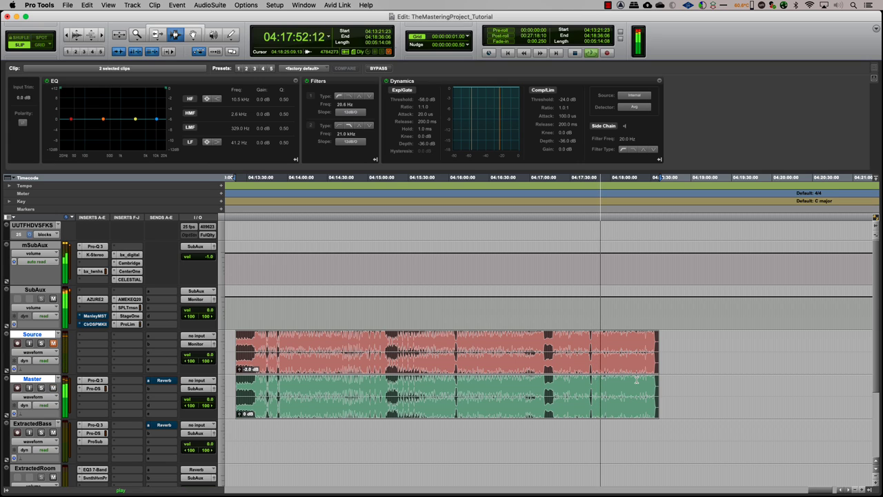
- In mSubAux's Pro-Q 3, make the 43.8 Hz and 115 Hz bands dynamic, setting the latter to 112.60 Hz and -0.17 dB
left_click(100, 301)
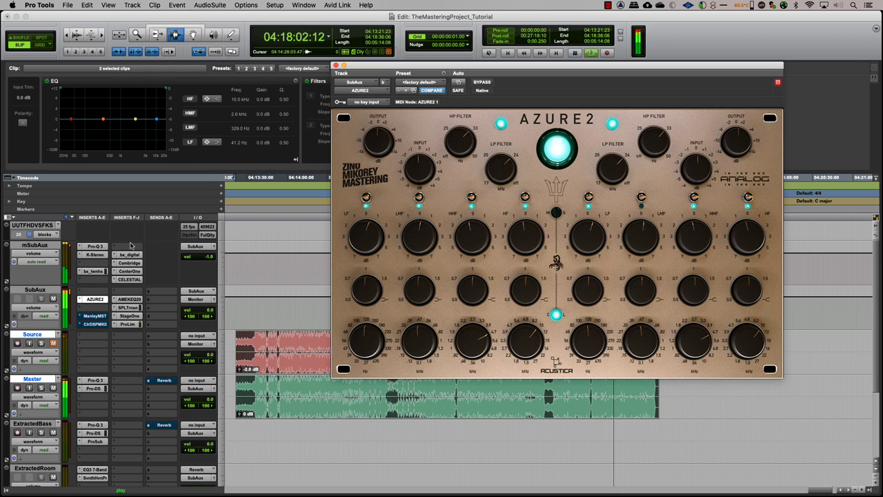
left_click(94, 246)
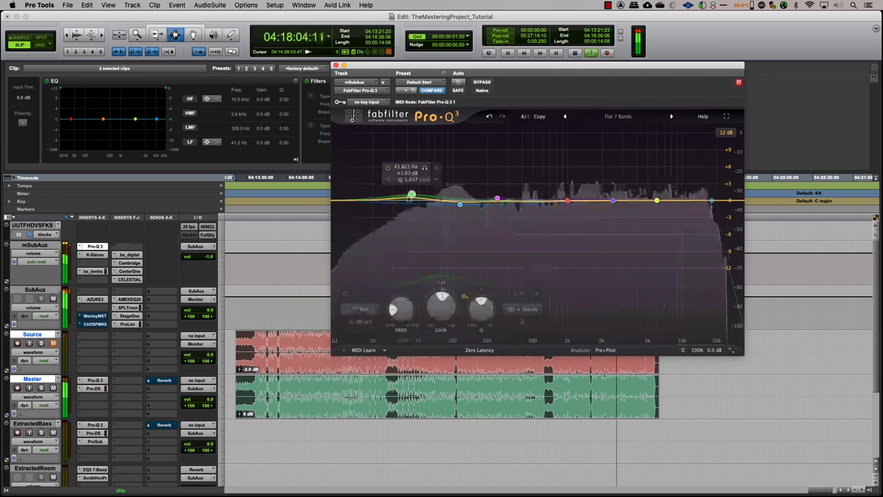
right_click(412, 197)
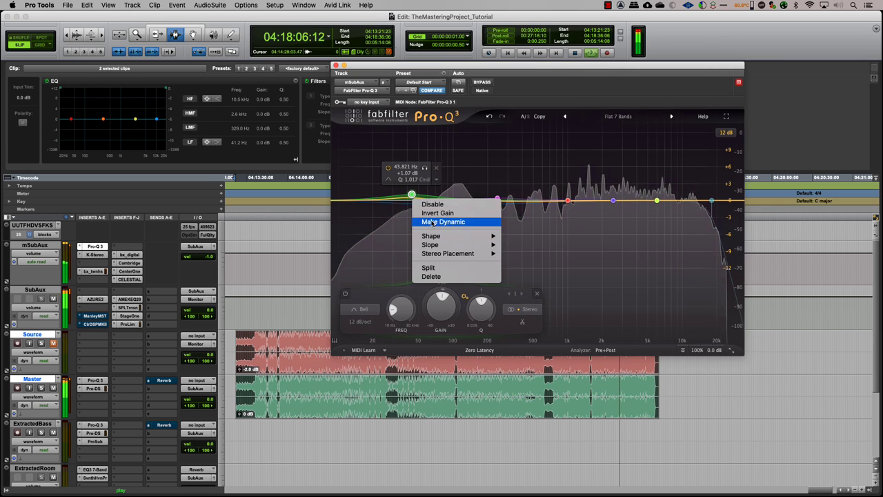
left_click(433, 223)
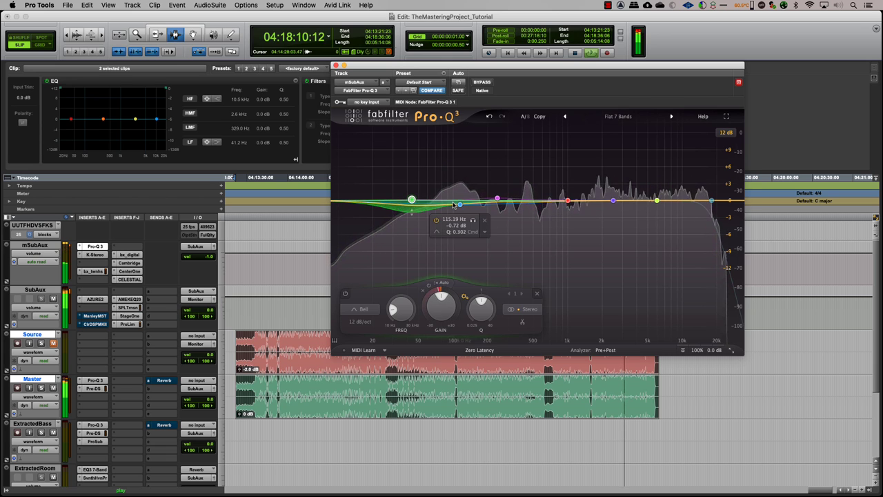
right_click(459, 205)
left_click(490, 227)
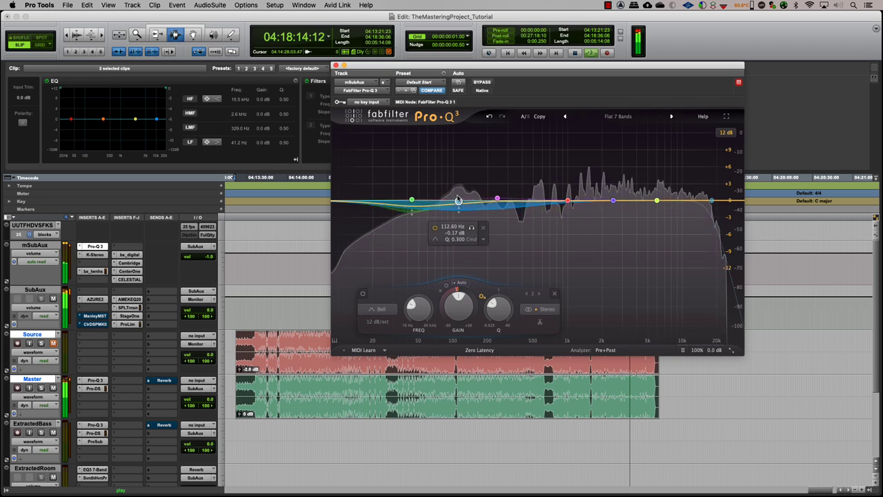
- Close the plug-in and audition the song's intro, selecting about seven seconds of it on the Source and Master tracks
key("super+w")
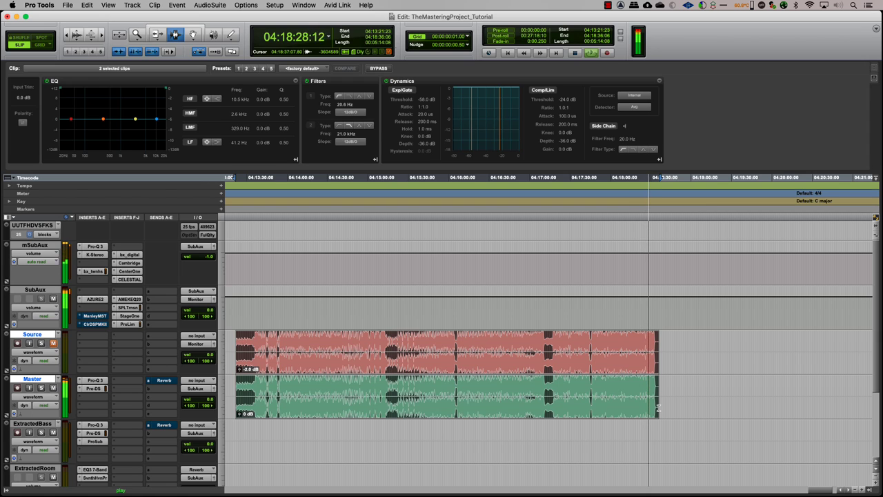
left_click(239, 392)
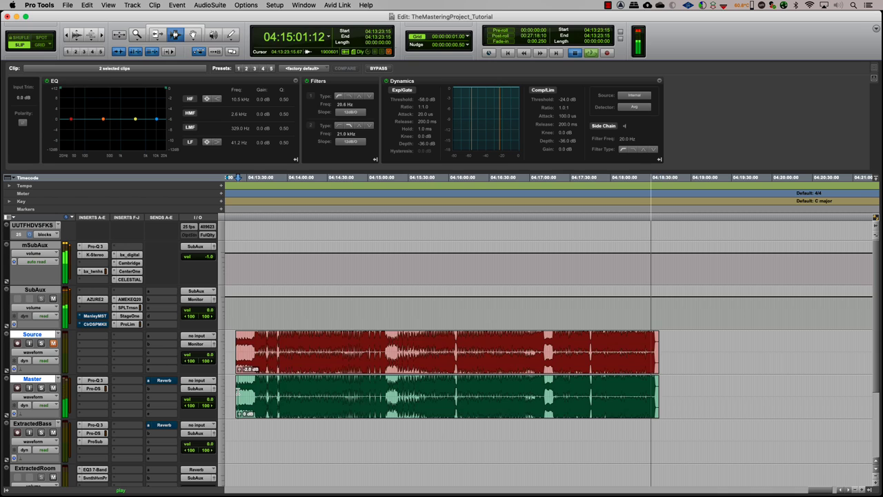
key("super+bracketright")
key("super+bracketright")
key("super+bracketright")
key("space")
left_click_drag(548, 358, 625, 360)
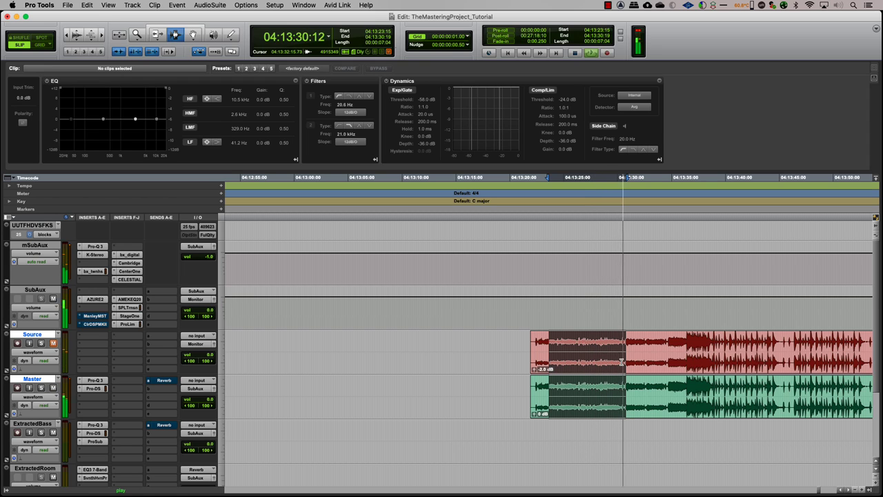
- Audition the section after the intro from 04:13:40:15 with the edit cursor on both the Source and Master tracks
left_click(621, 360)
key("super+bracketleft")
left_click(640, 391)
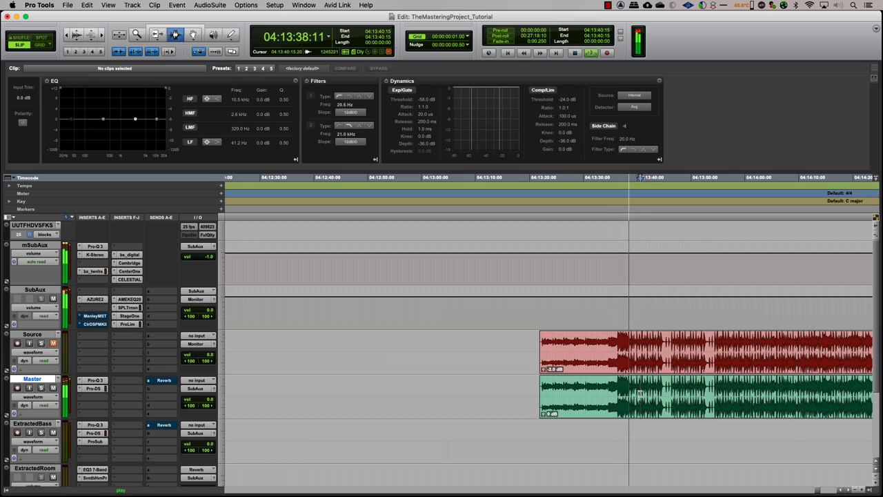
left_click(639, 367, "shift")
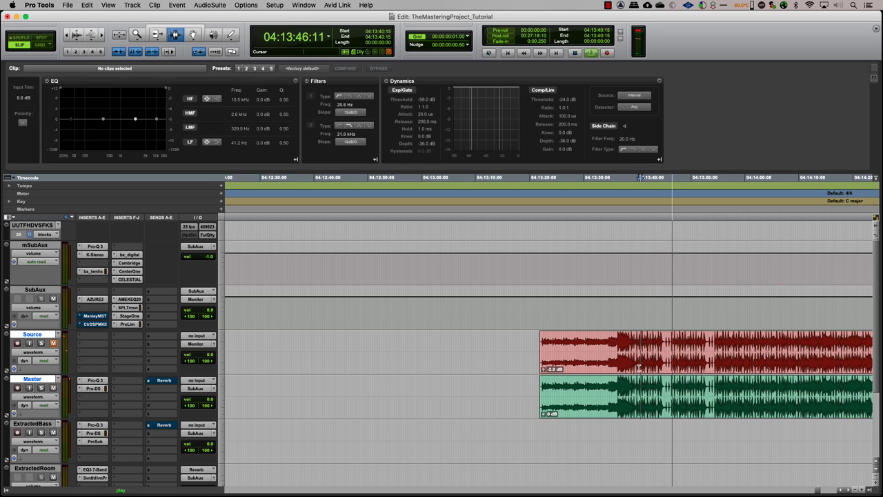
key("space")
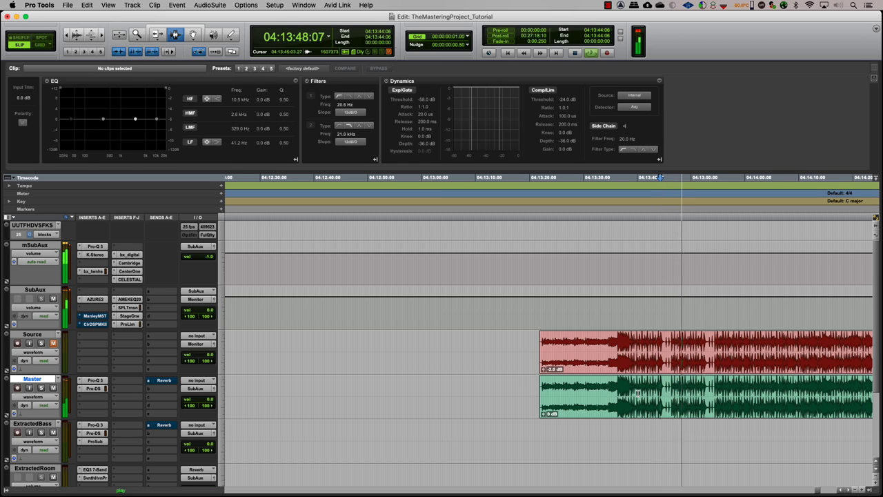
- In the Master track's Pro-Q 3, set the dynamic high band to 13118 Hz and +0.02 dB, replay the section, and close the plug-in
left_click(86, 381)
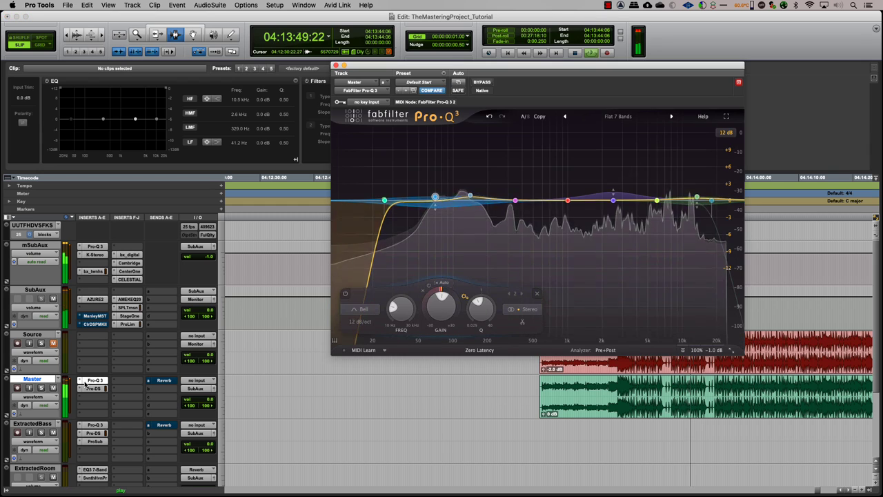
left_click(696, 201)
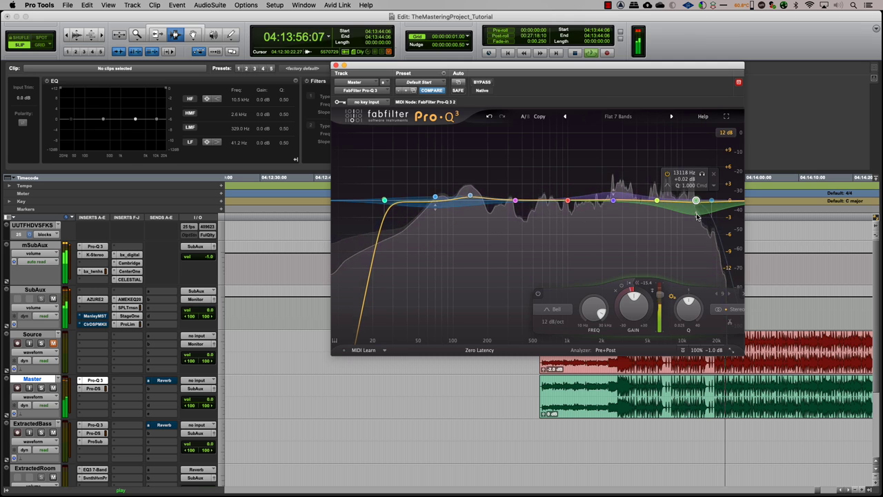
left_click(642, 372)
key("space")
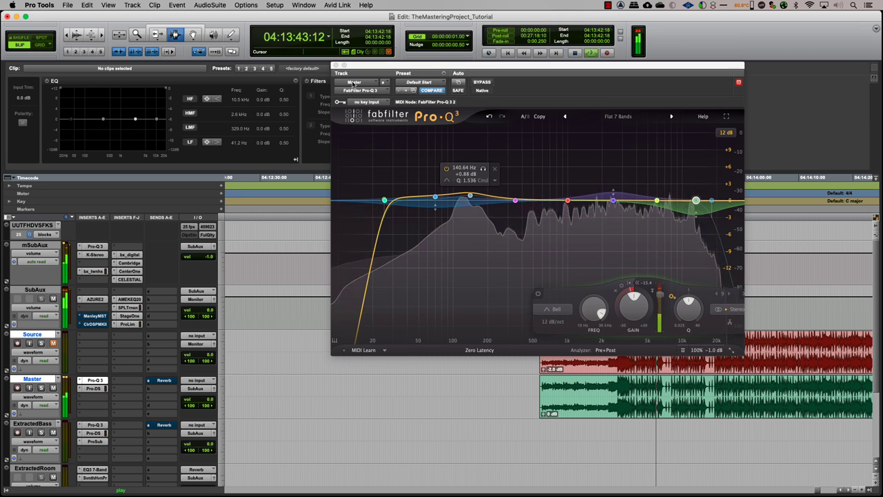
left_click(336, 65)
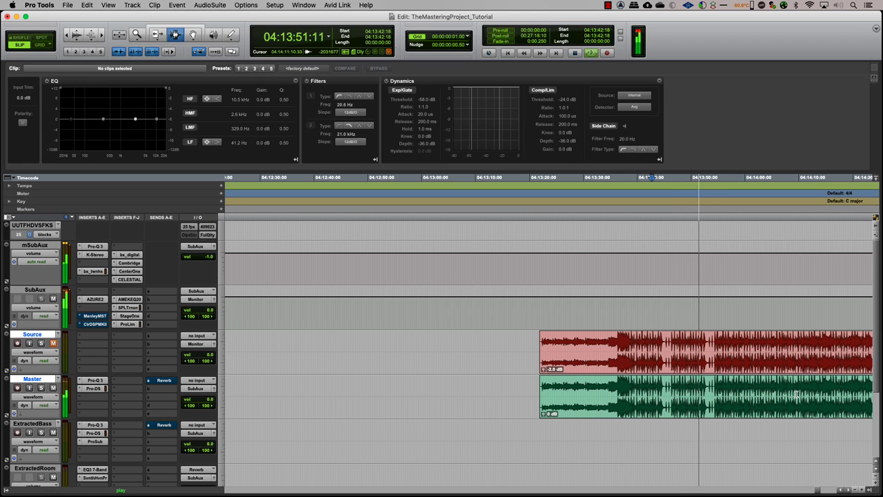
- Set the Stereo-Section HF frequency of bx_digital on mSubAux to 12.34 kHz and close the plug-in
left_click(130, 255)
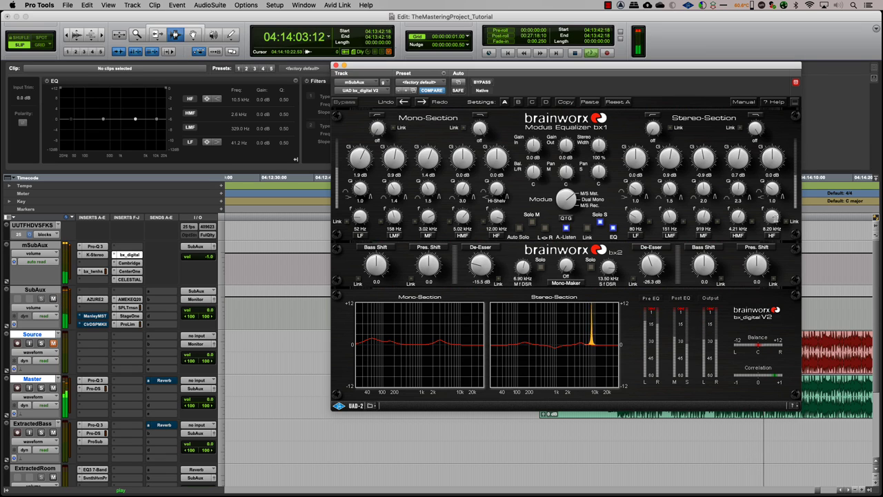
left_click_drag(774, 216, 779, 213)
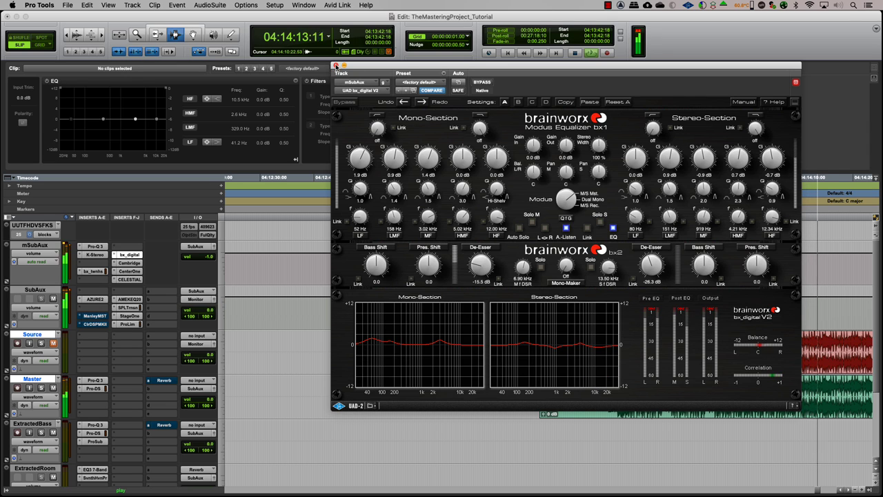
key("super+w")
- Mark the passage from 04:13:42:18 to 04:13:54:08 on both tracks, and place the edit cursor at 04:15:25:12 on Master
left_click_drag(651, 351, 713, 356)
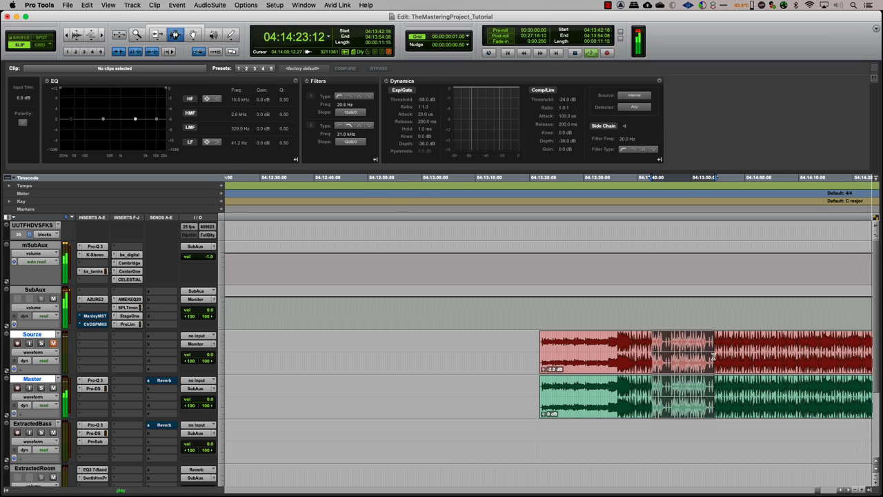
key("super+bracketleft")
key("super+bracketleft")
key("super+bracketleft")
left_click(630, 380)
key("super+bracketright")
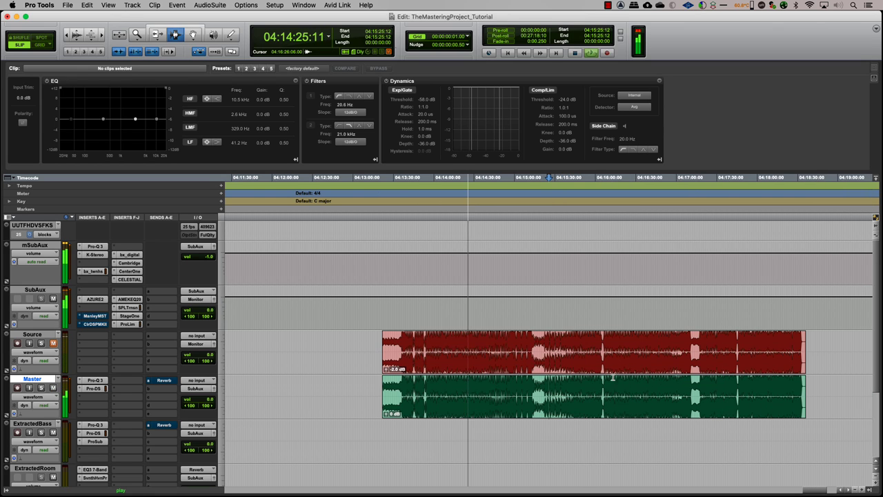
- Lower the low-pass filter in the Source clip's EQ to 9.4 kHz and place the edit cursor at 04:14:17:22
double_click(505, 356)
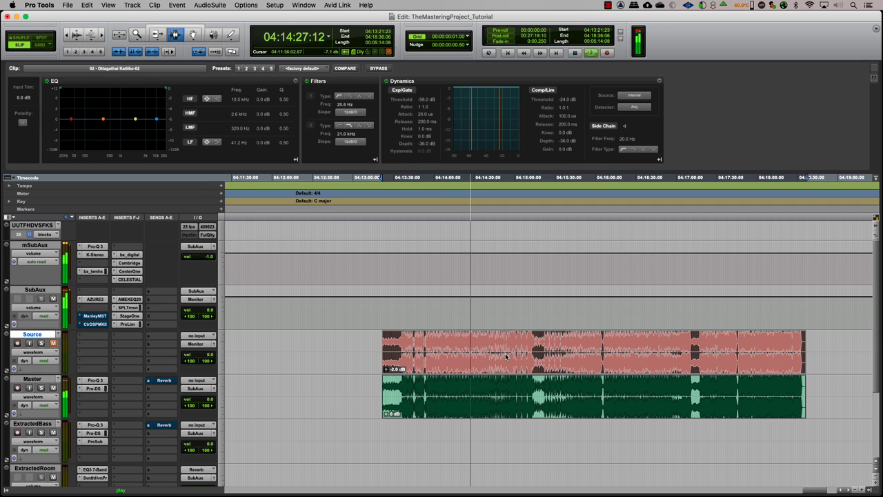
left_click_drag(170, 90, 159, 90)
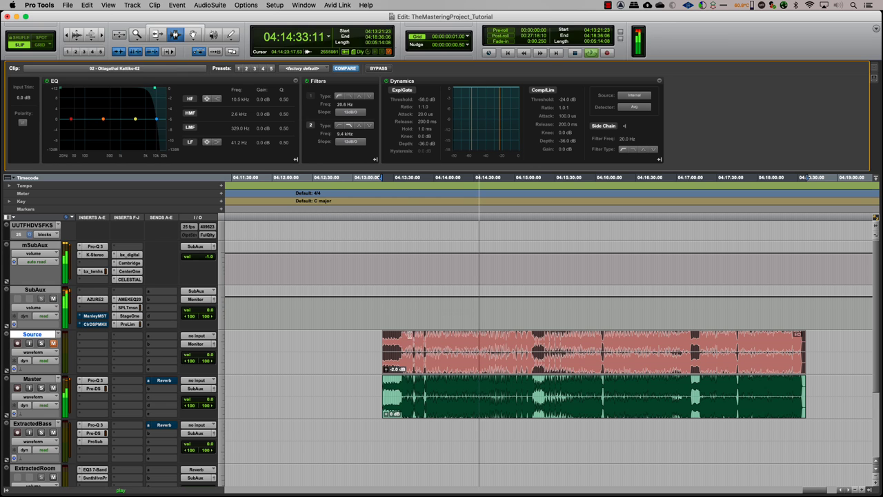
left_click(465, 388)
key("super+bracketright")
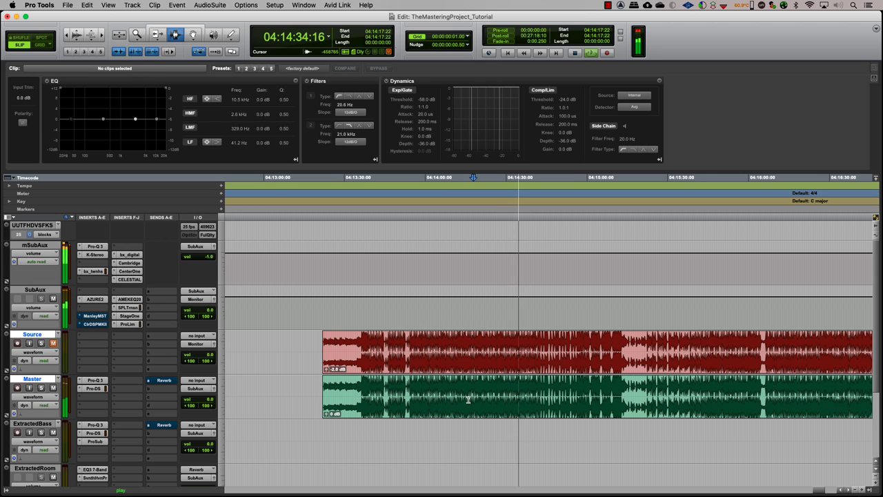
- Lower the Master clip's gain to -1.0 dB and extend the selection to the Source clip
left_click(468, 398)
key("ctrl+shift+Down")
key("ctrl+shift+Down")
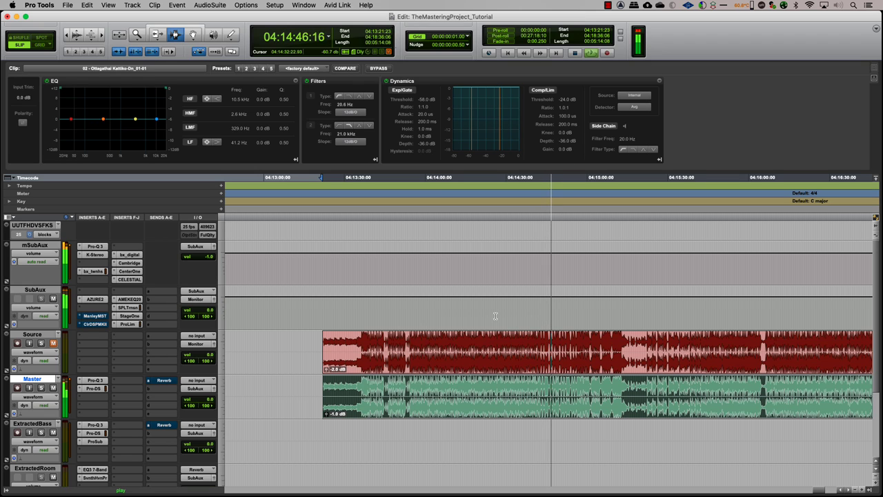
left_click(537, 369, "shift")
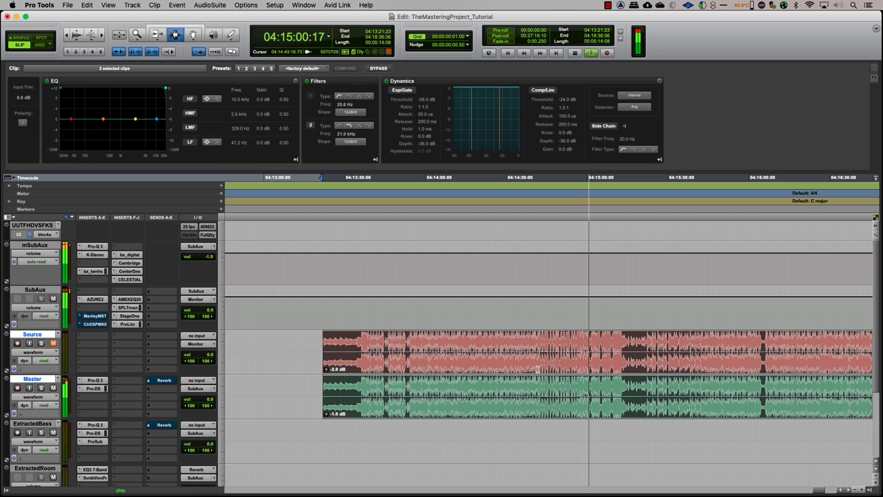
- Set the detection band of Pro-DS on the Master track to 8.564–18.02 kHz, adjust its range, and close the plug-in
left_click(97, 388)
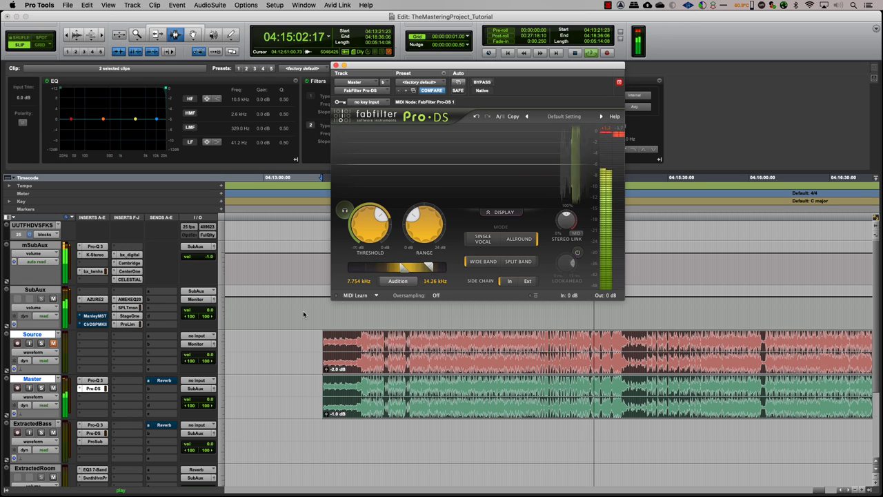
left_click_drag(437, 267, 403, 269)
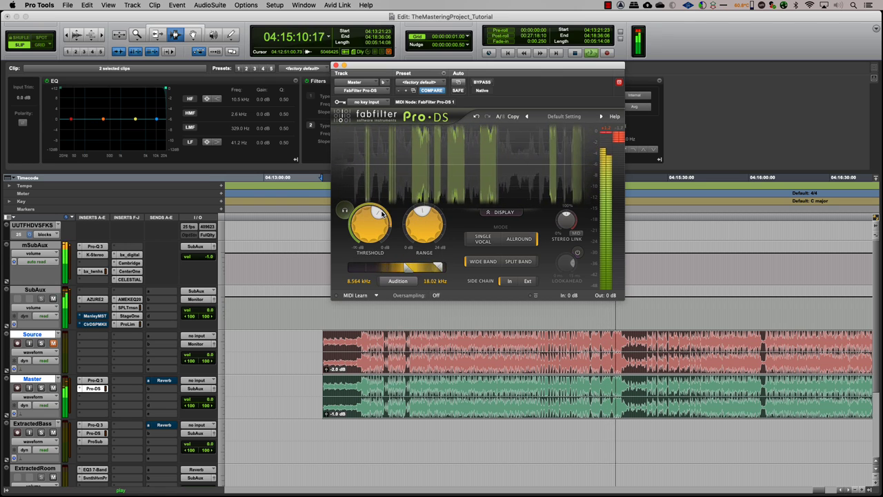
left_click(336, 65)
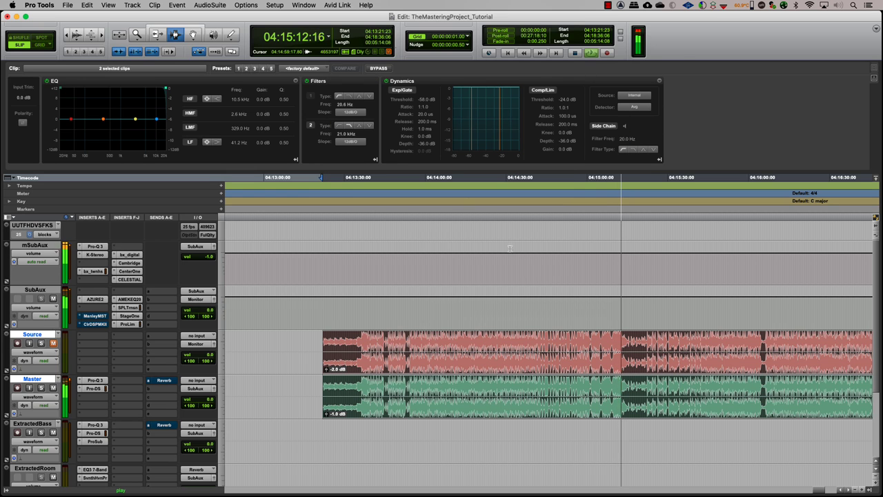
- Audition the mid-song breakdown from 04:15:18:24 with the edit cursor on both the Master and Source tracks
left_click_drag(623, 386, 640, 386)
key("super+bracketright")
key("super+bracketright")
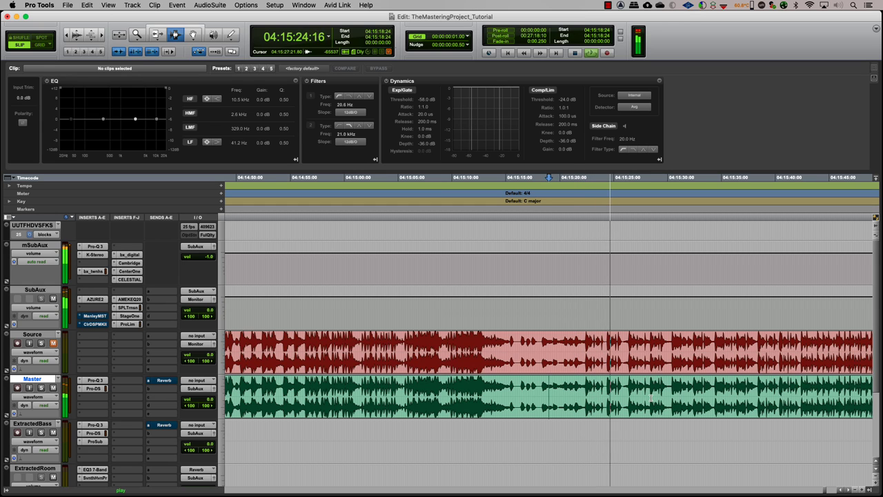
key("r")
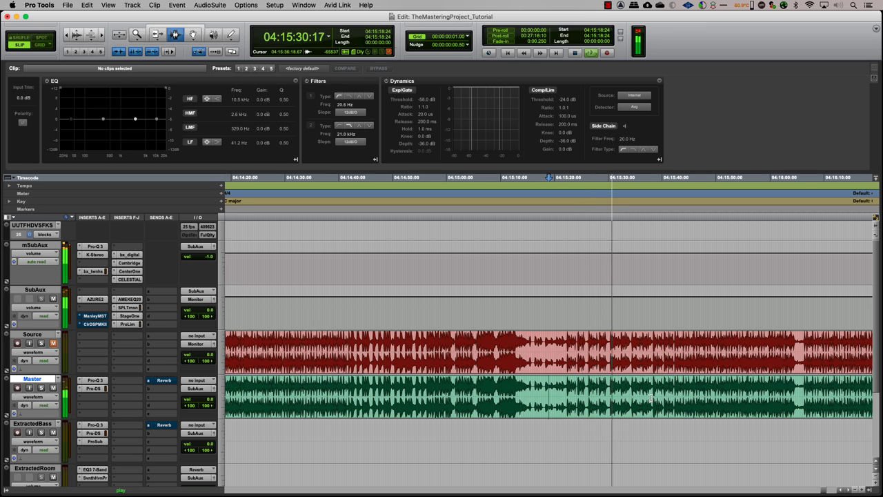
left_click(599, 347)
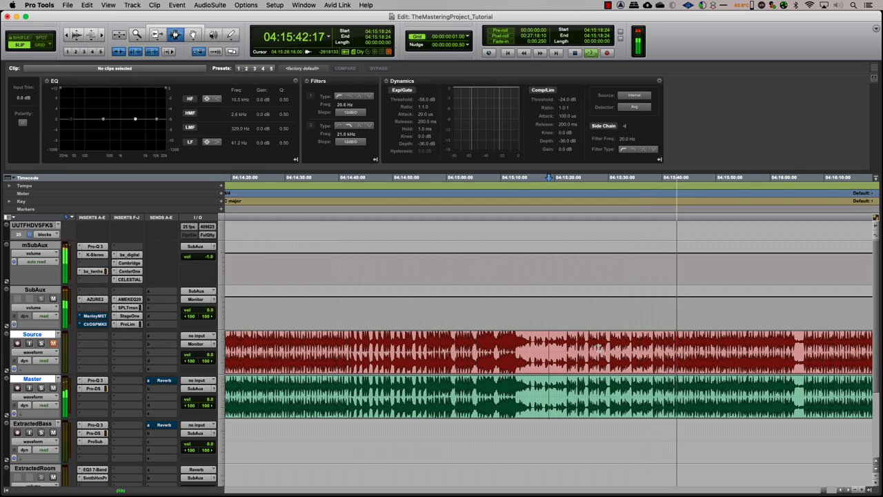
- In mSubAux's Pro-Q 3, set the low-mid band to 256.93 Hz and +0.72 dB, and shift the 1000 Hz band lower with a slight boost
left_click(129, 279)
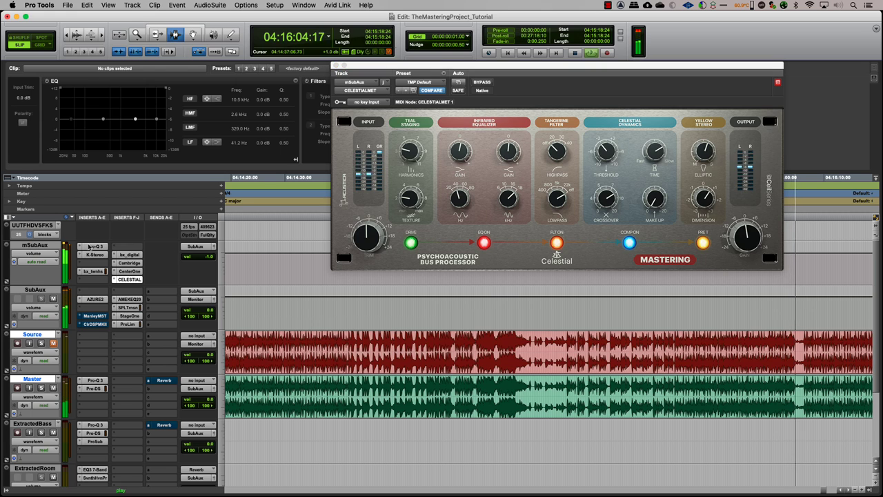
left_click(103, 246)
left_click_drag(497, 199, 499, 198)
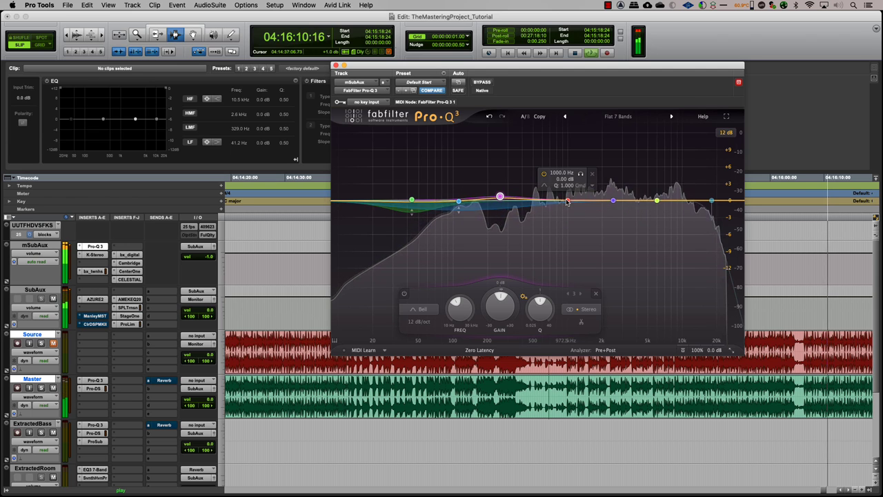
left_click_drag(567, 200, 545, 198)
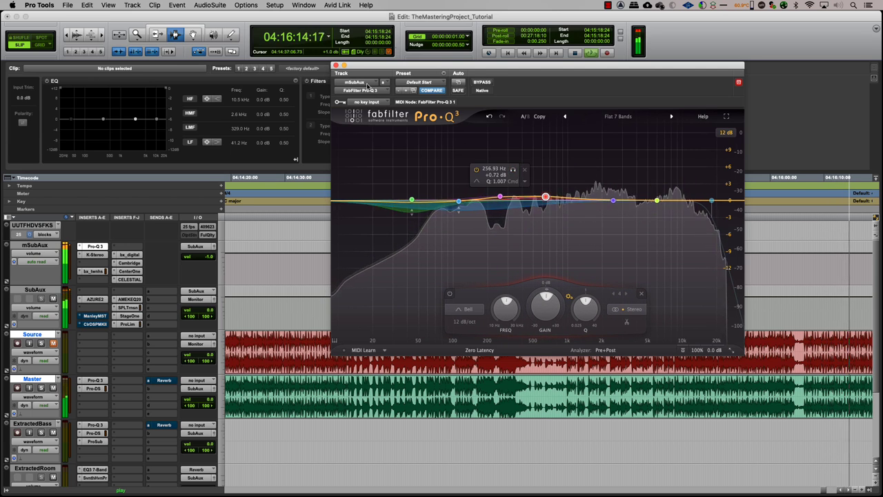
left_click(335, 66)
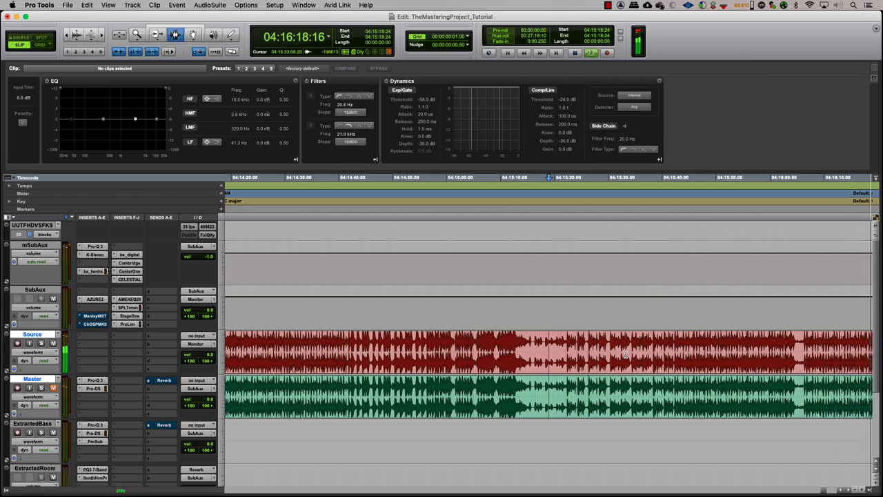
- Place the edit cursor at 04:16:28:24 on Master and check the loudness meters of the Pro Limiter on SubAux
scroll(625, 353, "down", 2)
scroll(613, 373, "down", 1)
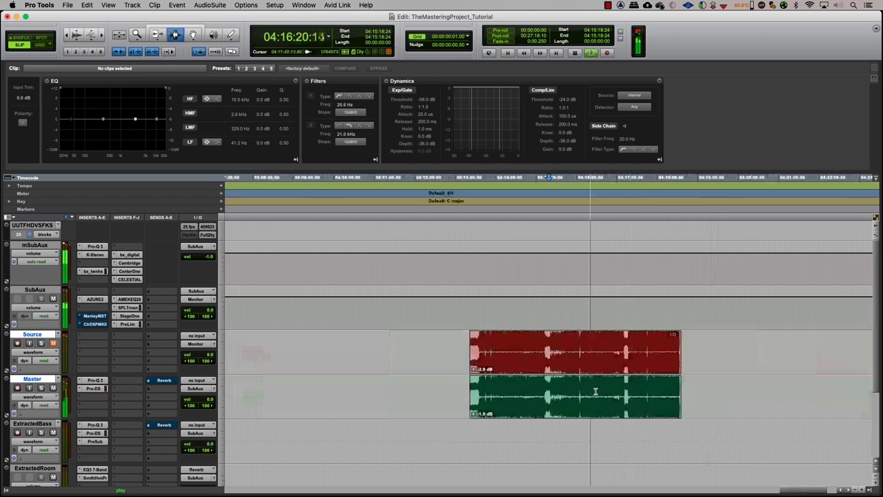
scroll(594, 393, "up", 1)
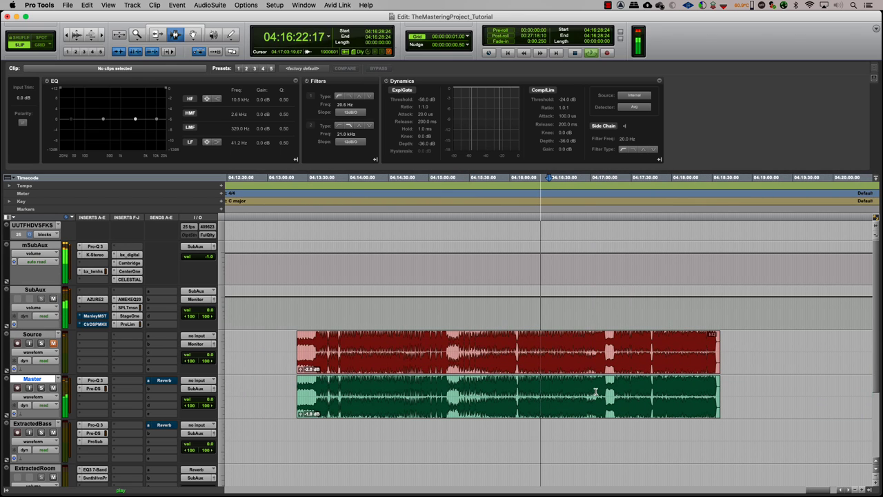
left_click(134, 324)
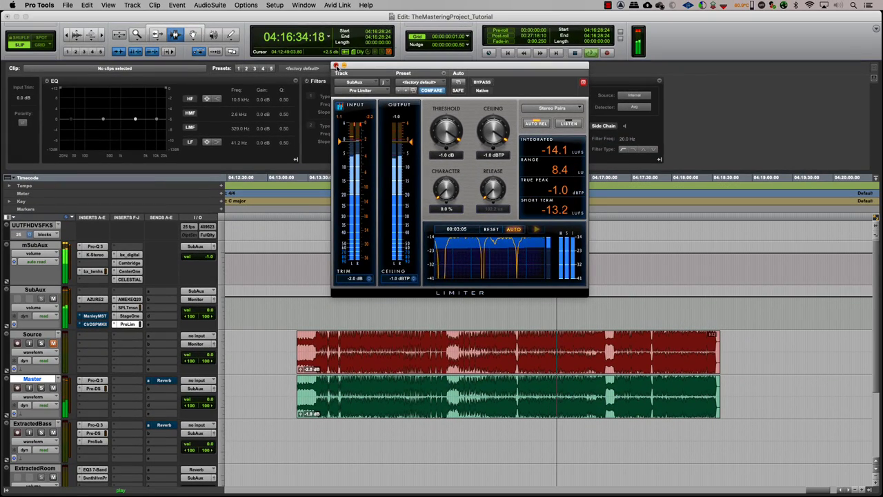
left_click(335, 65)
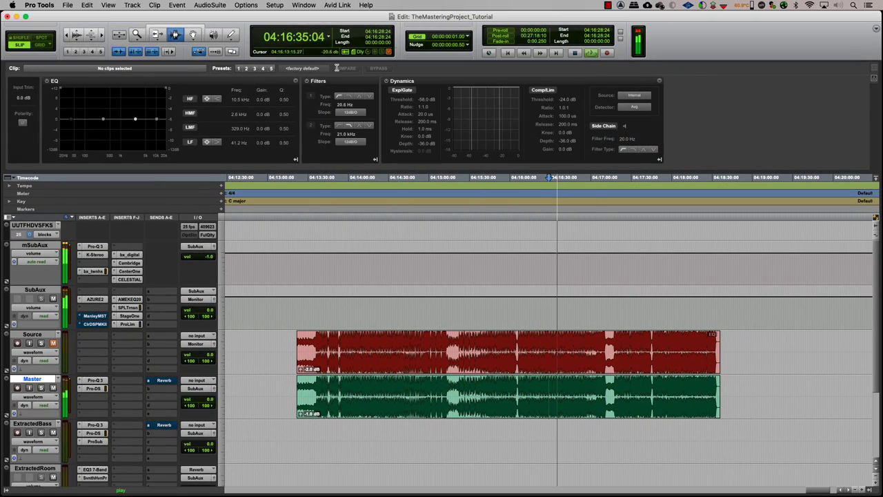
- In the Master track's Pro-Q 3, set the 140.64 Hz band to 130.13 Hz and -0.43 dB
left_click(95, 380)
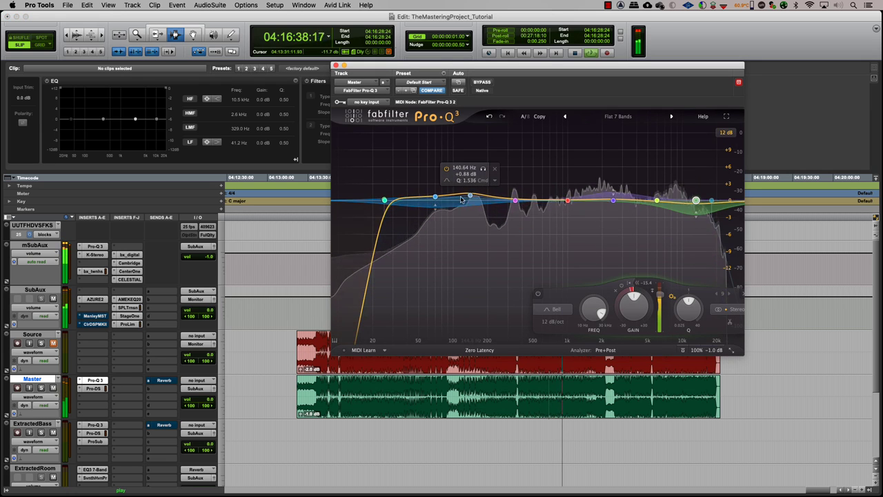
left_click_drag(469, 197, 465, 202)
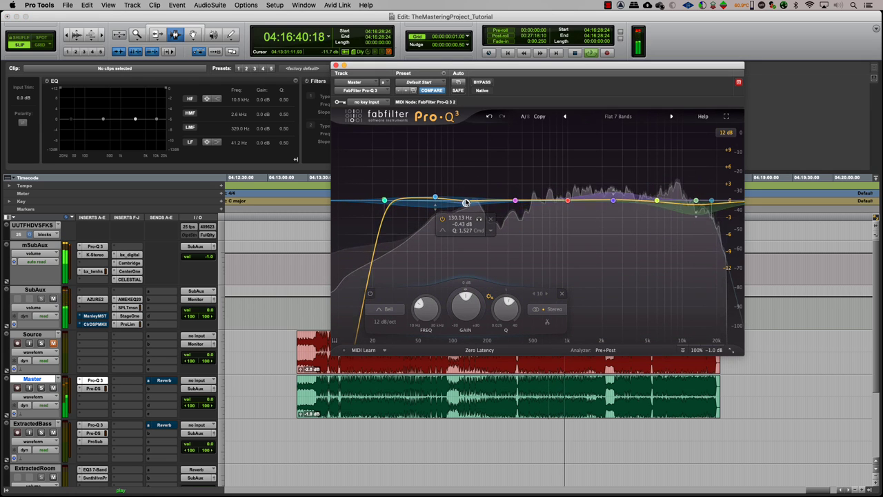
- In mSubAux's Pro-Q 3, set the 2655.2 Hz band to +0.78 dB and give band 6 a slight boost with a Q of 0.692
left_click(336, 65)
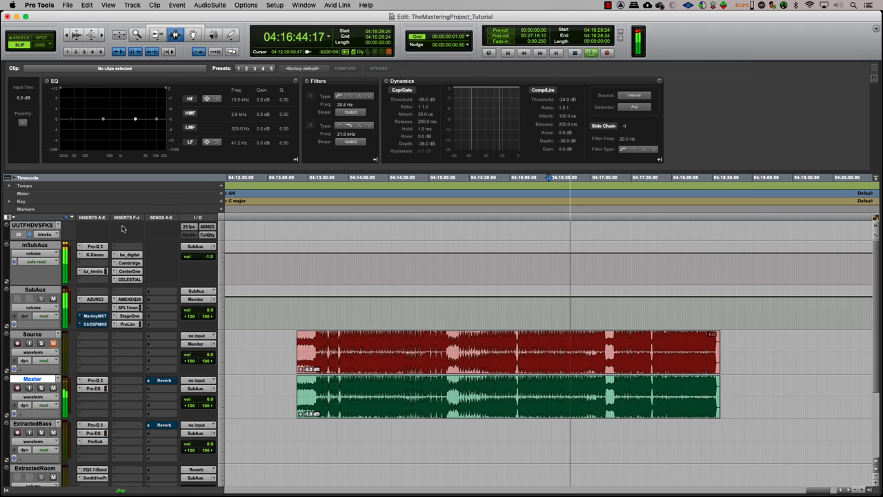
left_click(95, 246)
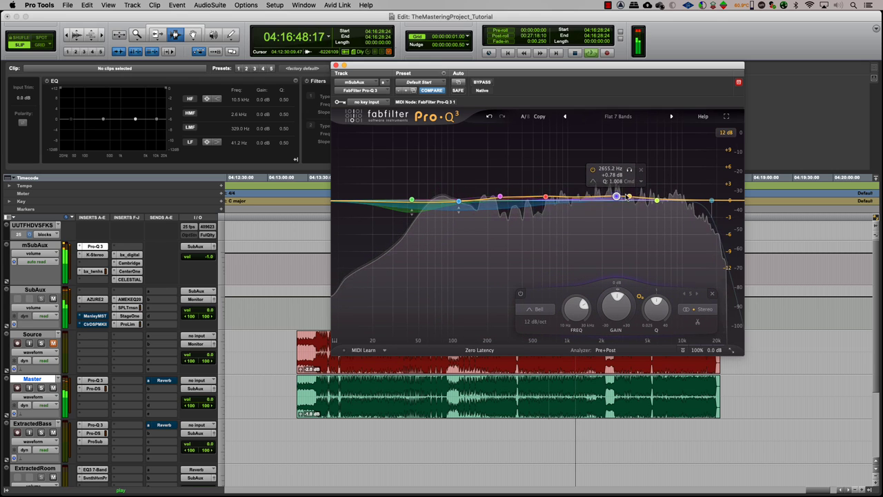
left_click(656, 199)
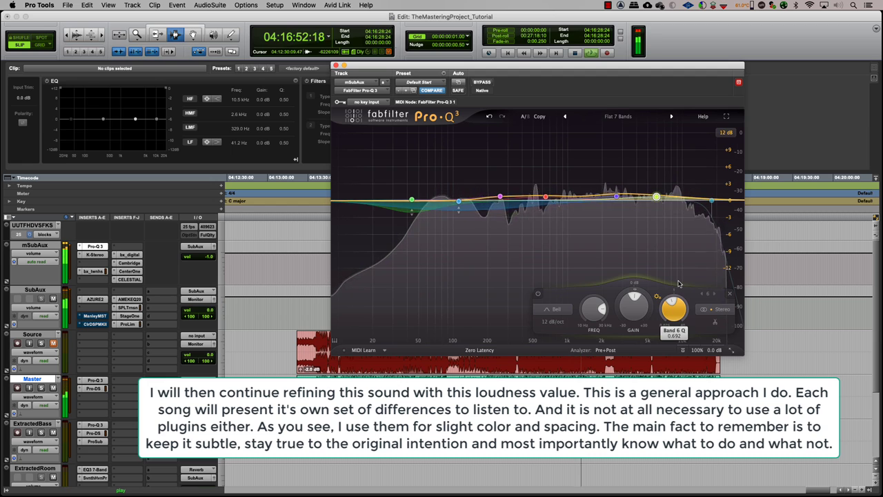
left_click(335, 65)
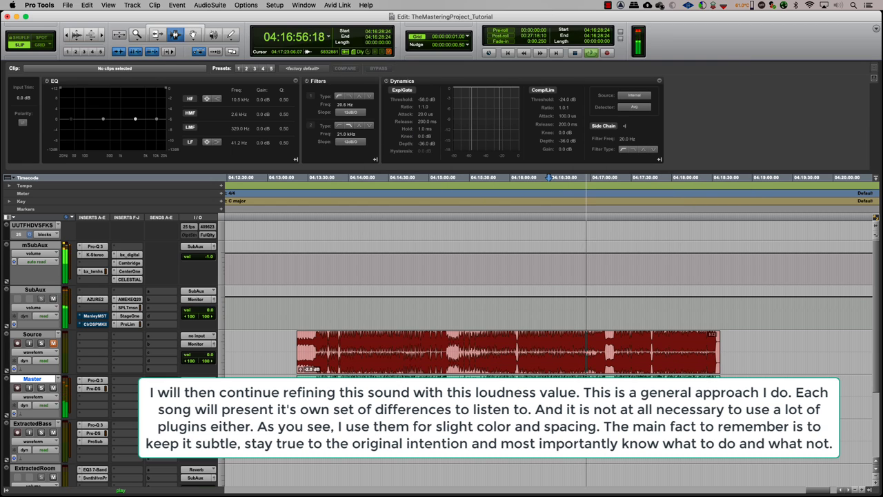
- Place the edit cursor at 04:17:19:03 and examine the Source and Master waveforms around the short break up close
left_click(573, 366)
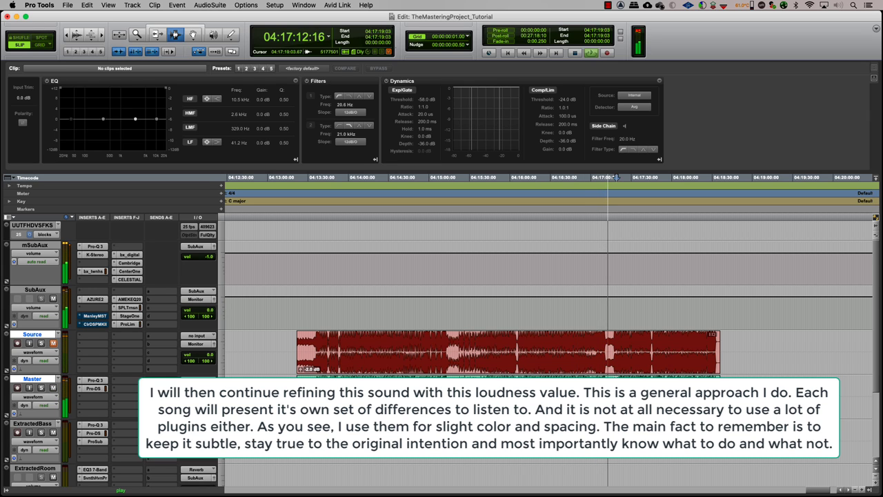
key("super+bracketright")
key("super+bracketright")
key("super+bracketright")
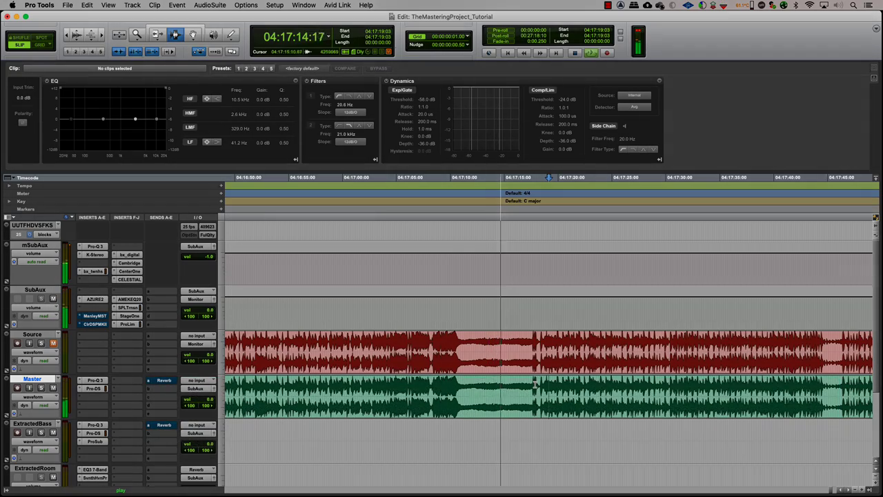